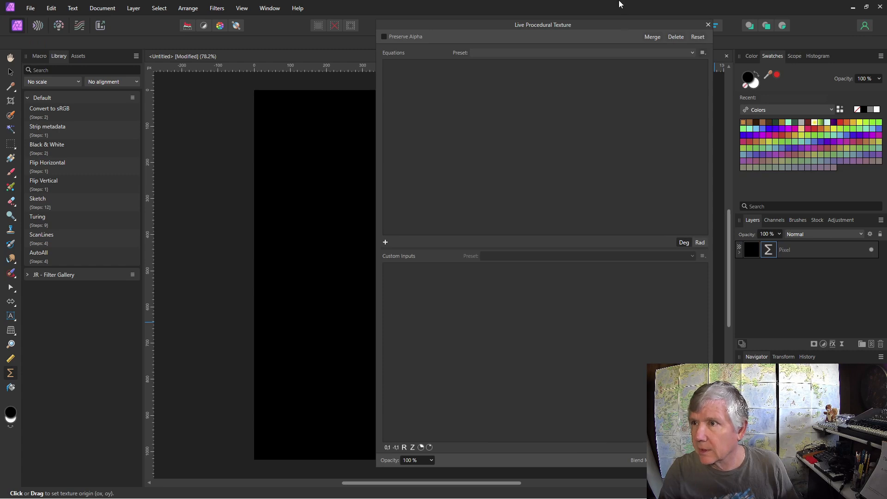
# Move the Live Procedural Texture dialog clear of the canvas and add a new equation
pyautogui.moveTo(619, 24); pyautogui.dragTo(246, 30)
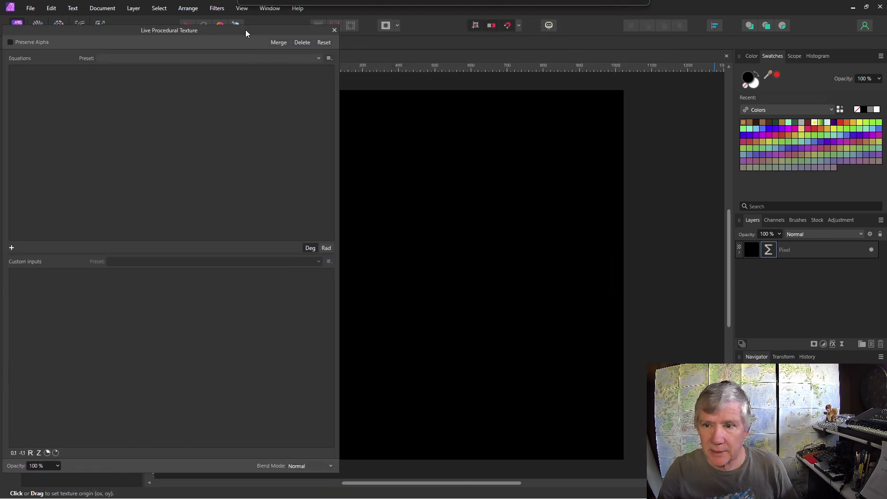
pyautogui.moveTo(465, 483); pyautogui.dragTo(411, 489)
pyautogui.click(12, 248)
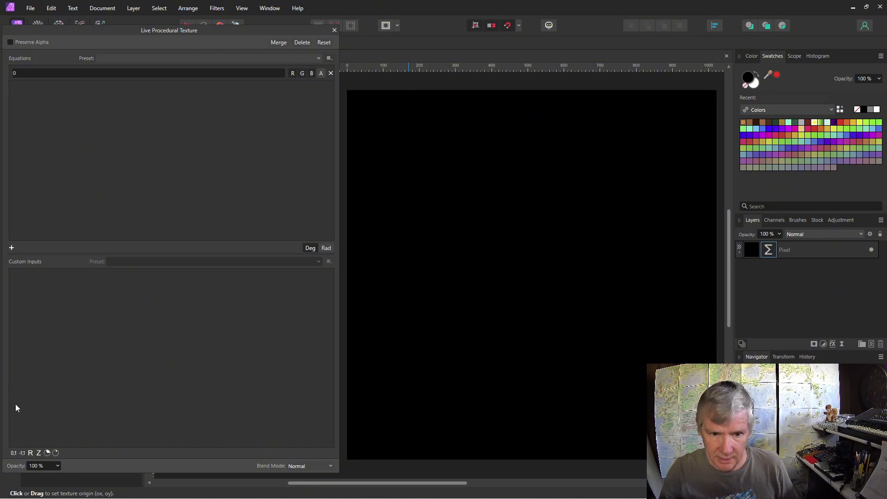
# Add an R-type custom input described as "Scale" and set its value to 6
pyautogui.click(31, 453)
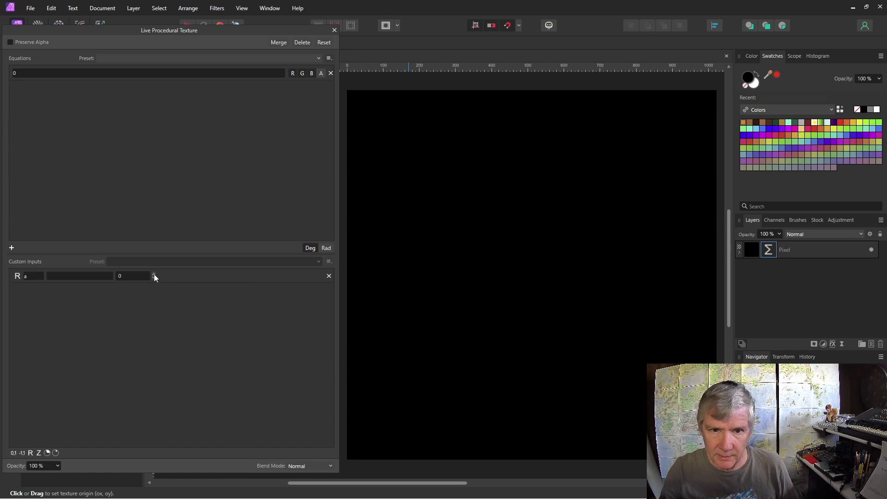
pyautogui.click(83, 276)
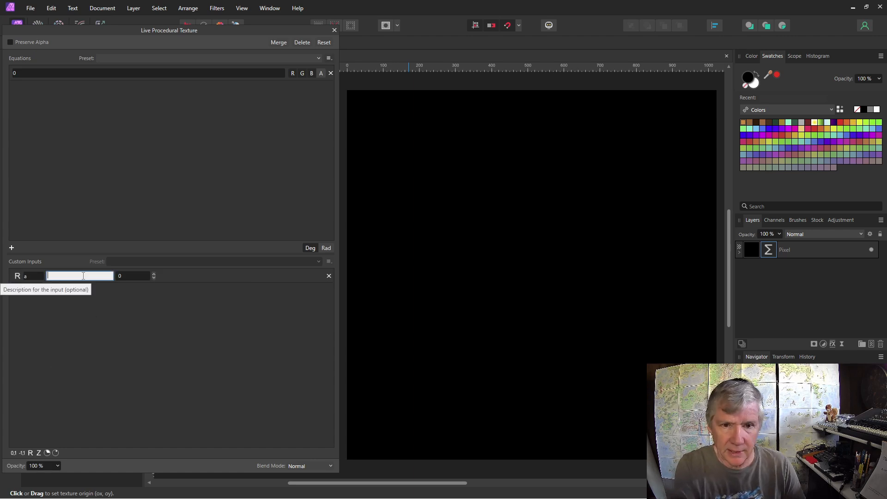
pyautogui.write('Scale')
pyautogui.press('Tab')
pyautogui.write('6')
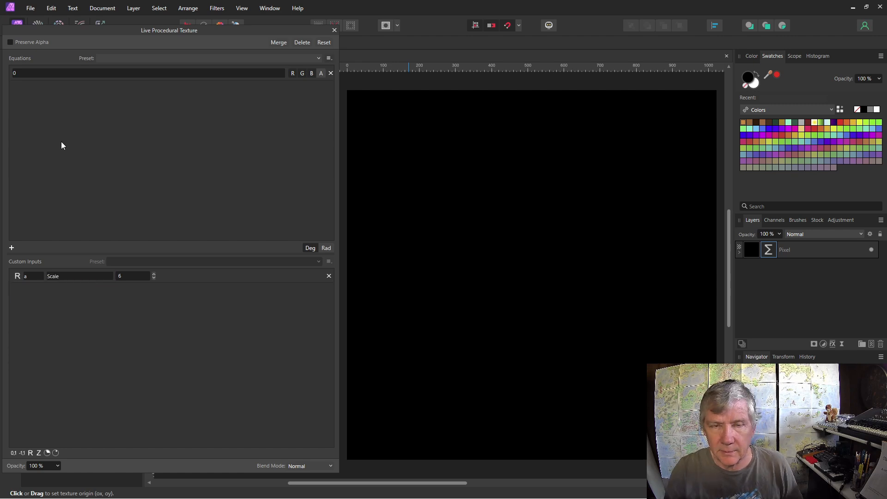
# Replace the default equation with var v0=vec2(rx,ry)*a/w and apply it
pyautogui.click(37, 75)
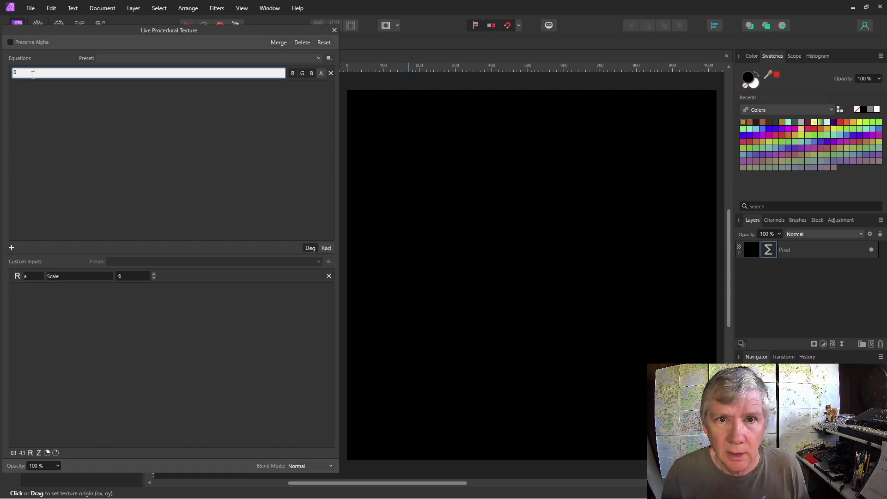
pyautogui.press('BackSpace')
pyautogui.write('v')
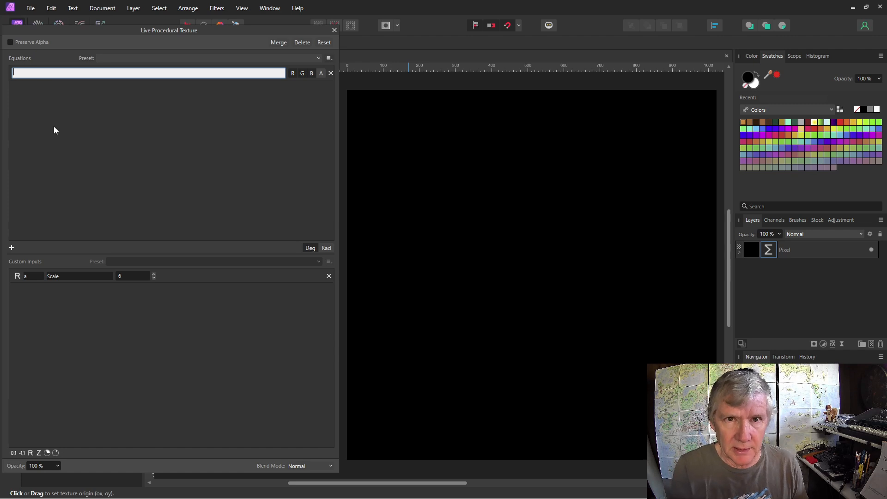
pyautogui.write('ar v')
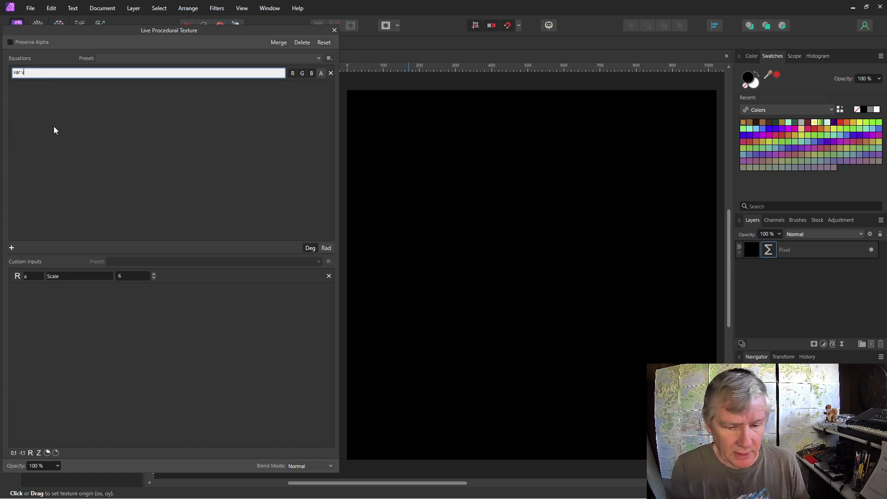
pyautogui.write('0')
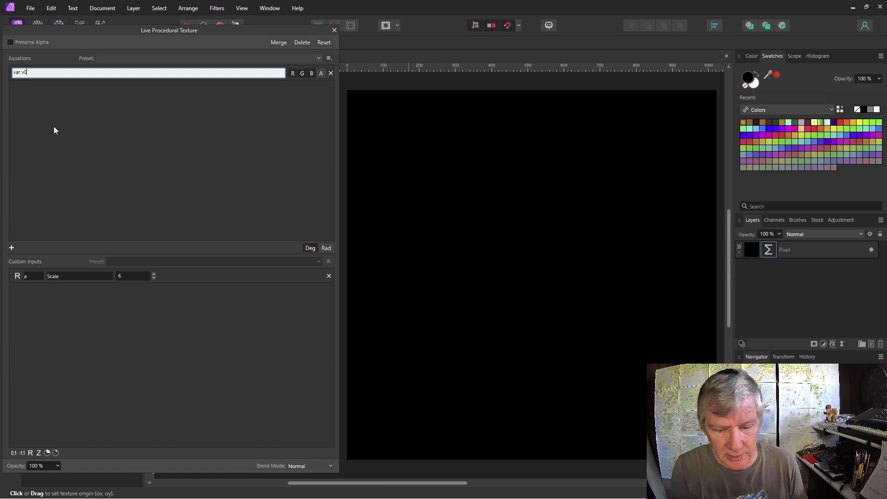
pyautogui.write('=v')
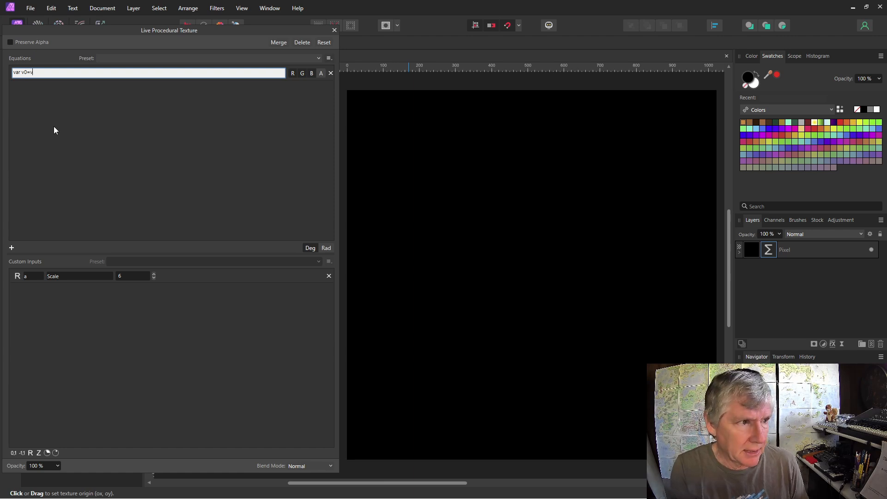
pyautogui.write('ec2(')
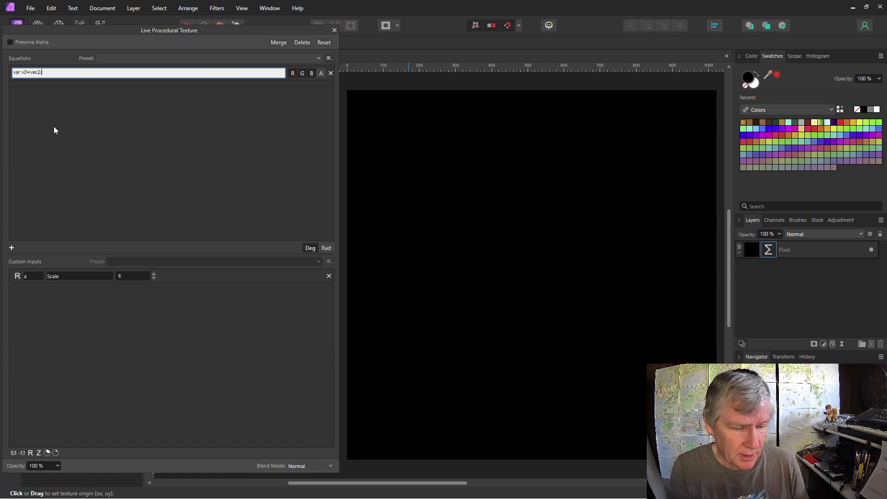
pyautogui.write('rx,ry)*a')
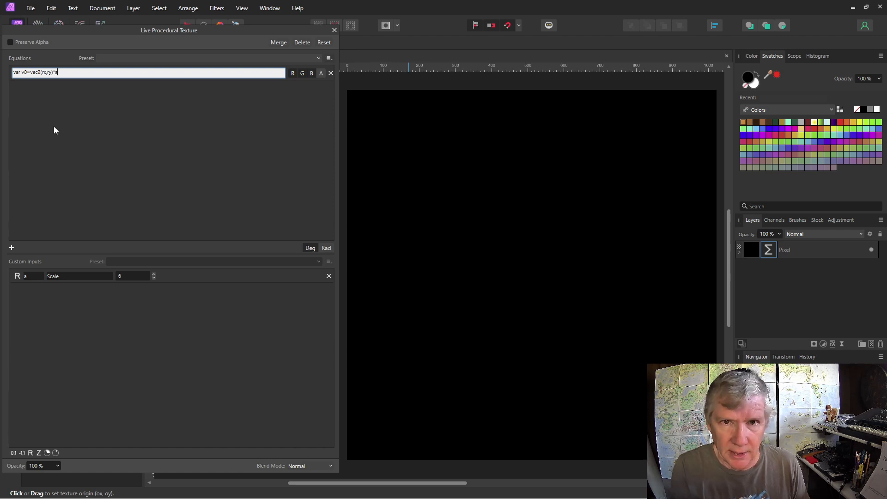
pyautogui.write('/w')
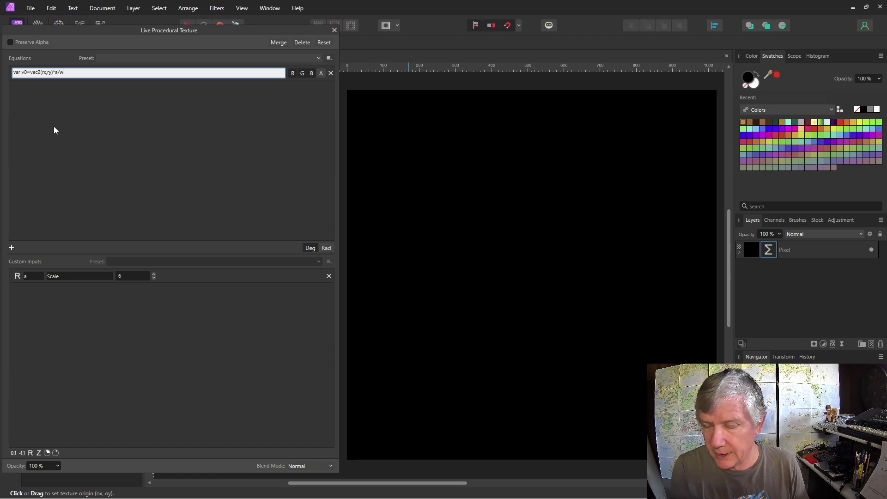
pyautogui.press('BackSpace')
pyautogui.write('h')
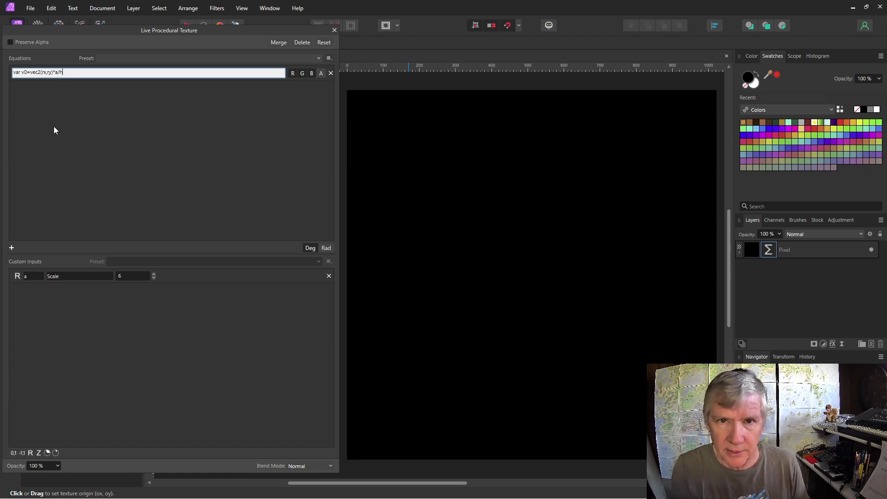
pyautogui.press('BackSpace')
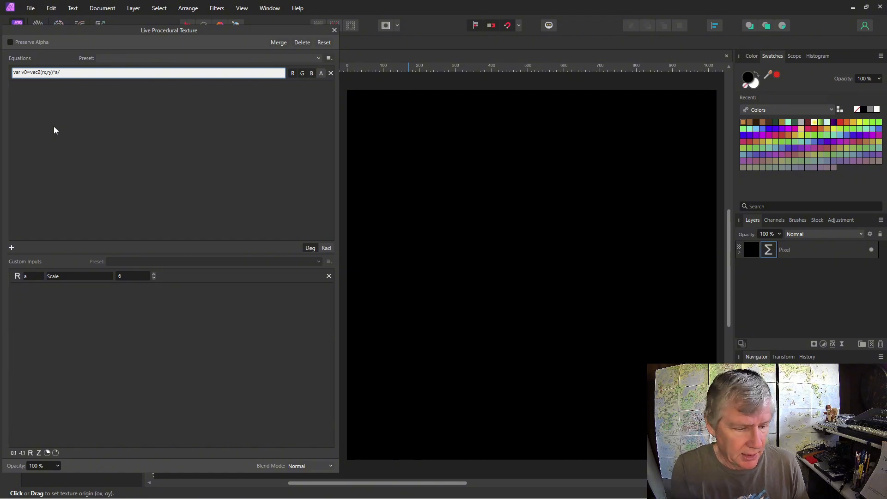
pyautogui.write('w')
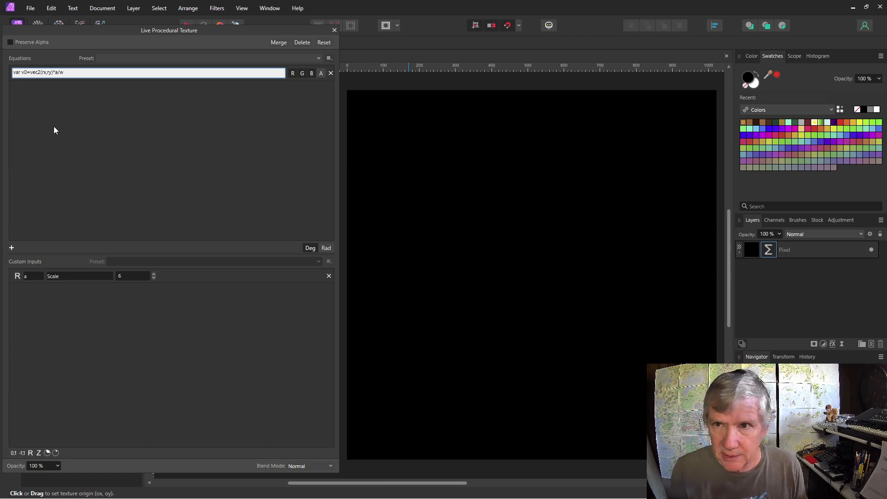
pyautogui.press('Return')
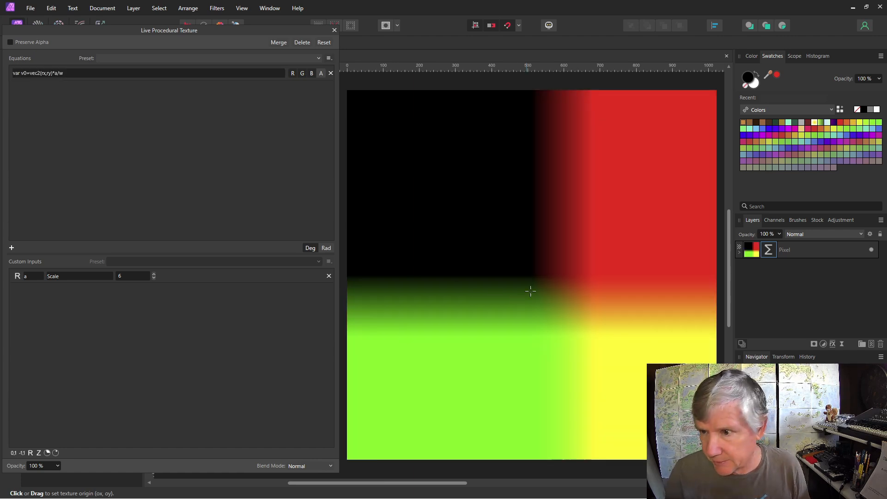
# Move the texture origin to the upper-left corner of the canvas and set the Scale input to 2
pyautogui.moveTo(537, 277); pyautogui.dragTo(348, 90)
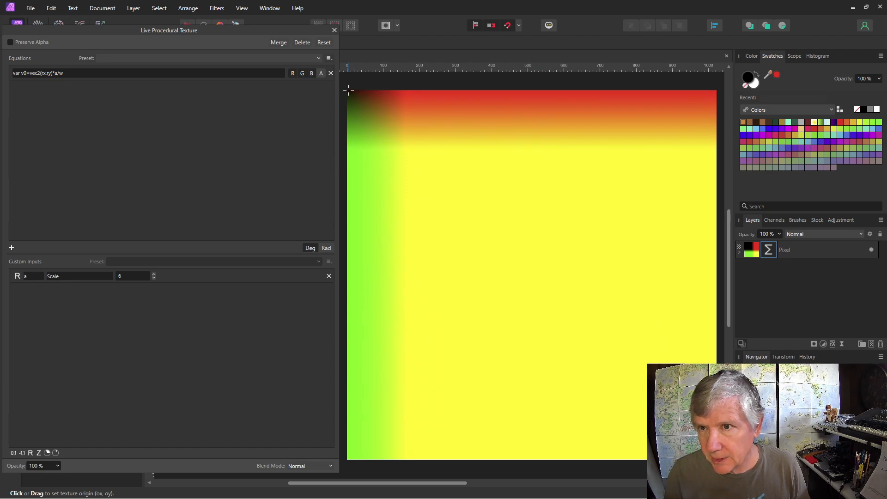
pyautogui.click(153, 278)
pyautogui.click(154, 278)
pyautogui.click(153, 279)
pyautogui.click(154, 278)
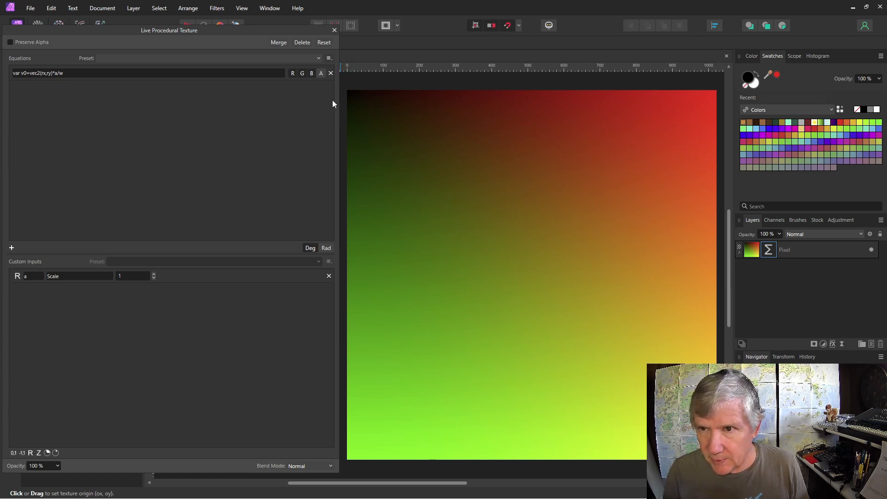
pyautogui.click(119, 274)
pyautogui.press('BackSpace')
pyautogui.click(154, 274)
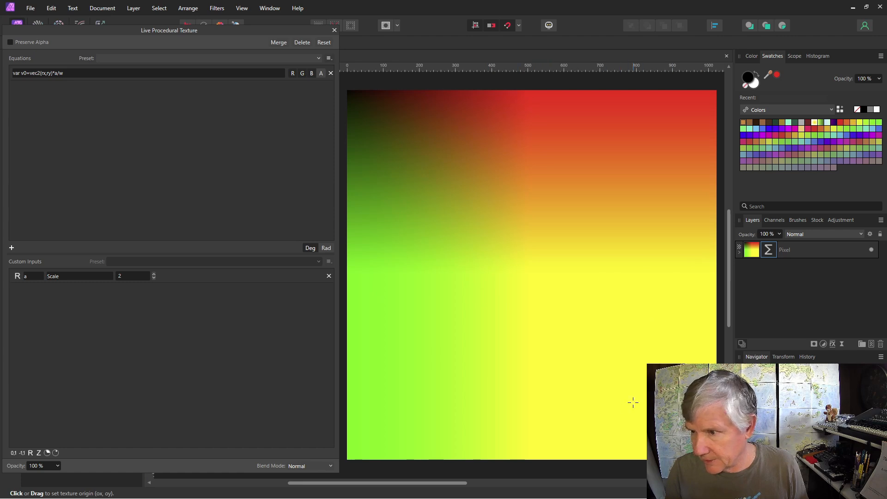
# Append a second variable to the equation, ; var v1=fraction(v0), and apply it
pyautogui.click(136, 209)
pyautogui.write(';')
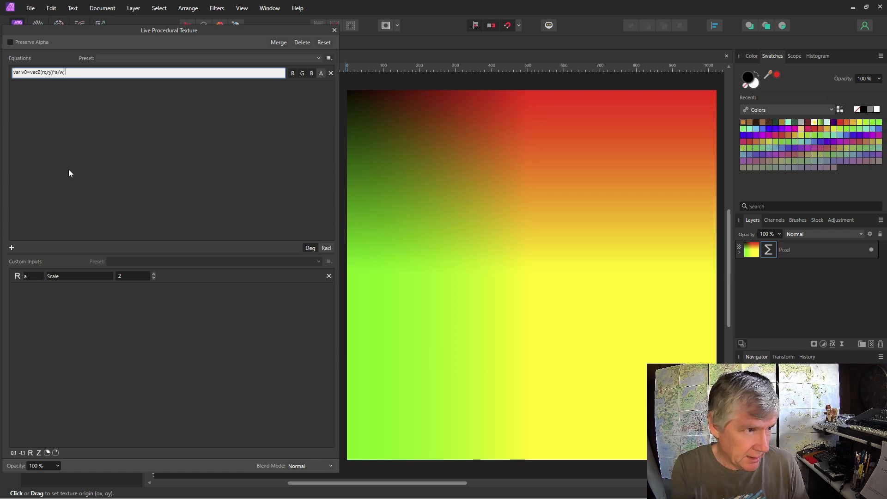
pyautogui.write(' var')
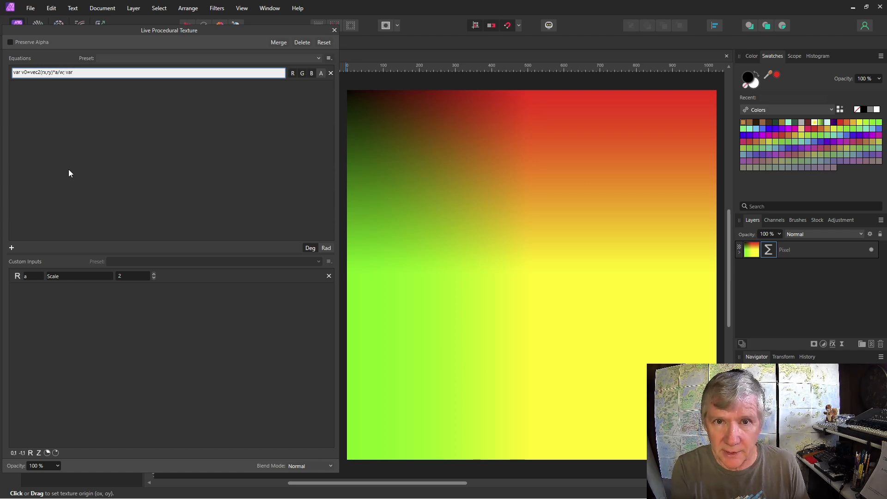
pyautogui.write(' v1=')
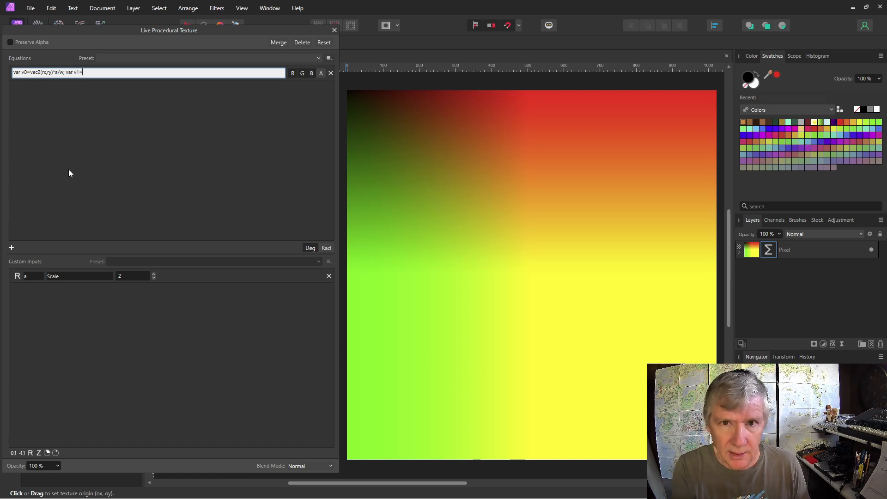
pyautogui.write('fr')
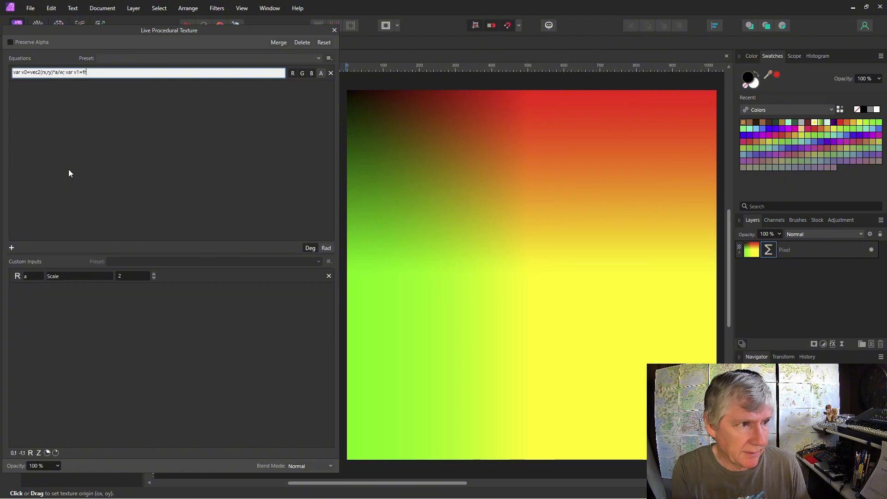
pyautogui.write('action(')
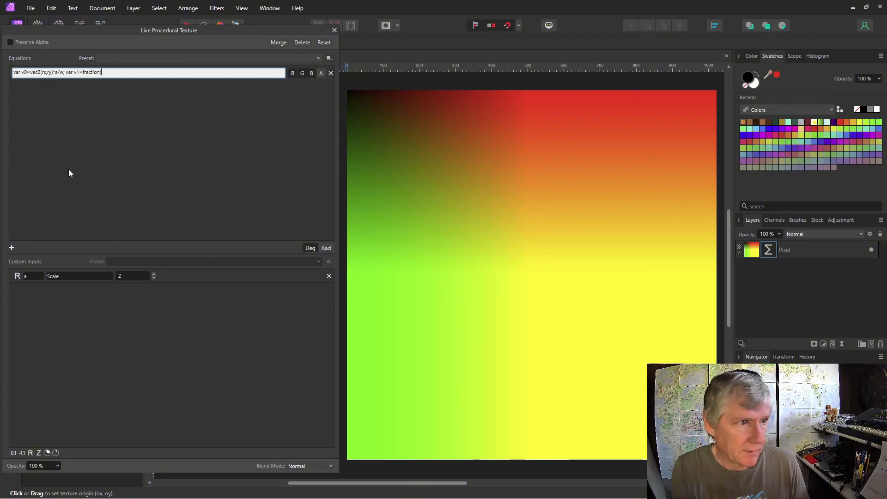
pyautogui.write('v0)')
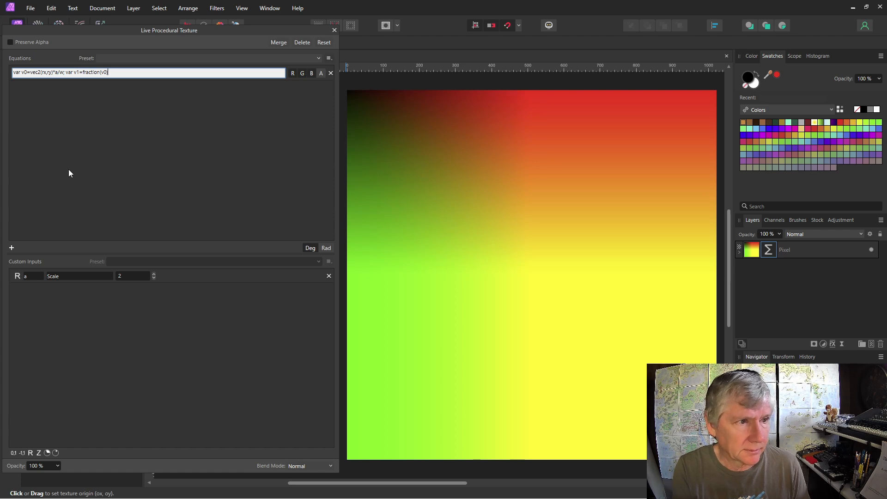
pyautogui.press('Return')
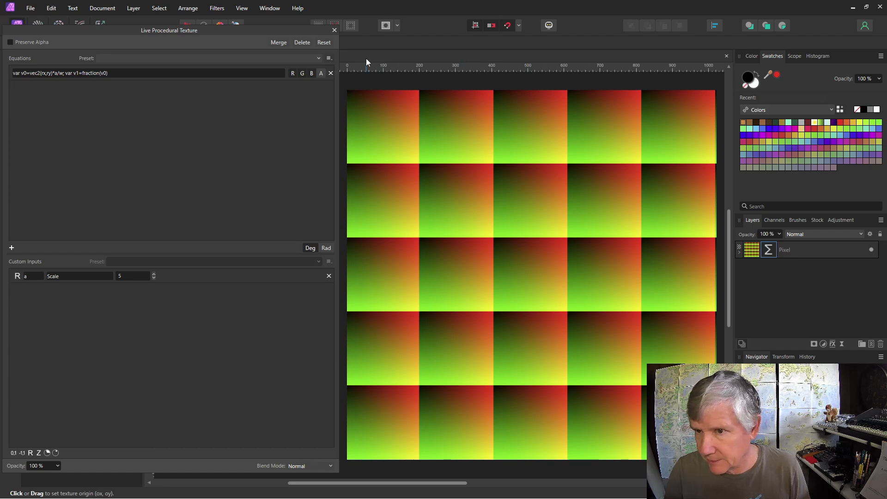
# Set the Scale input to 4 and reposition the texture origin so the tile grid lines up with the canvas edges
pyautogui.click(154, 278)
pyautogui.moveTo(407, 180); pyautogui.dragTo(468, 159)
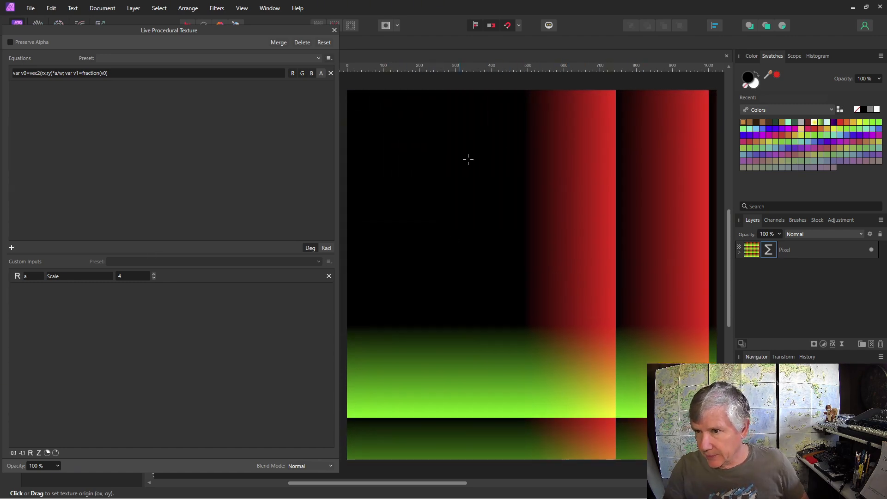
pyautogui.moveTo(557, 402); pyautogui.dragTo(358, 131)
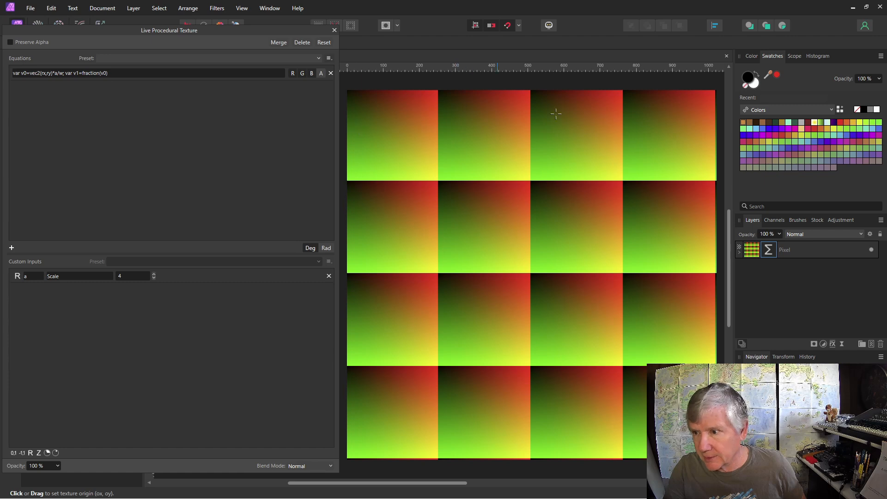
pyautogui.moveTo(530, 185); pyautogui.dragTo(532, 182)
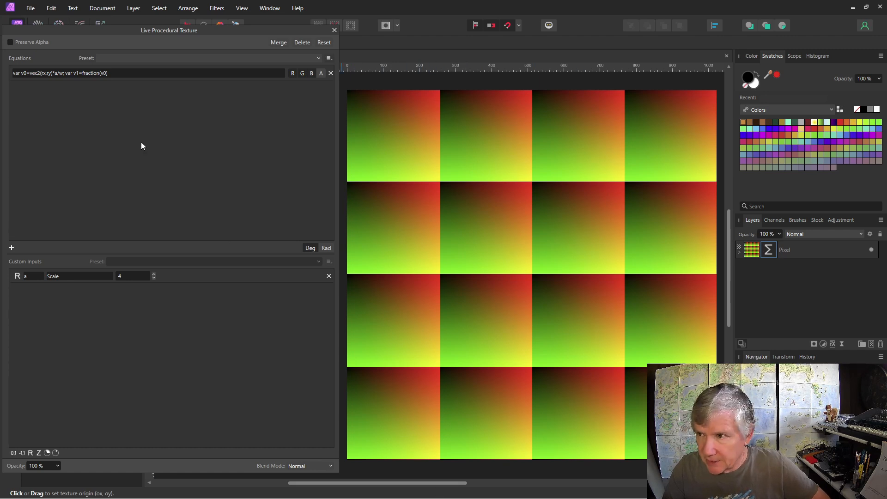
# Insert the scaling vector definition var sv=vec2(1,sqrt(3)); at the start of the procedural texture equation
pyautogui.click(112, 71)
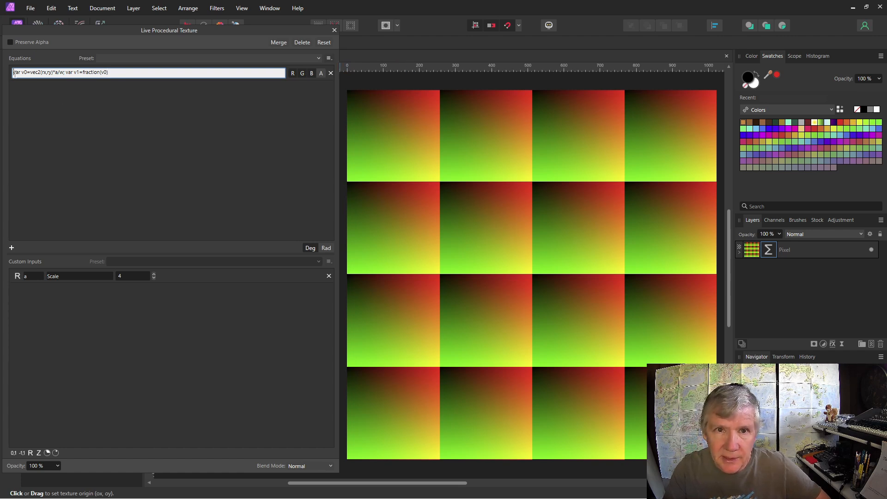
pyautogui.write('var ')
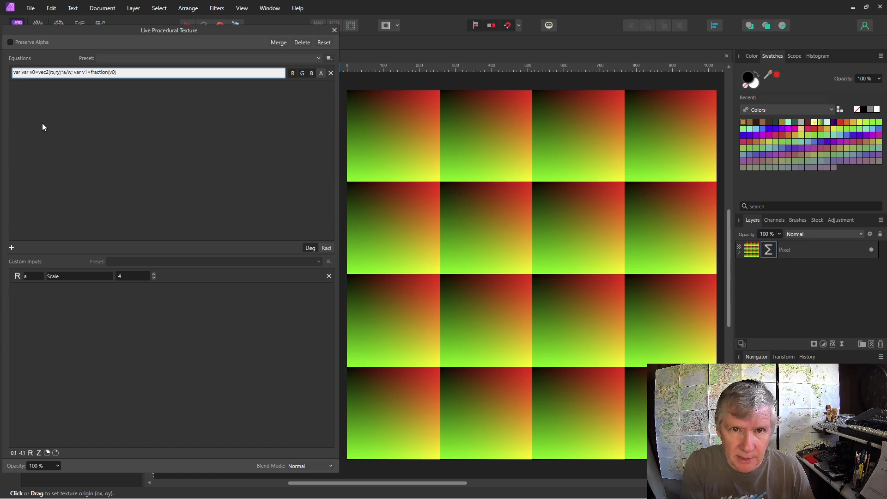
pyautogui.write('sw')
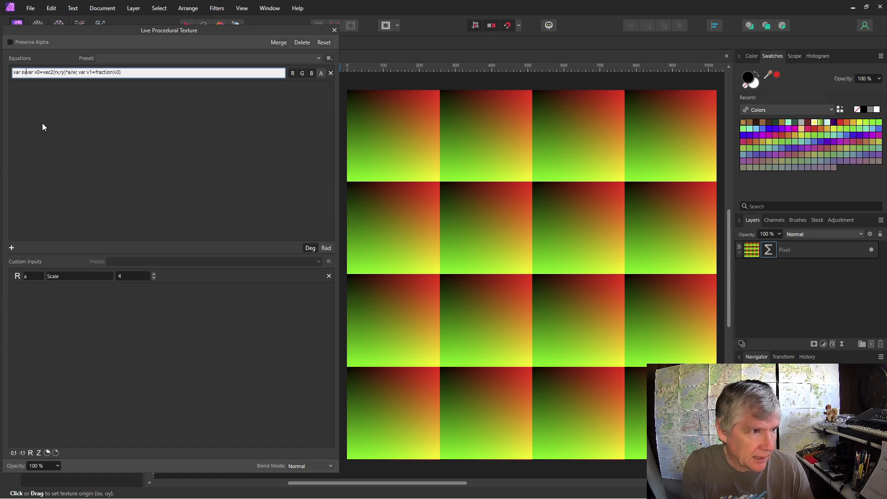
pyautogui.write('=')
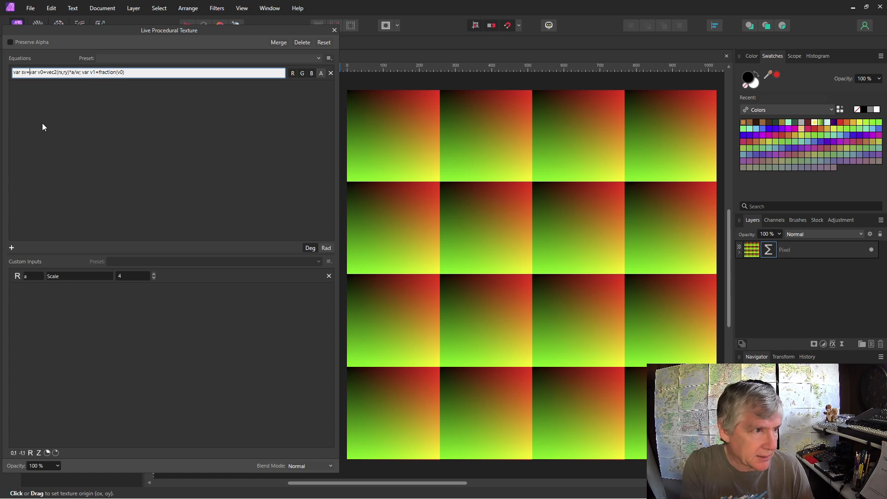
pyautogui.write('vec2(')
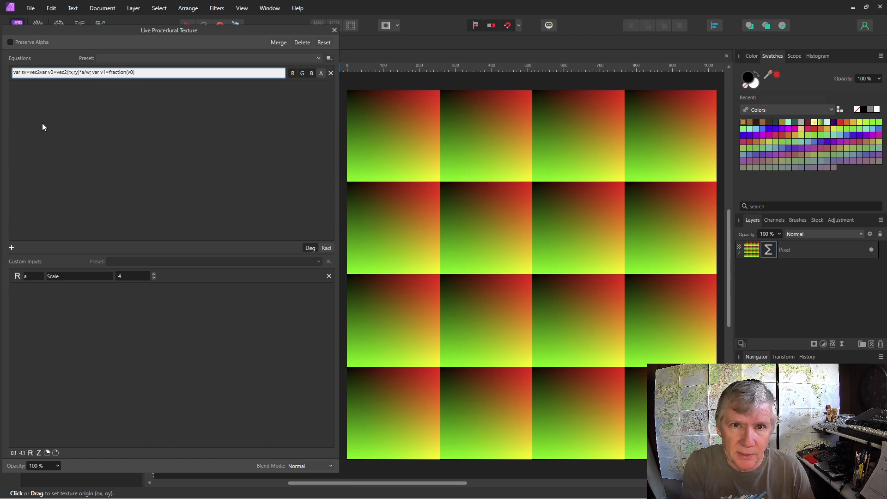
pyautogui.write('1,sqr')
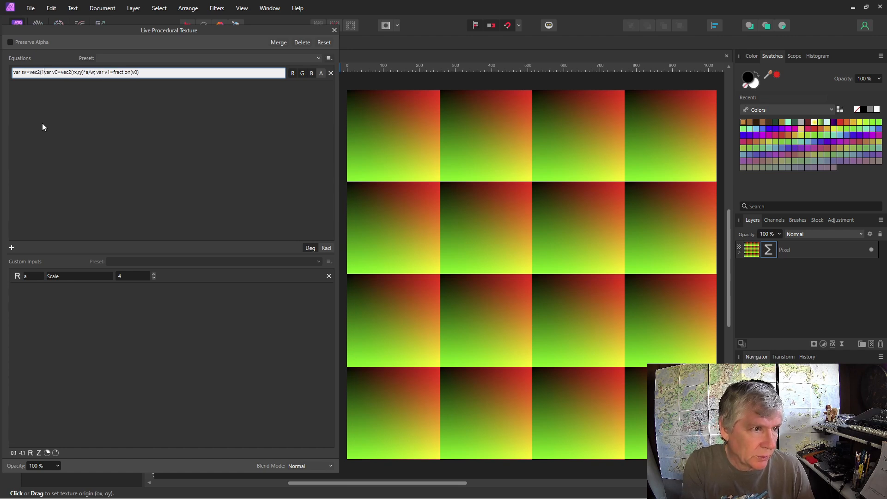
pyautogui.write('t(3)); ')
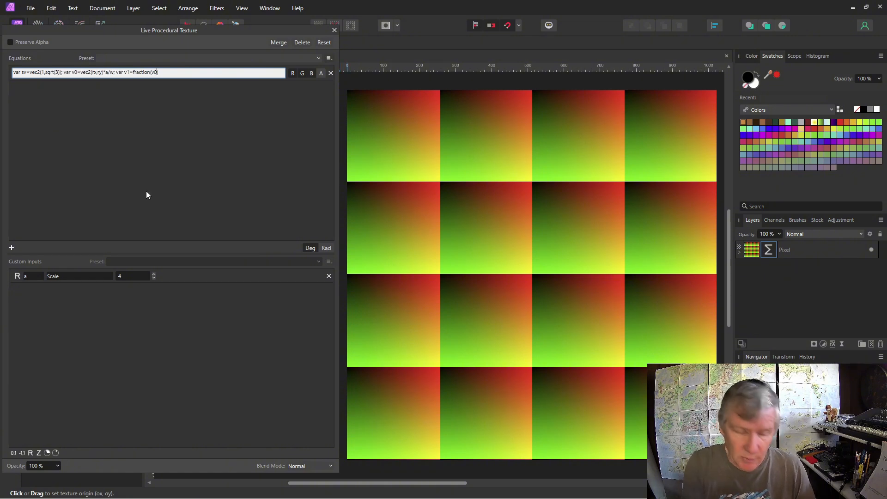
# Multiply v0 by sv inside the fraction function, making it fraction(v0*sv), and apply the equation
pyautogui.write('*')
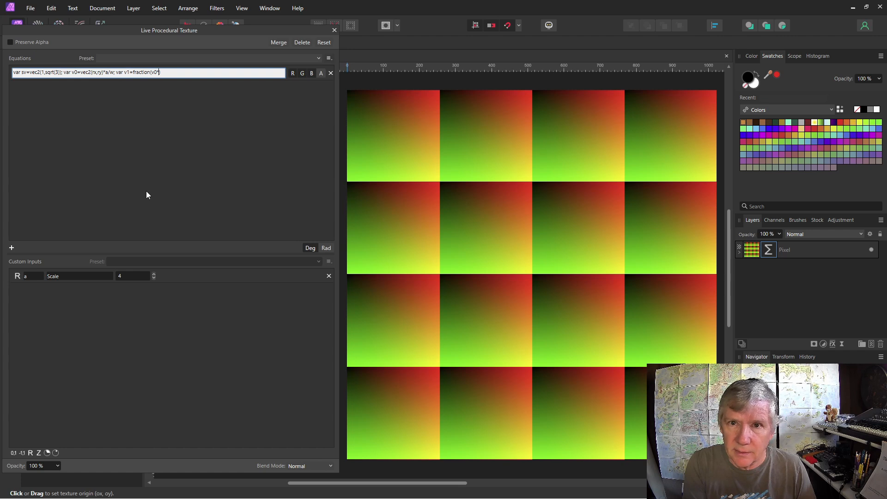
pyautogui.write('sv')
pyautogui.press('Return')
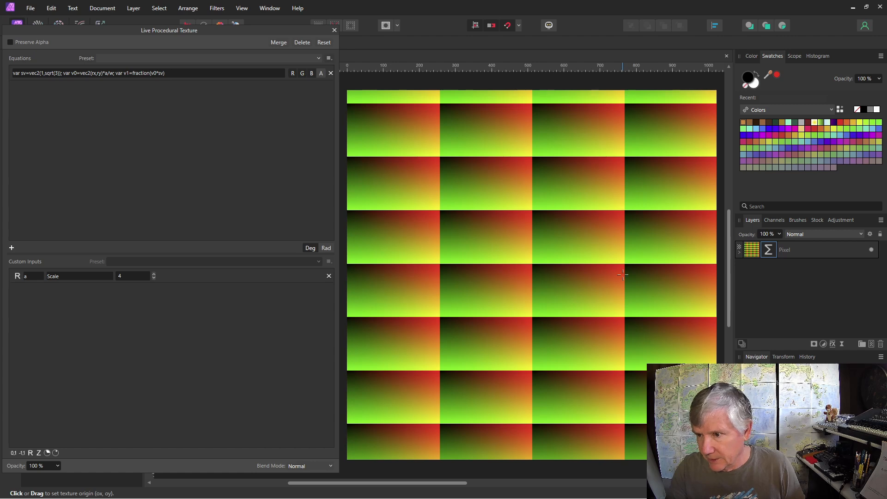
# Wrap the sv definition's vector in the norm function, giving norm(vec2(1,sqrt(3))), and apply the equation
pyautogui.click(30, 74)
pyautogui.click(30, 74)
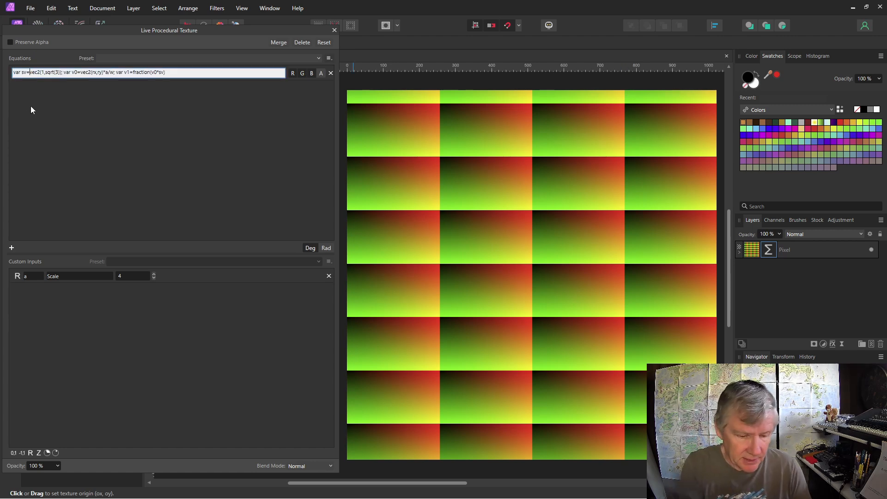
pyautogui.write('norm')
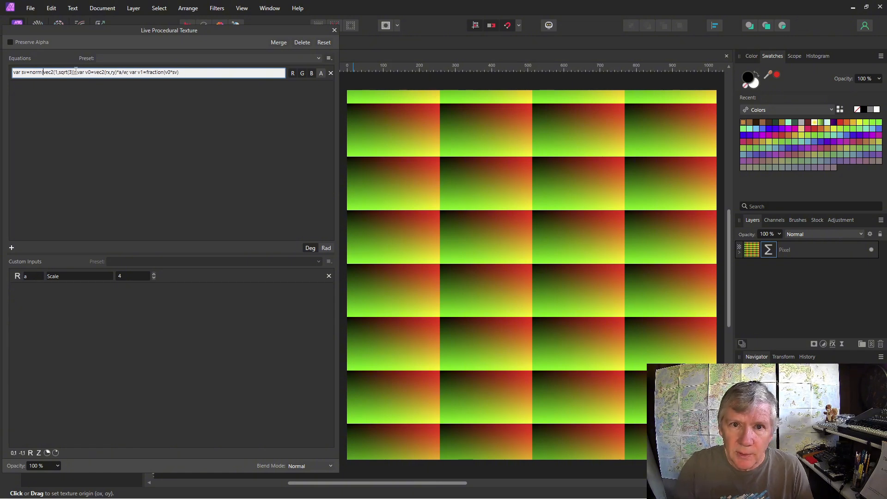
pyautogui.press('Right')
pyautogui.press('Right')
pyautogui.press('Right')
pyautogui.press('Right')
pyautogui.press('Right')
pyautogui.press('Right')
pyautogui.press('Right')
pyautogui.press('Right')
pyautogui.press('Right')
pyautogui.press('Right')
pyautogui.press('Right')
pyautogui.press('Right')
pyautogui.press('Right')
pyautogui.press('Right')
pyautogui.press('Right')
pyautogui.press('Right')
pyautogui.write(')')
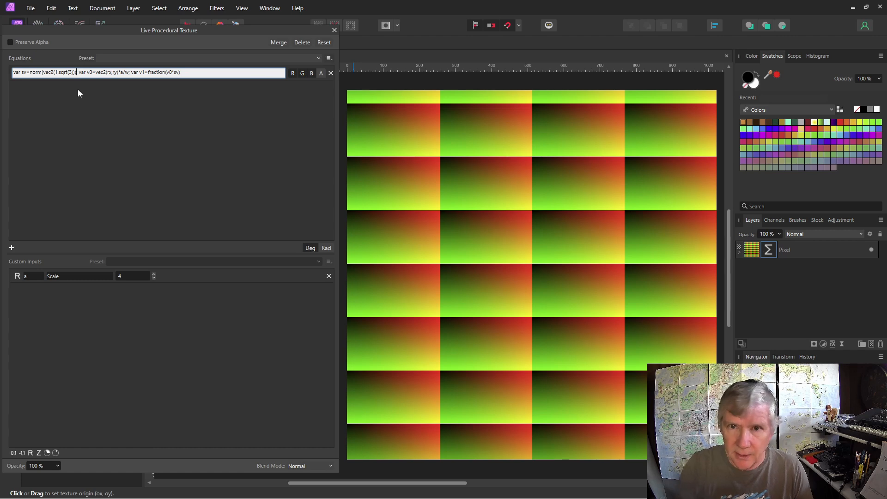
pyautogui.press('Return')
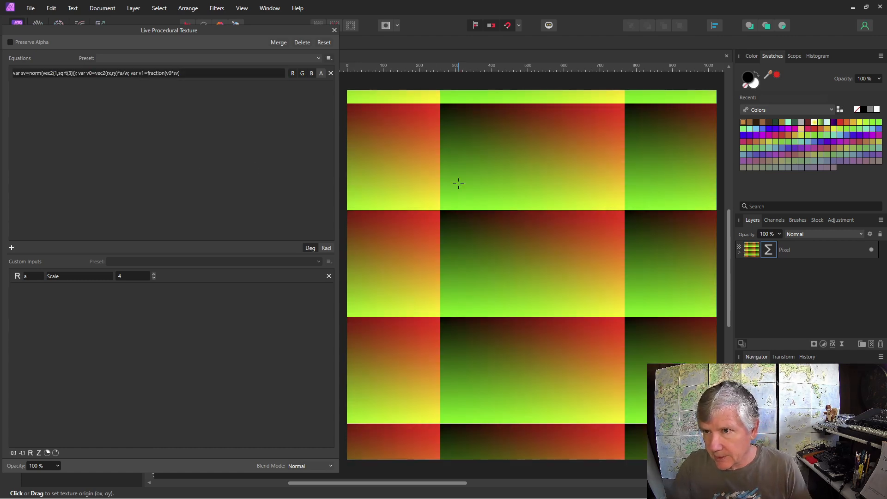
# Realign the texture origin with the canvas's upper-left corner, and append -.5 to the v1 expression
pyautogui.moveTo(406, 177); pyautogui.dragTo(363, 170)
pyautogui.click(273, 113)
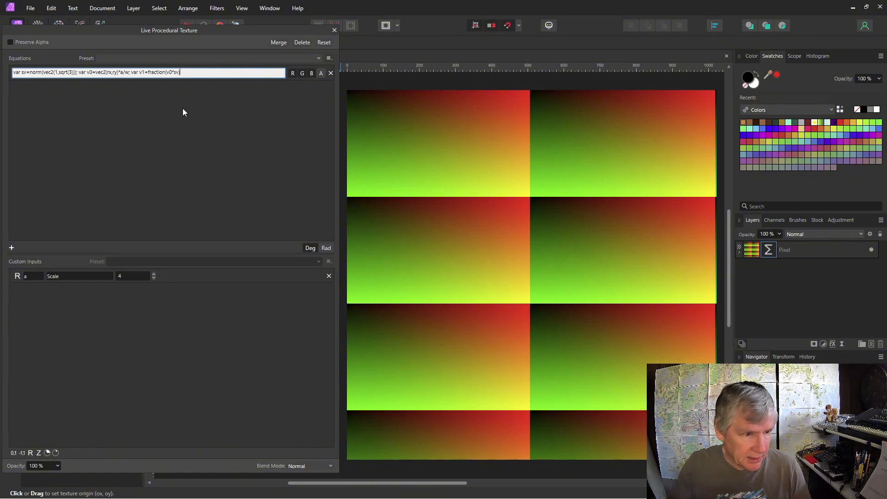
pyautogui.write('-.5')
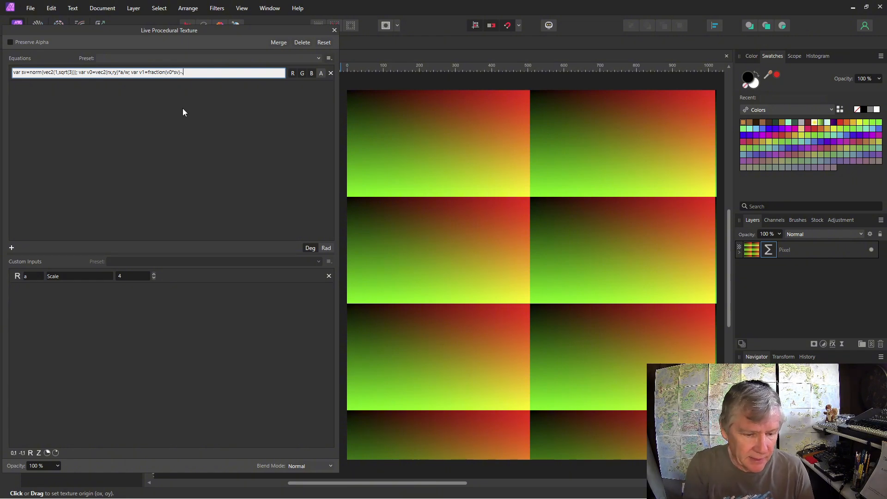
pyautogui.press('Return')
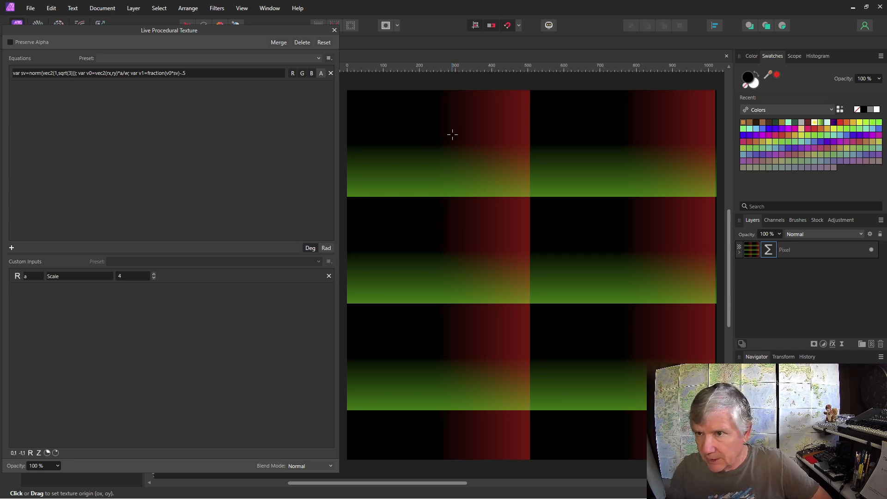
# Append ; length(v1) to the equation to output the distance from each tile's centre, and apply it
pyautogui.click(190, 74)
pyautogui.click(189, 75)
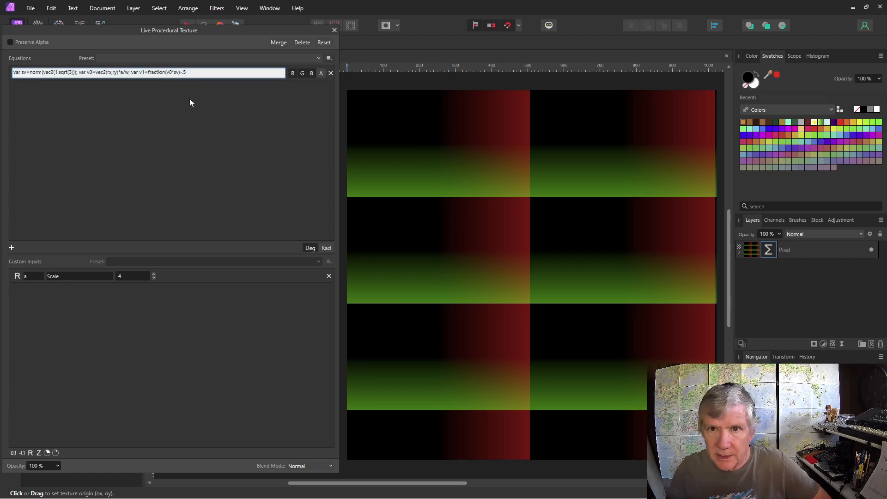
pyautogui.write('; ')
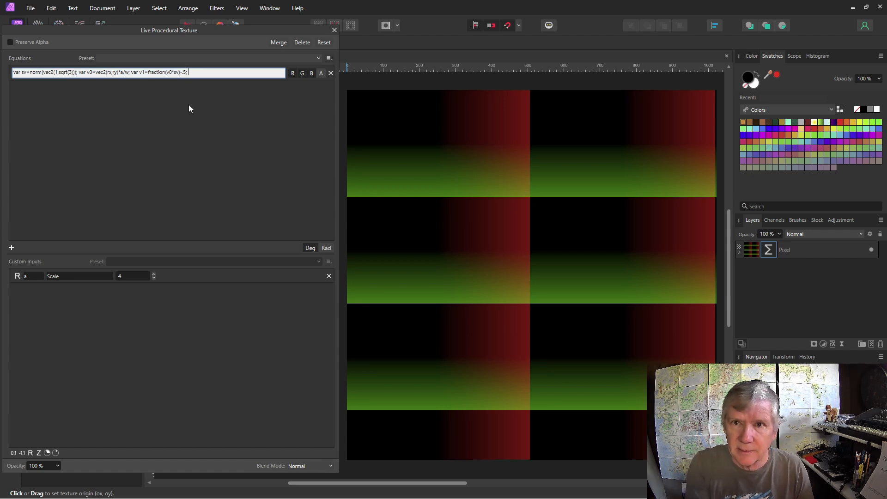
pyautogui.write('length ')
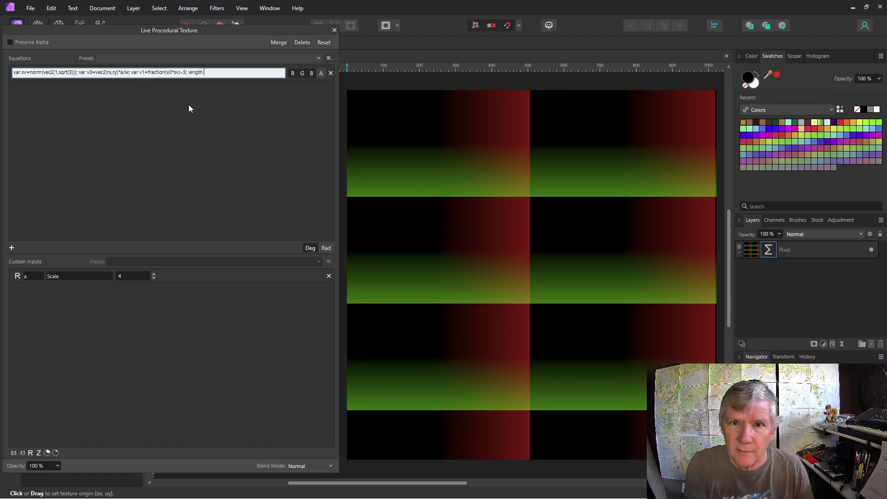
pyautogui.write('(v1)')
pyautogui.press('Return')
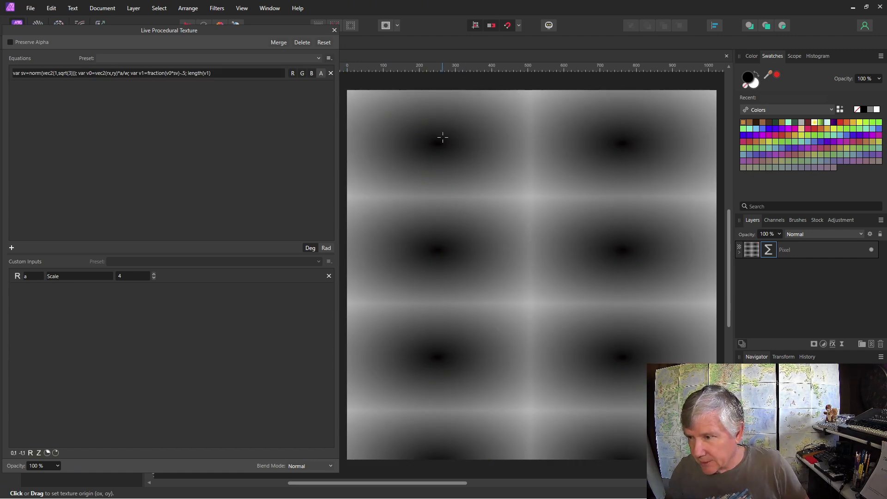
# Wrap the length output in a step function with threshold .3, giving step(.3,length(v1)), and apply it
pyautogui.click(189, 71)
pyautogui.click(189, 72)
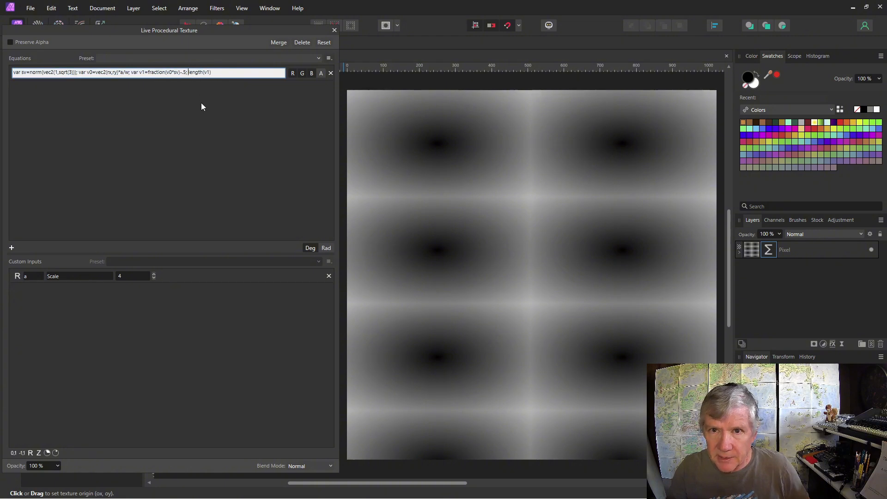
pyautogui.write('step')
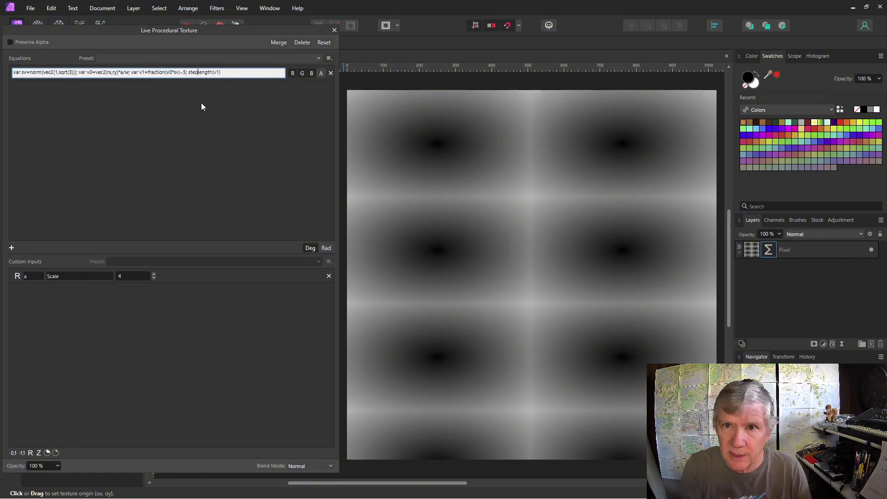
pyautogui.write('(')
pyautogui.write('(')
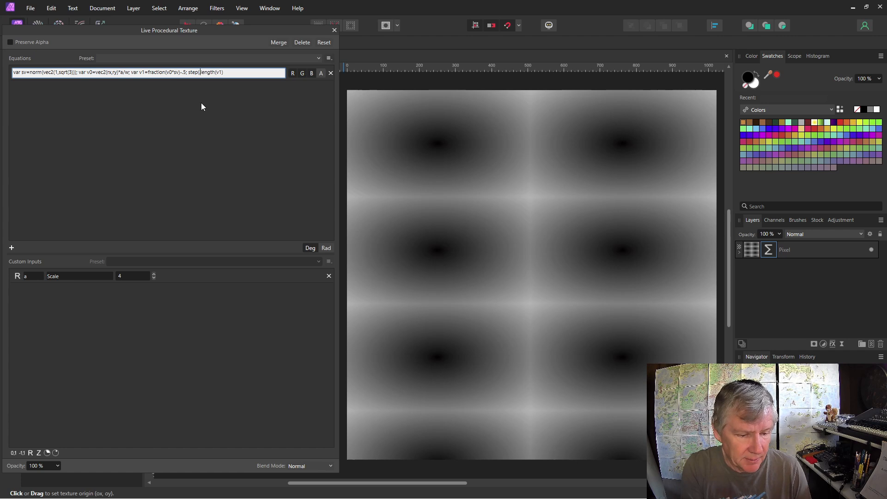
pyautogui.write('3,')
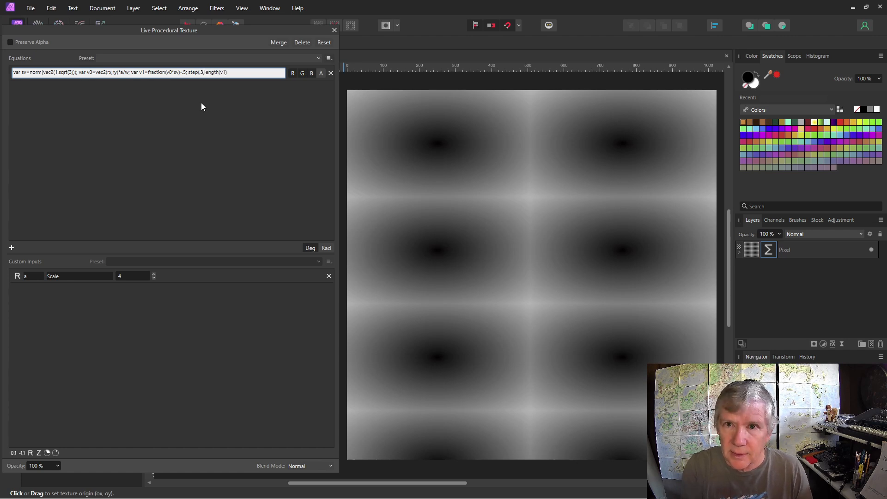
pyautogui.write(')')
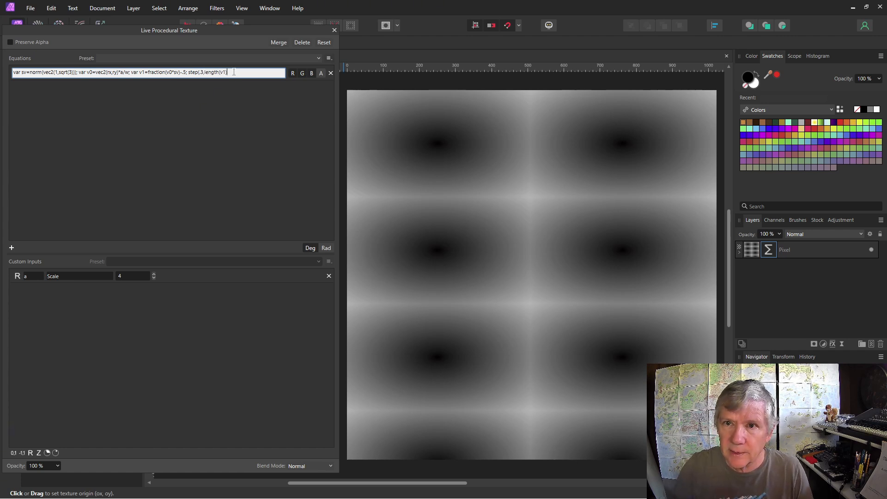
pyautogui.press('Return')
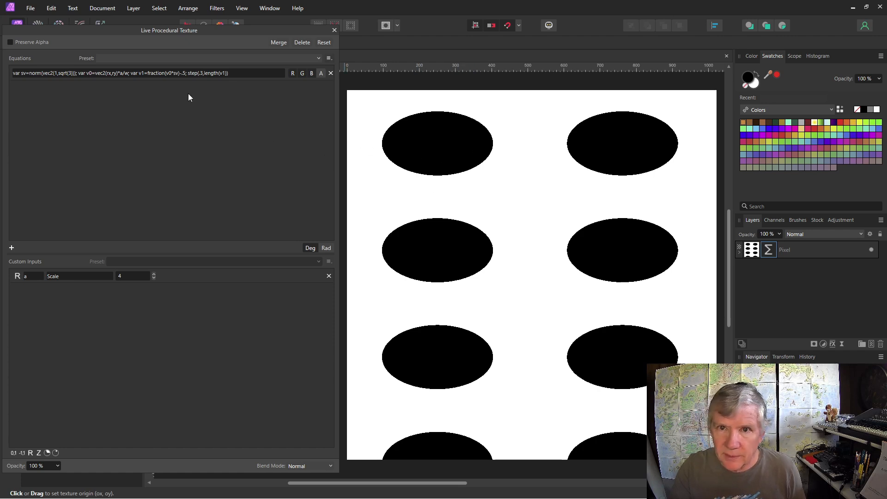
# Put the v1 expression in parentheses and divide it by sv, giving (fraction(v0*sv)-.5)/sv, and apply it
pyautogui.click(147, 74)
pyautogui.click(149, 74)
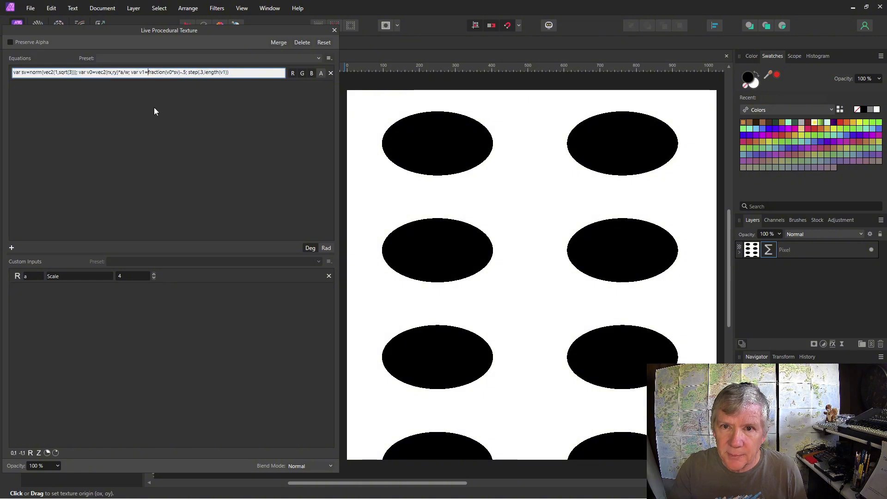
pyautogui.write('(')
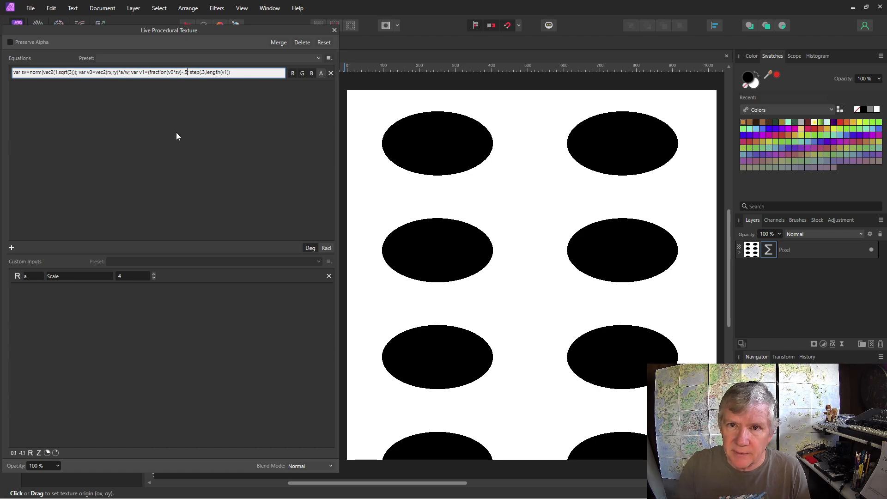
pyautogui.write(')/')
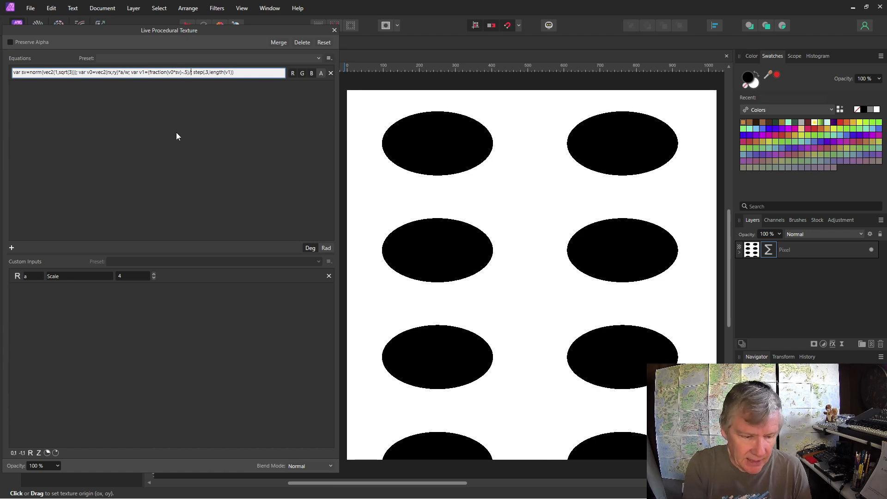
pyautogui.write('sv')
pyautogui.press('Return')
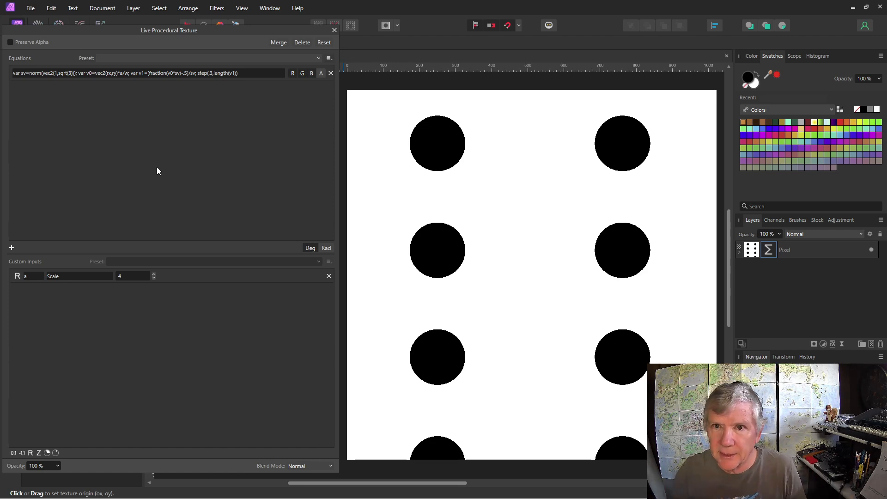
# Delete step(.3,length(v1)) from the end of the equation
pyautogui.click(261, 73)
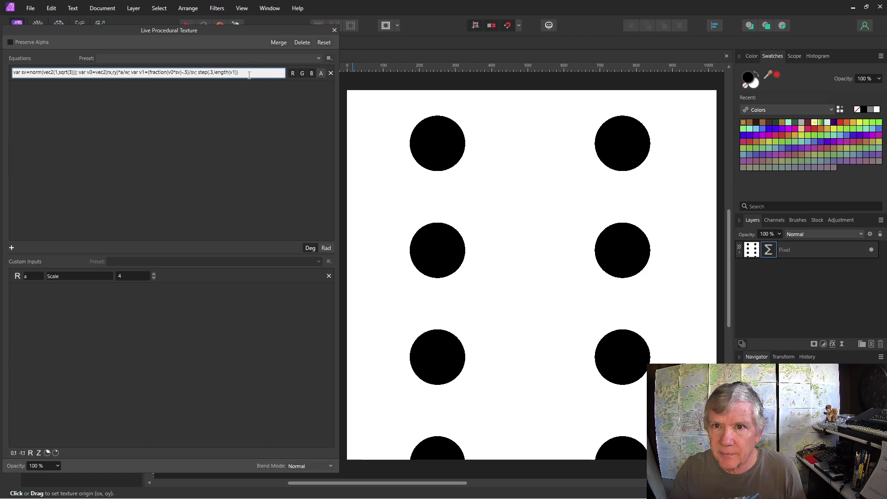
pyautogui.press('BackSpace')
pyautogui.press('BackSpace')
pyautogui.press('BackSpace')
pyautogui.press('BackSpace')
pyautogui.press('BackSpace')
pyautogui.press('BackSpace')
pyautogui.press('BackSpace')
pyautogui.press('BackSpace')
pyautogui.press('BackSpace')
pyautogui.press('BackSpace')
pyautogui.press('BackSpace')
pyautogui.press('BackSpace')
pyautogui.press('BackSpace')
pyautogui.press('BackSpace')
pyautogui.press('BackSpace')
pyautogui.press('BackSpace')
pyautogui.press('BackSpace')
pyautogui.press('BackSpace')
pyautogui.press('BackSpace')
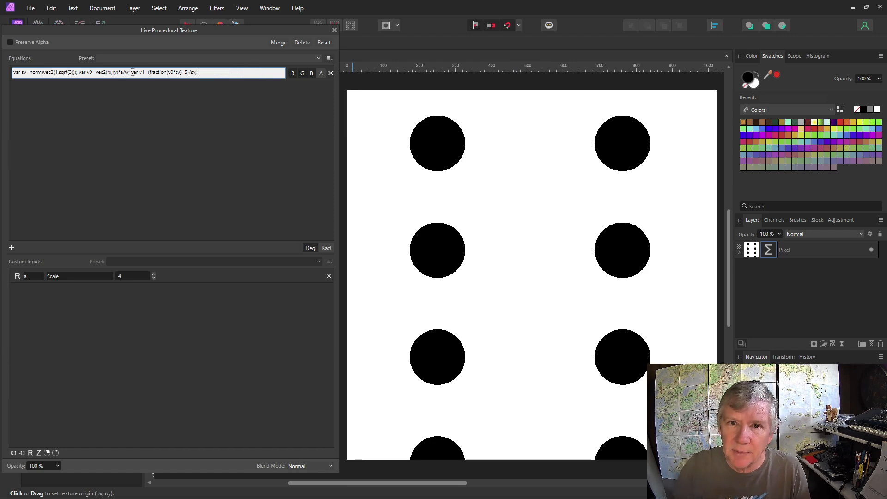
# Duplicate the v1 definition at the end of the equation and rename the copied variable v2
pyautogui.moveTo(133, 71); pyautogui.dragTo(203, 74)
pyautogui.hotkey('ctrl', 'c')
pyautogui.click(206, 75)
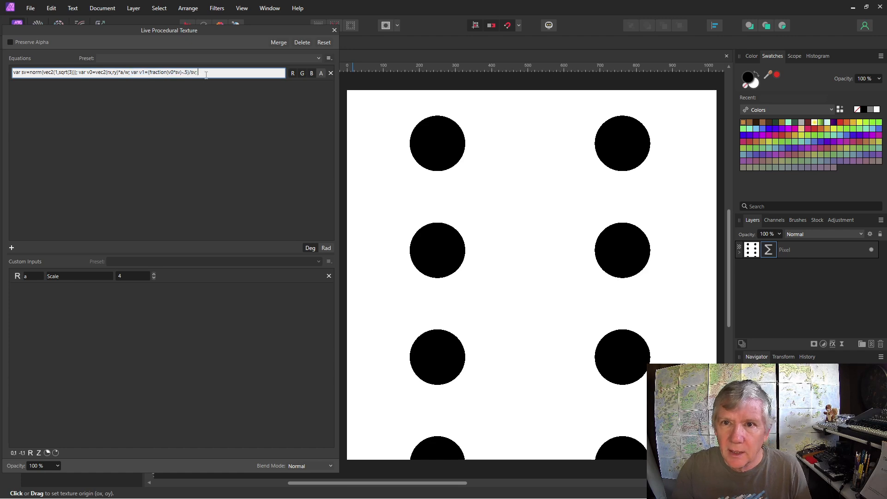
pyautogui.hotkey('ctrl', 'v')
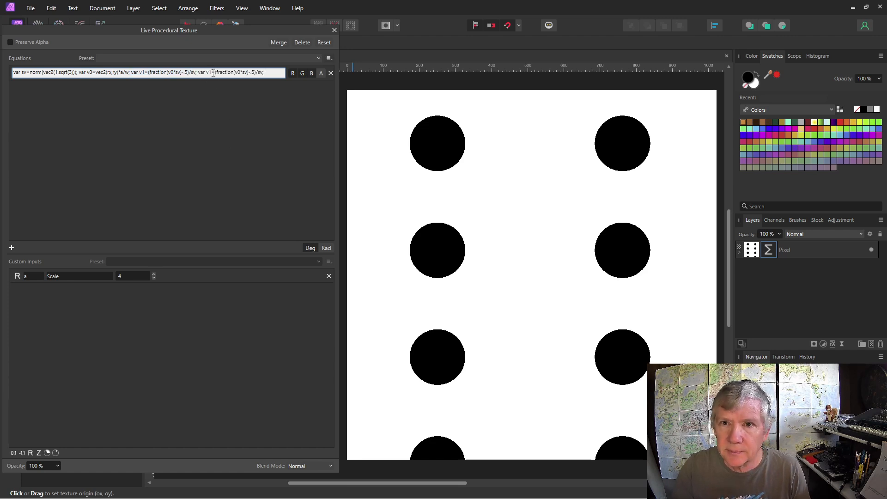
pyautogui.press('BackSpace')
pyautogui.write('2')
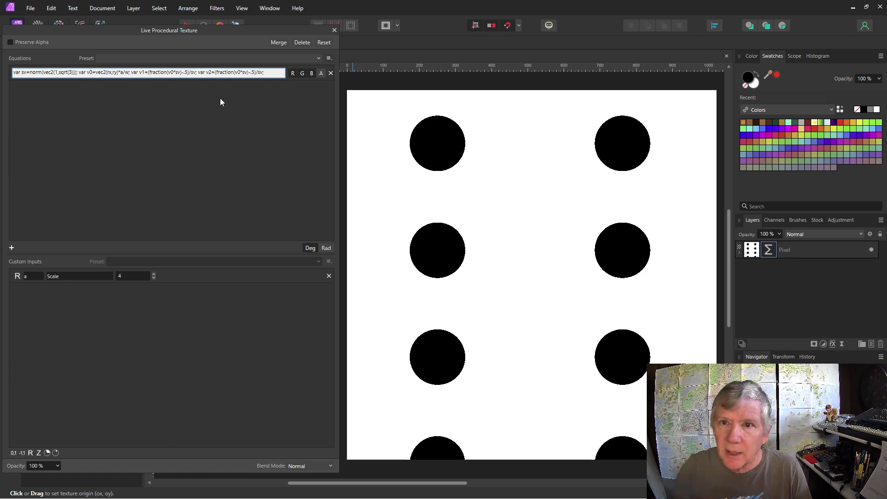
# Add +.5 after v0*sv inside the fraction of the v2 definition and apply the equation
pyautogui.click(248, 72)
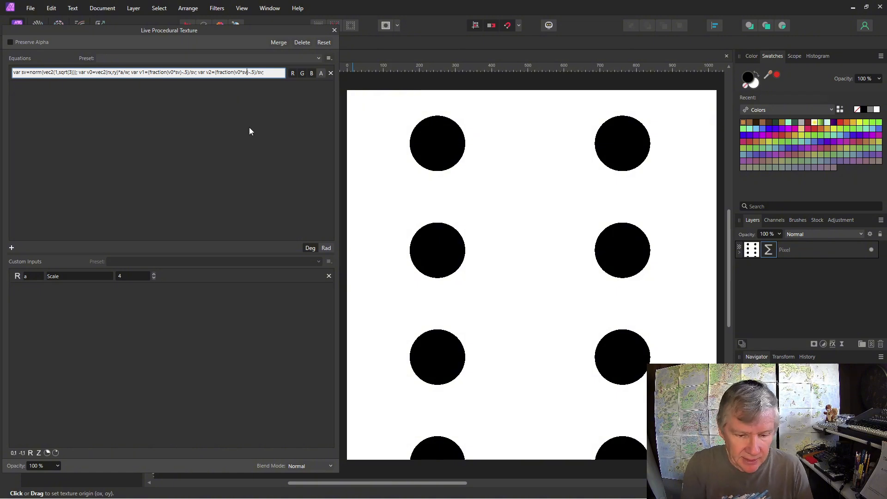
pyautogui.write('+.5')
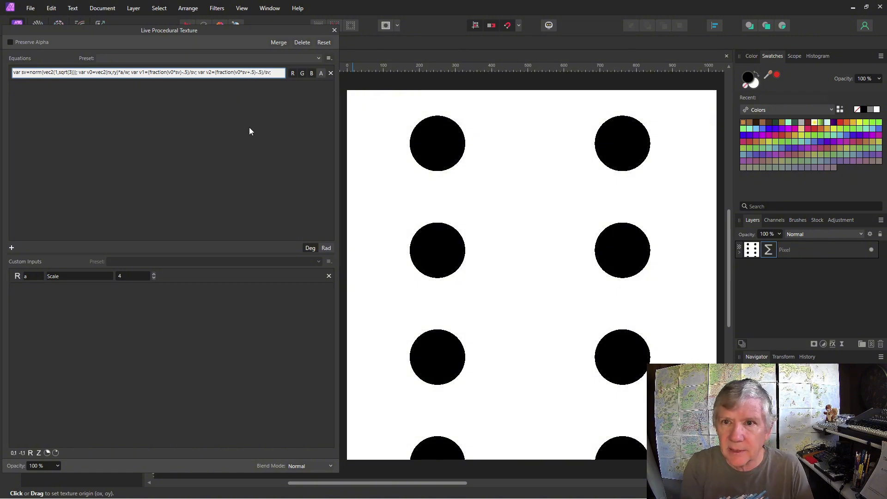
pyautogui.press('Return')
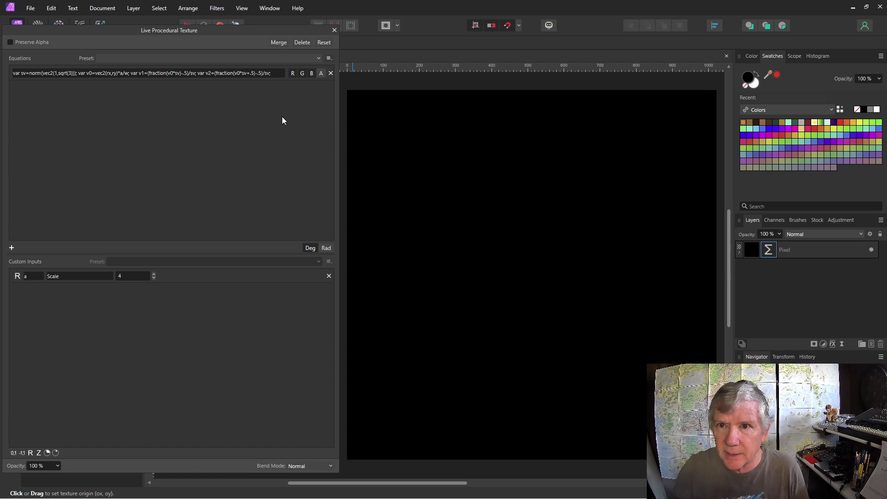
# Append v1 as the output at the end of the equation and apply it
pyautogui.click(270, 73)
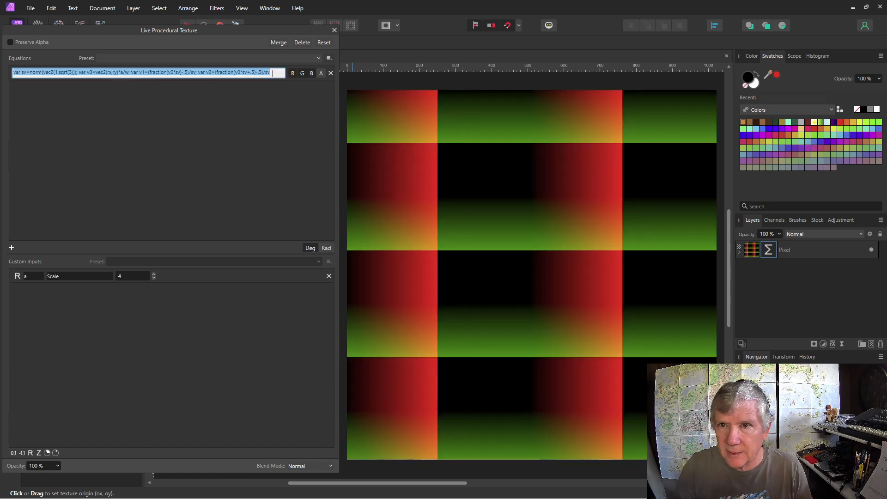
pyautogui.click(272, 73)
pyautogui.write('; v1')
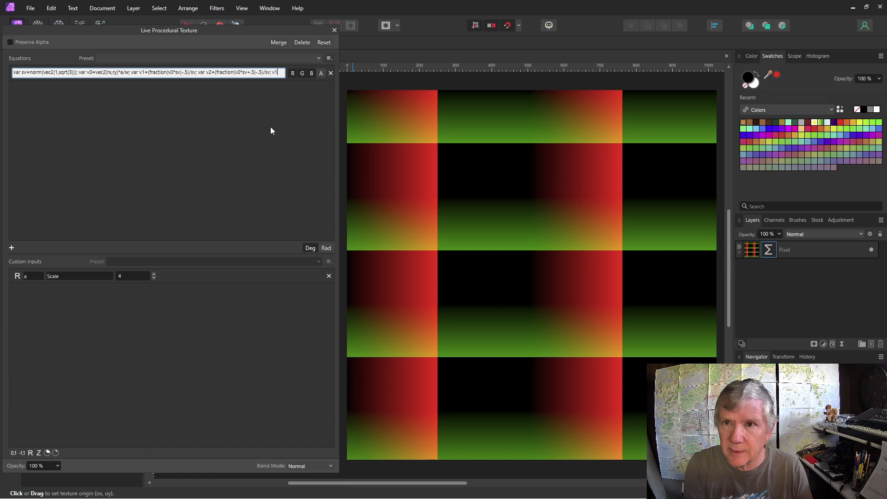
pyautogui.press('Return')
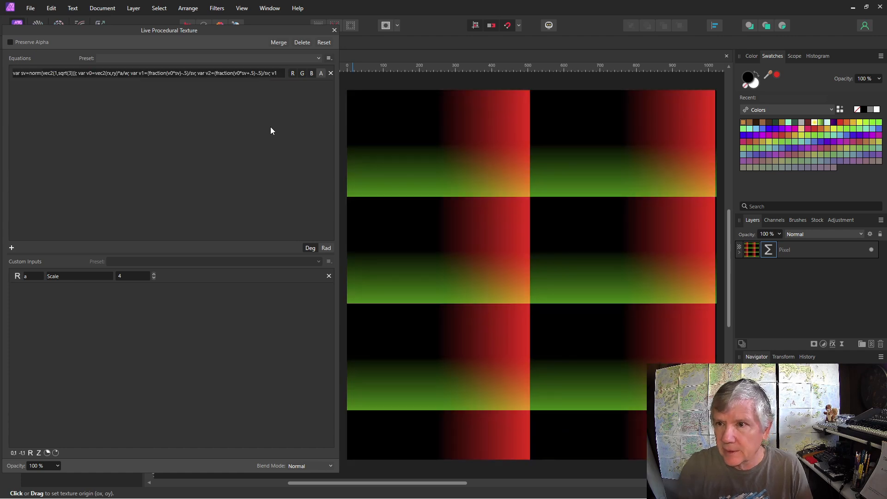
# Change the output at the end of the equation to v2 and apply it
pyautogui.click(278, 73)
pyautogui.click(279, 73)
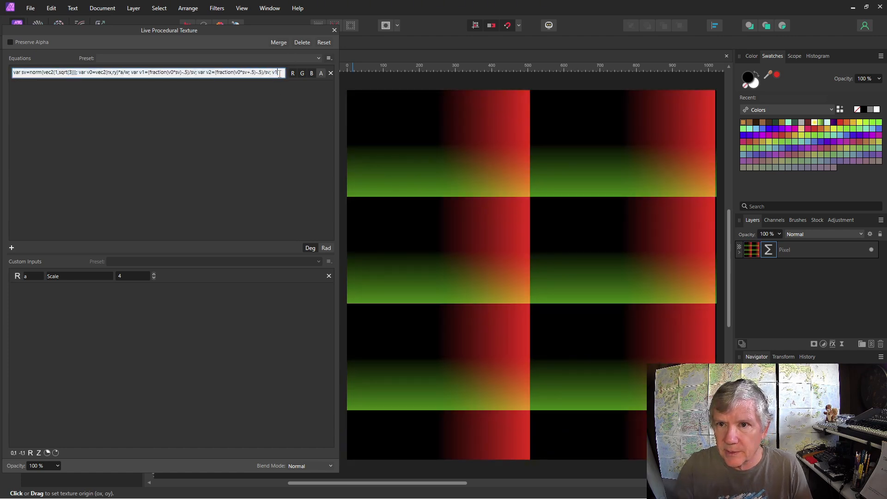
pyautogui.write('2')
pyautogui.press('Return')
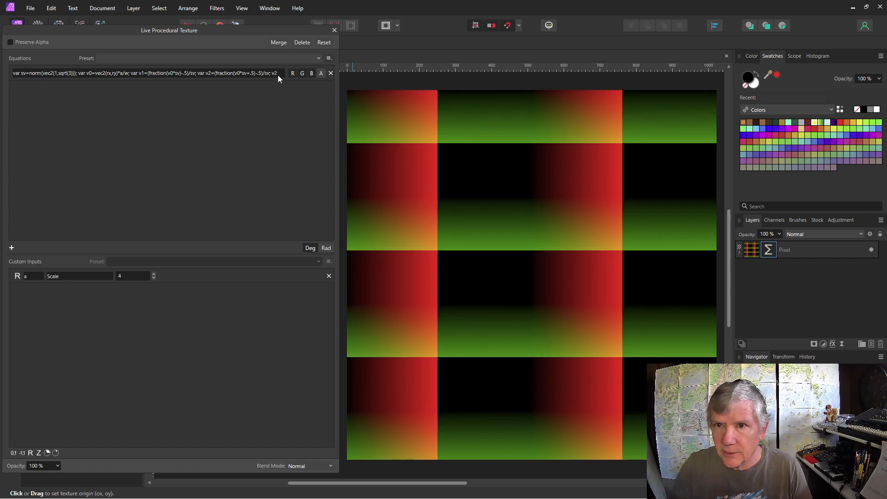
# Change the output at the end of the equation to the sum of v1 and v2 and apply it
pyautogui.click(278, 74)
pyautogui.click(279, 74)
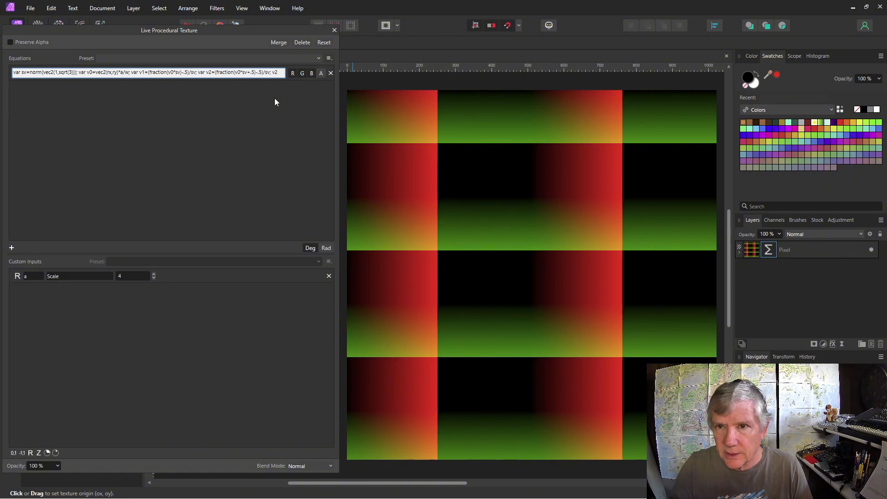
pyautogui.write('+')
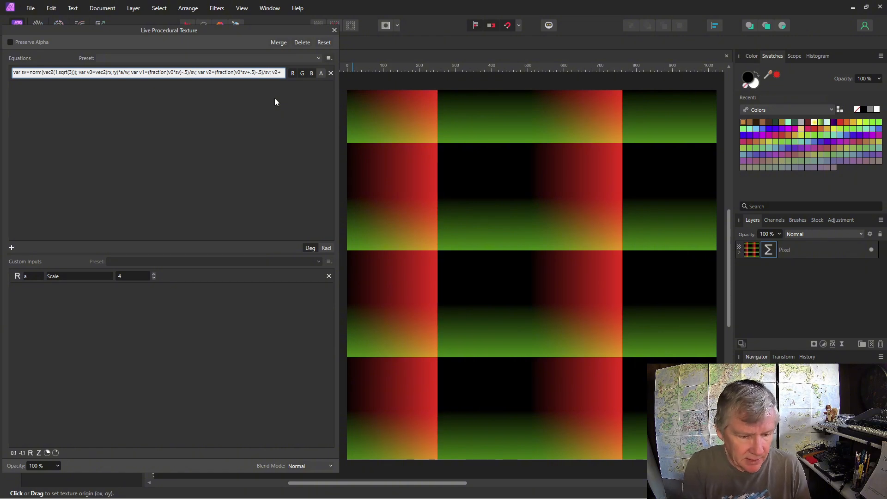
pyautogui.write('v2')
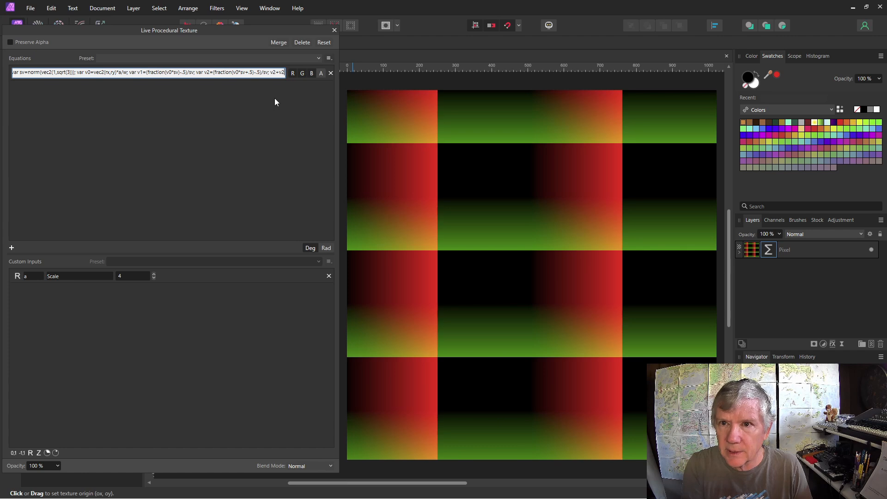
pyautogui.press('BackSpace')
pyautogui.press('BackSpace')
pyautogui.write('v1+v2')
pyautogui.press('Return')
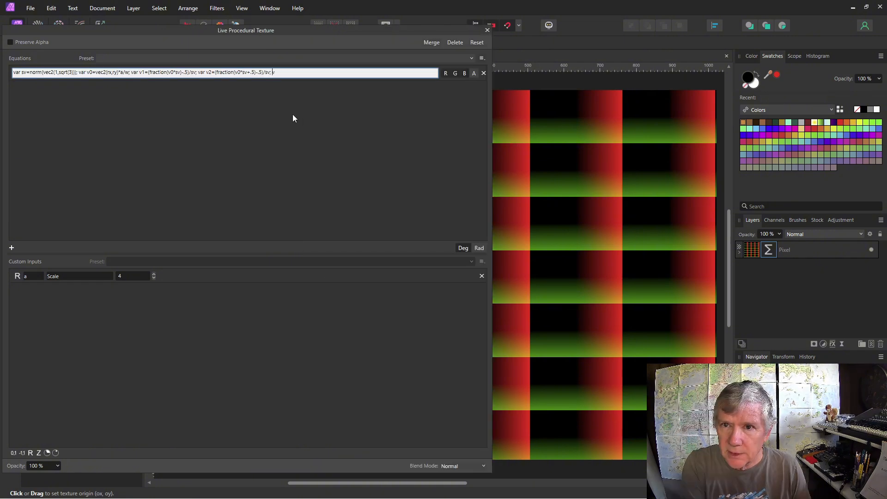
# Define var v3=step(length(v1),length(v2)) at the end of the equation, apply it, and narrow the dialog to uncover the canvas
pyautogui.write('ar')
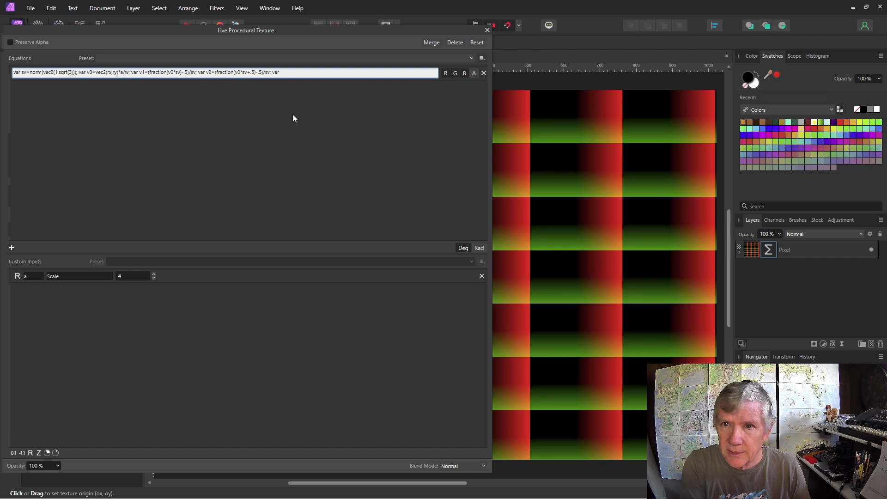
pyautogui.write(' v3')
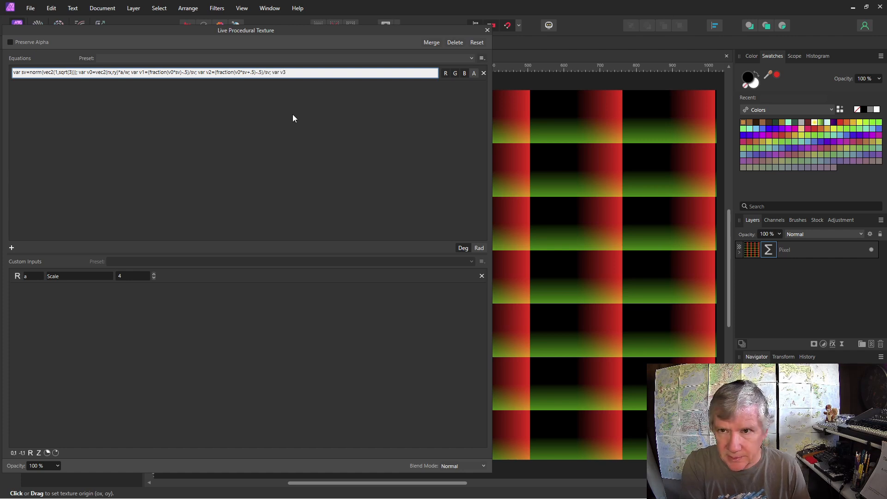
pyautogui.write('=')
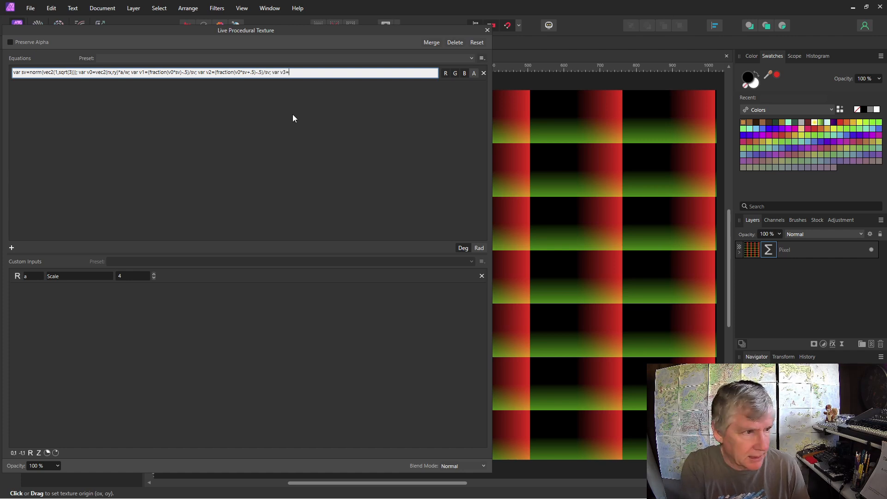
pyautogui.write('step')
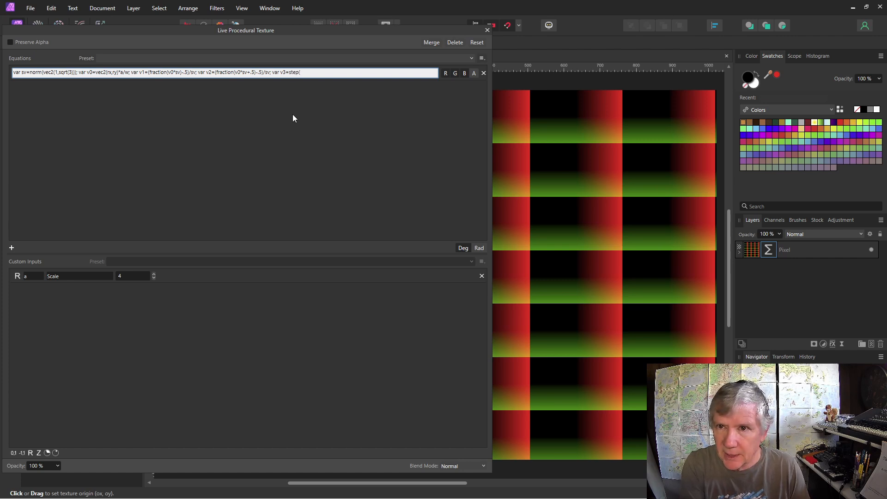
pyautogui.write('(length(v1')
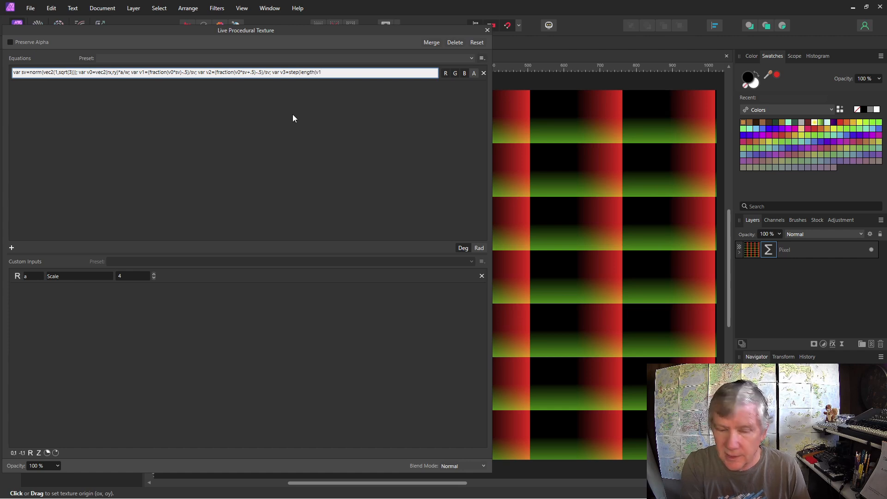
pyautogui.write(')')
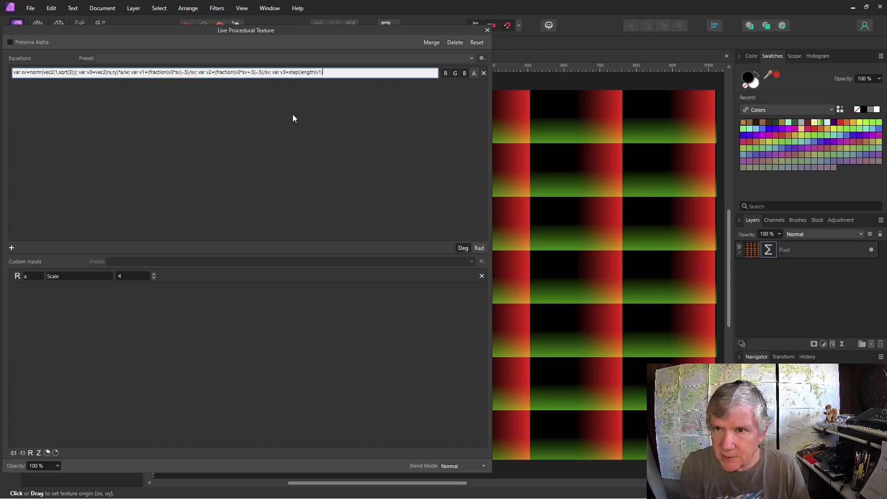
pyautogui.write(',')
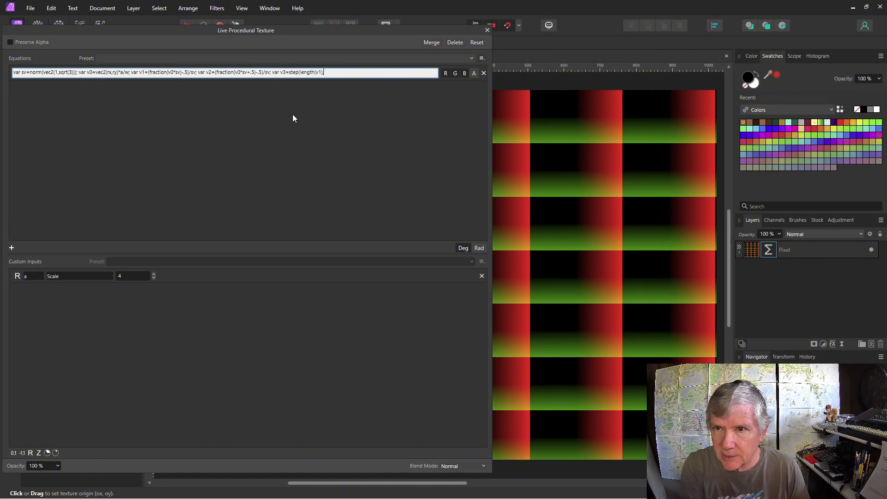
pyautogui.write('length')
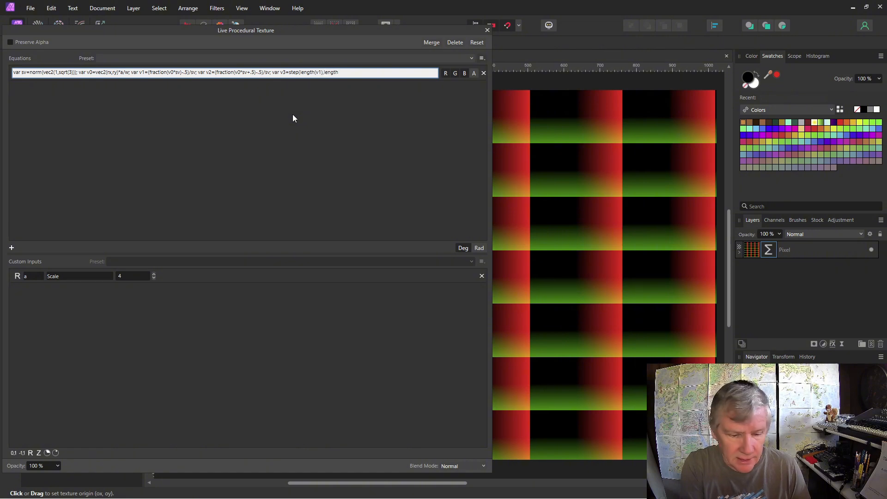
pyautogui.write('(v2))')
pyautogui.press('Return')
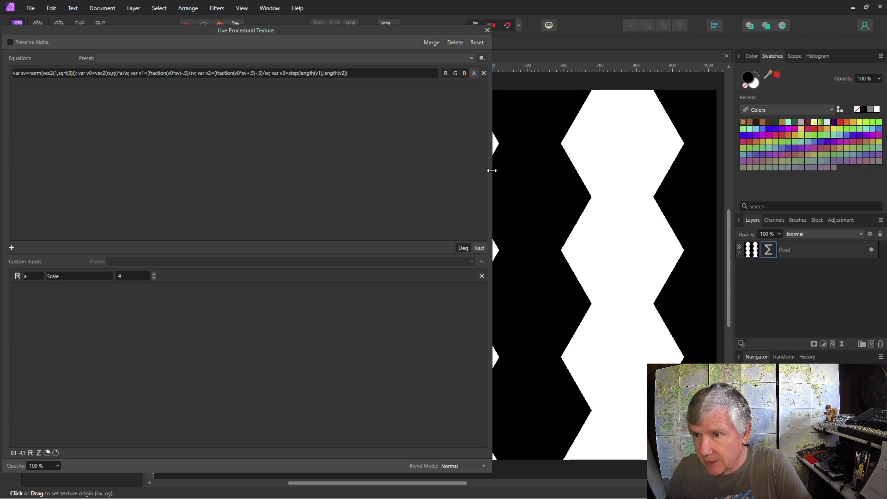
pyautogui.moveTo(491, 171); pyautogui.dragTo(240, 172)
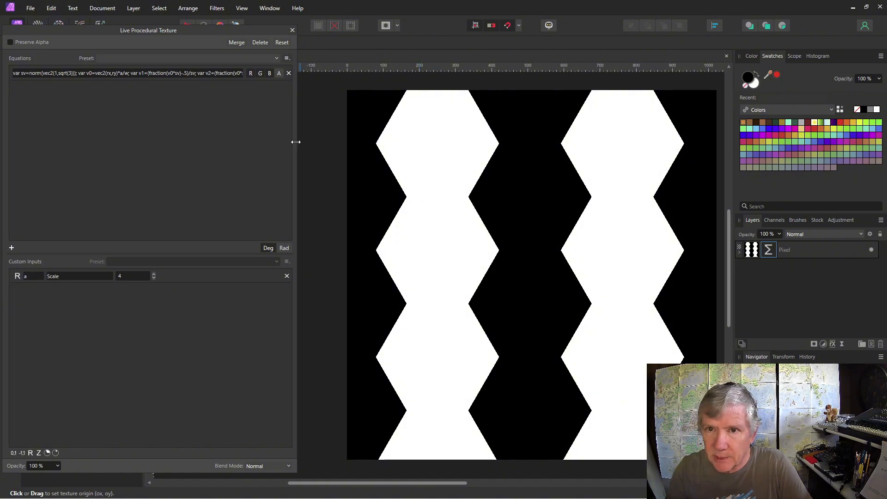
# Multiply the step function in v3 by v1, apply the equation, and narrow the dialog to uncover the canvas
pyautogui.moveTo(296, 140); pyautogui.dragTo(480, 138)
pyautogui.click(350, 76)
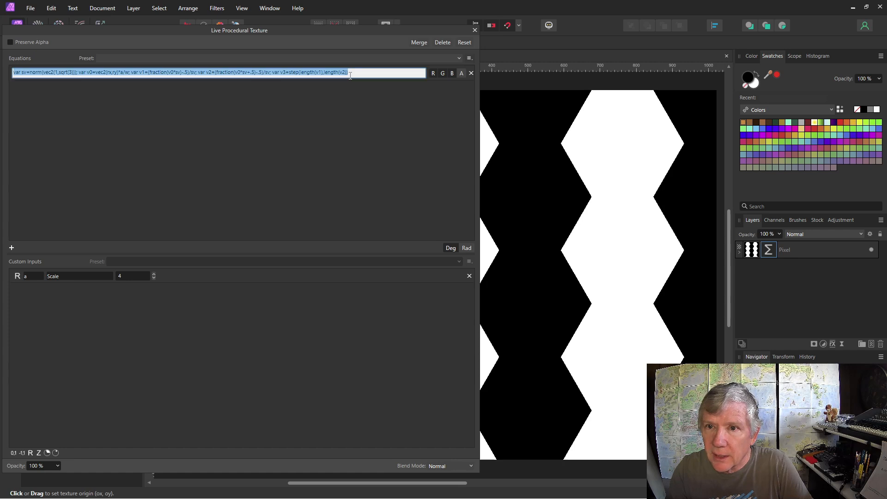
pyautogui.click(350, 74)
pyautogui.write('*')
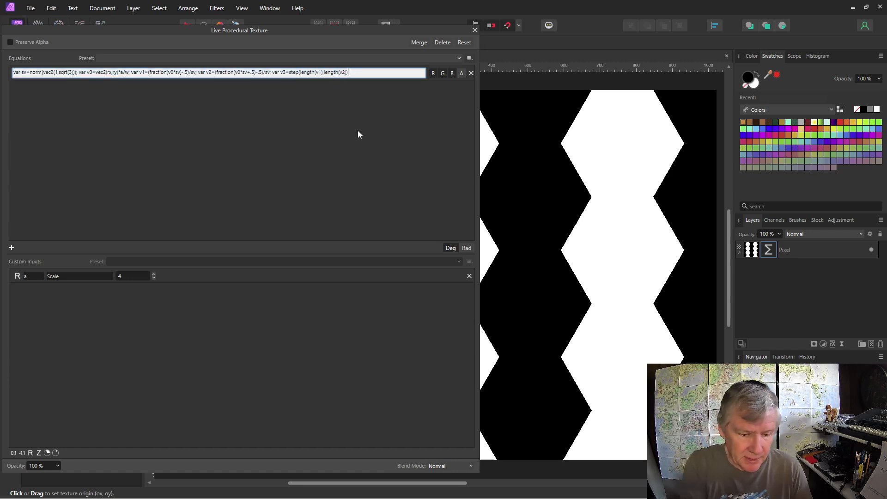
pyautogui.write('v1')
pyautogui.press('Return')
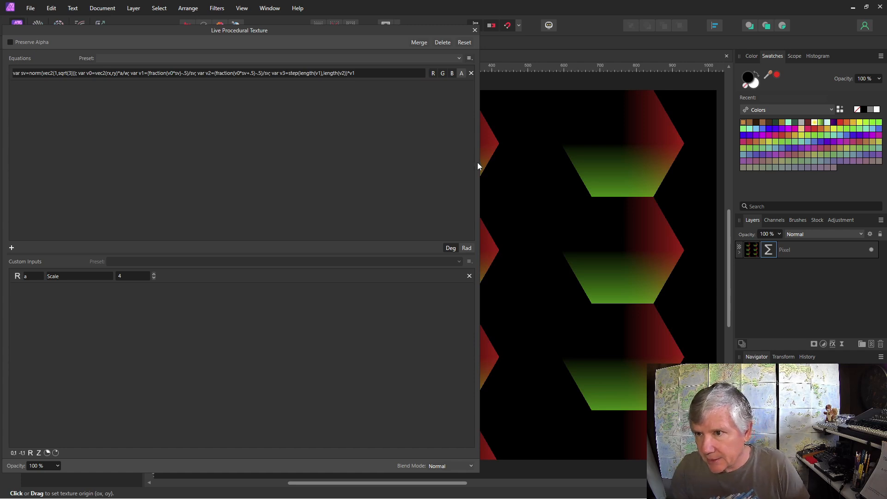
pyautogui.moveTo(477, 163); pyautogui.dragTo(296, 162)
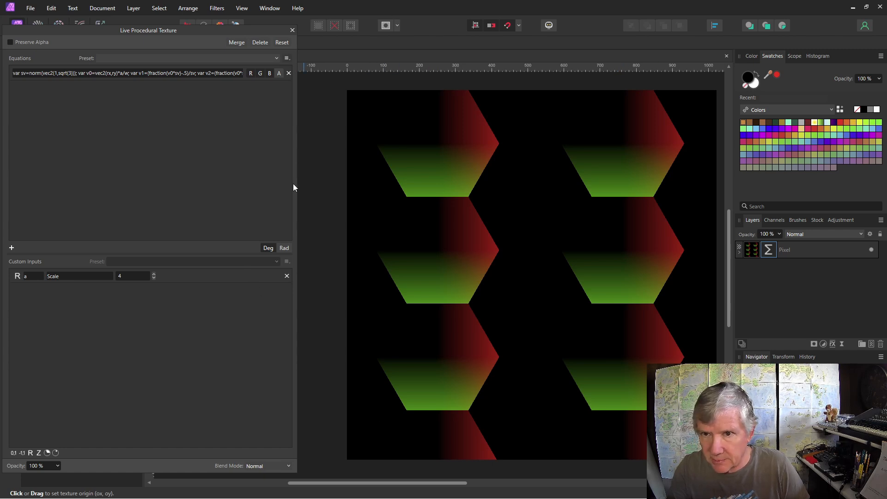
# Extend v3 in the equation with +step(length(v2),length(v1))*v2 and apply it
pyautogui.moveTo(297, 183); pyautogui.dragTo(298, 183)
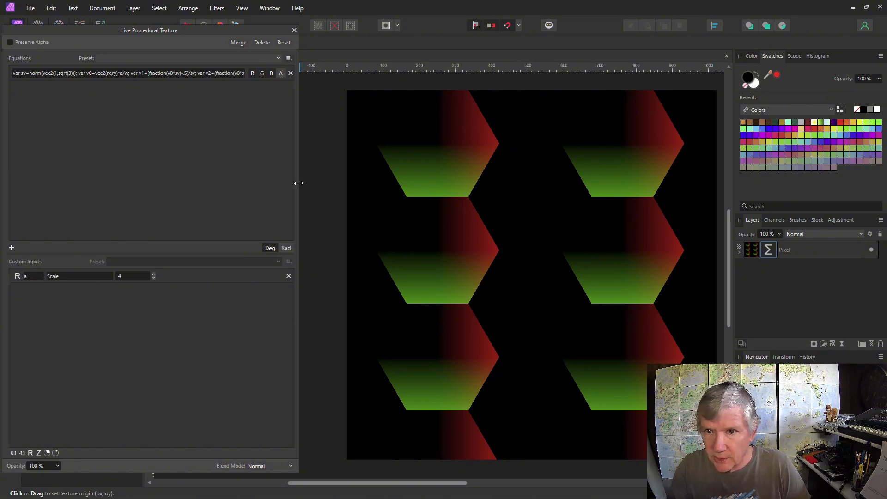
pyautogui.moveTo(299, 183); pyautogui.dragTo(605, 183)
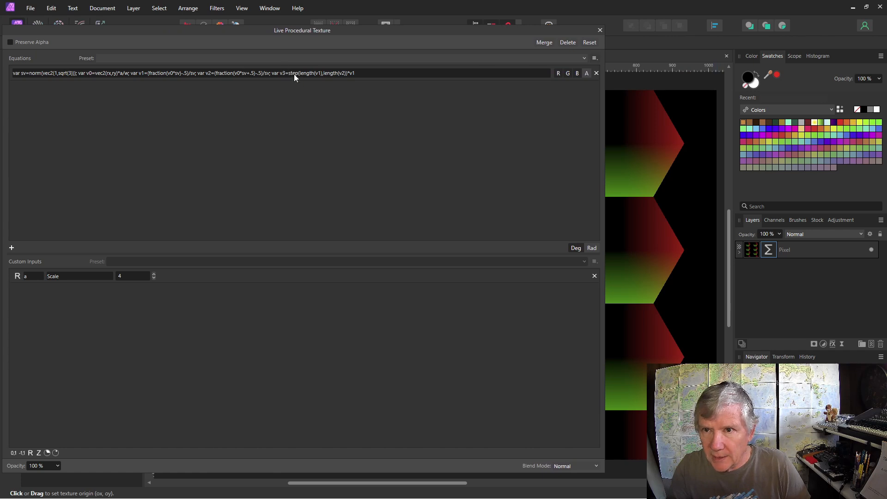
pyautogui.click(358, 75)
pyautogui.click(359, 75)
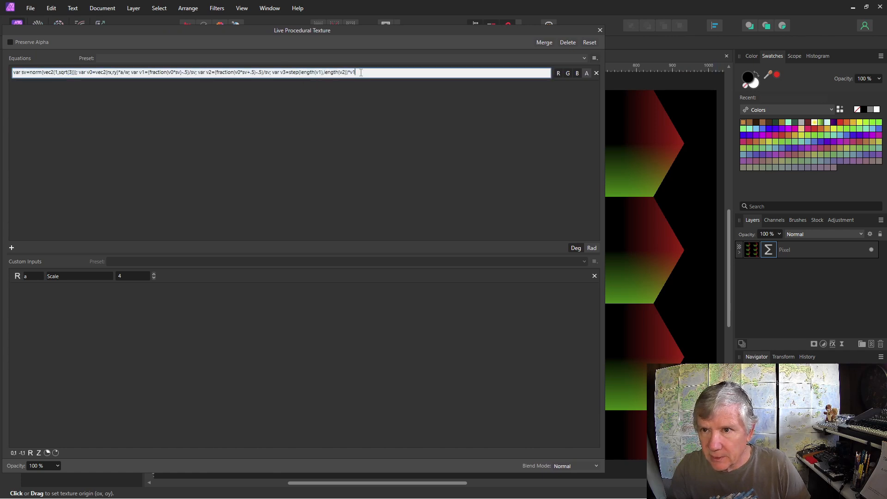
pyautogui.write('+')
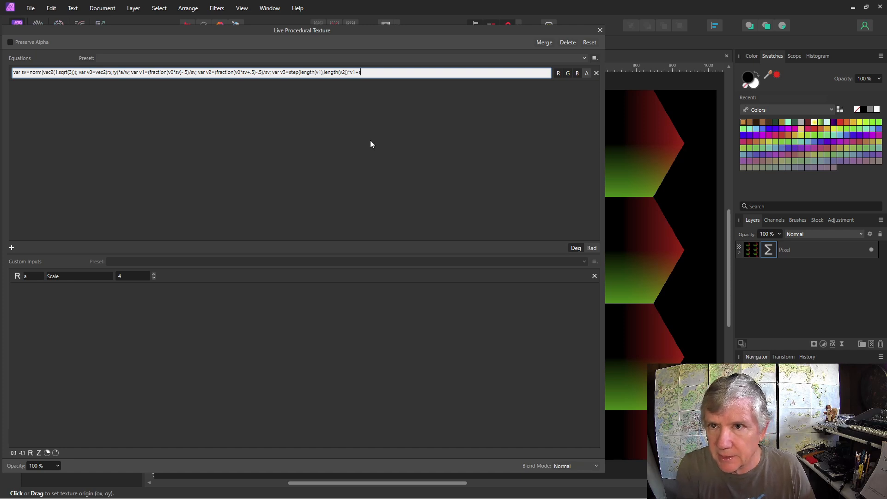
pyautogui.write('step(length')
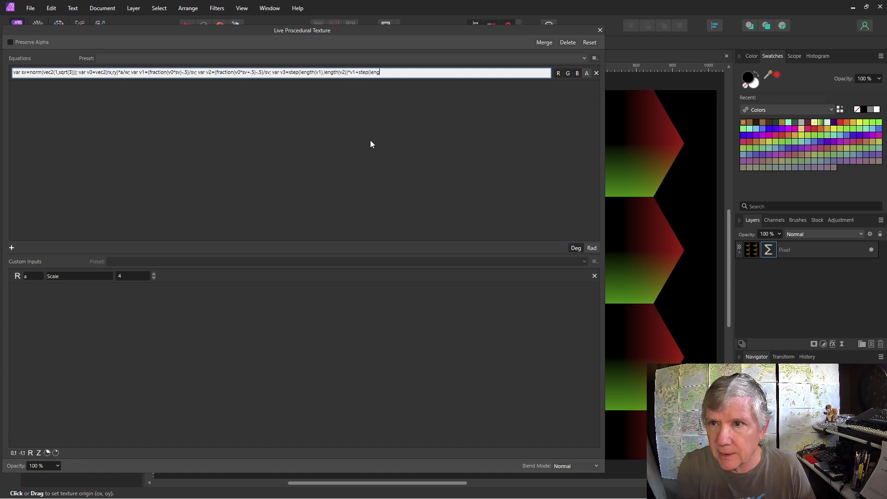
pyautogui.write('(v2),')
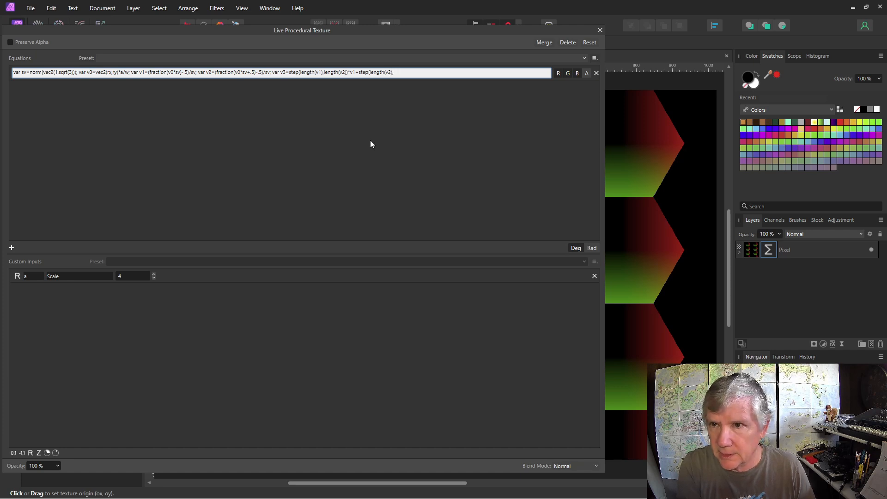
pyautogui.write('length')
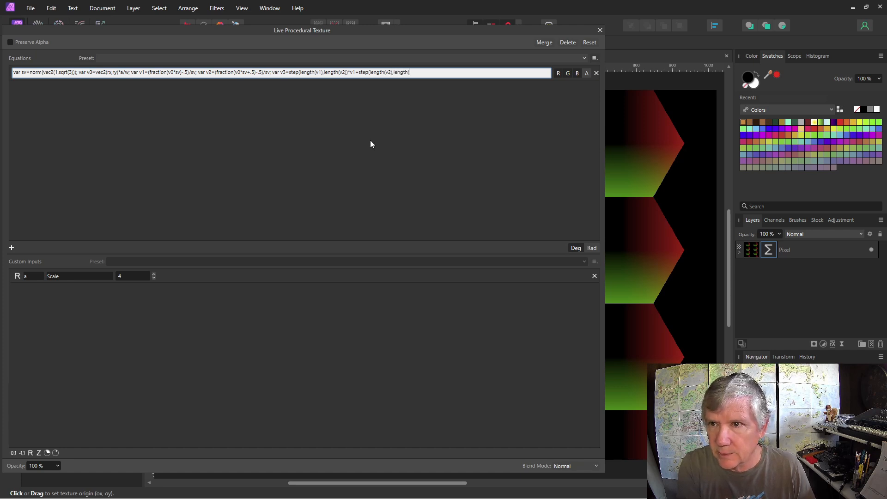
pyautogui.write('(v1')
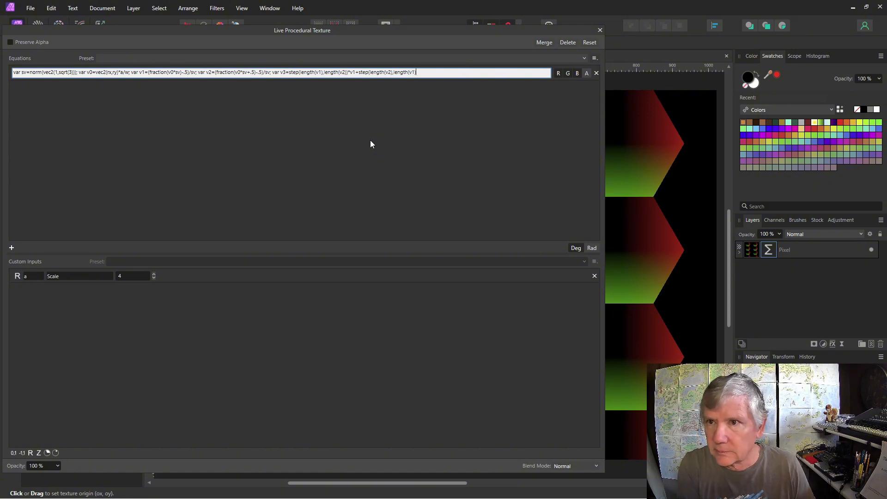
pyautogui.write('))')
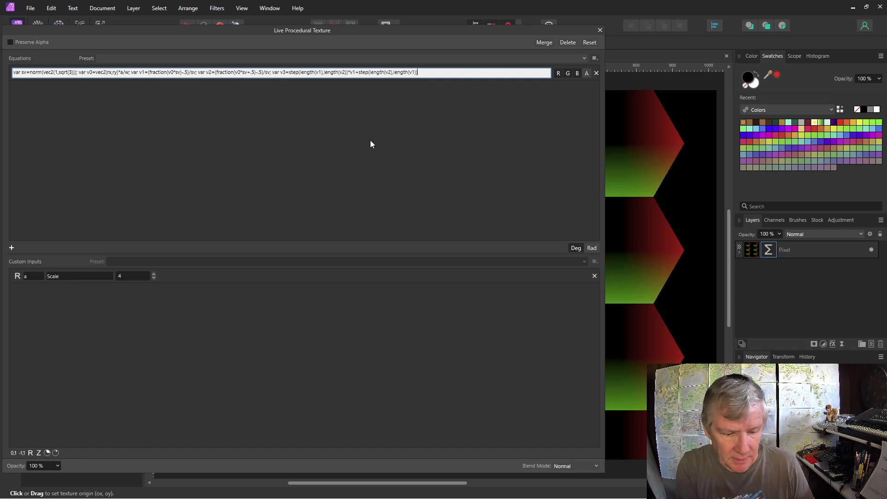
pyautogui.write('*v2')
pyautogui.press('Return')
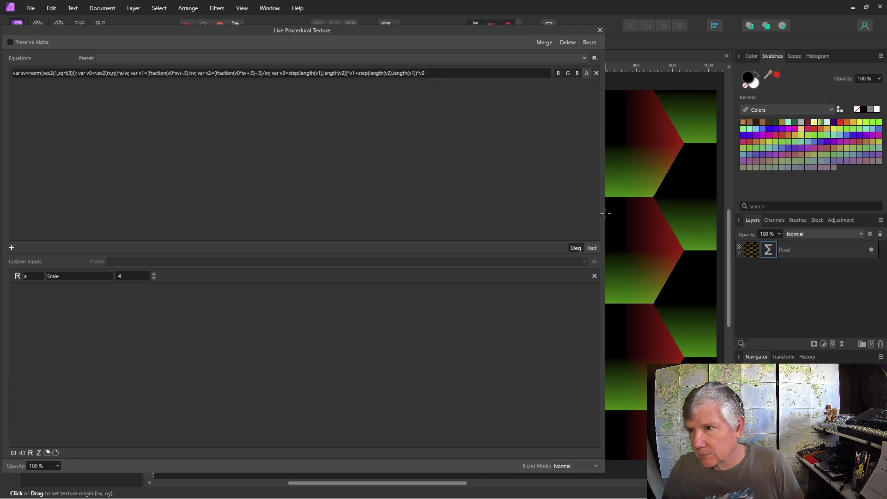
# Narrow the dialog to uncover the canvas and set the Scale input to 7
pyautogui.moveTo(604, 213); pyautogui.dragTo(188, 222)
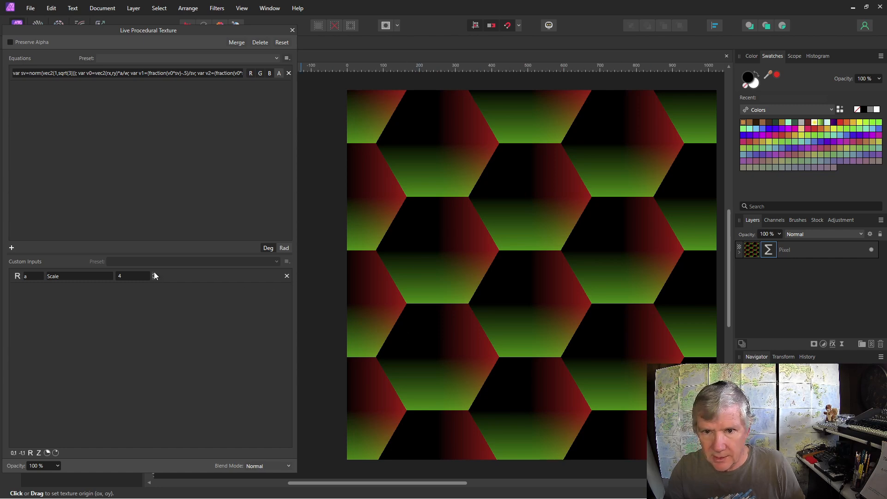
pyautogui.scroll(14, 152, 273)
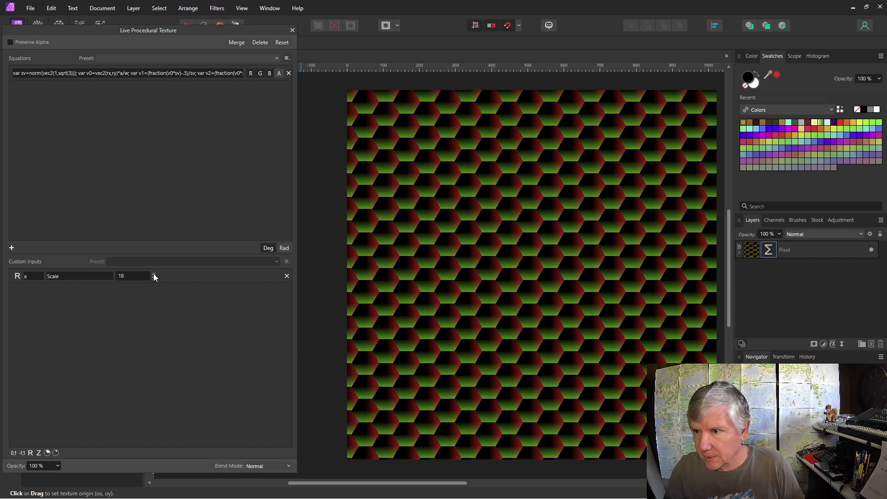
pyautogui.scroll(-11, 154, 278)
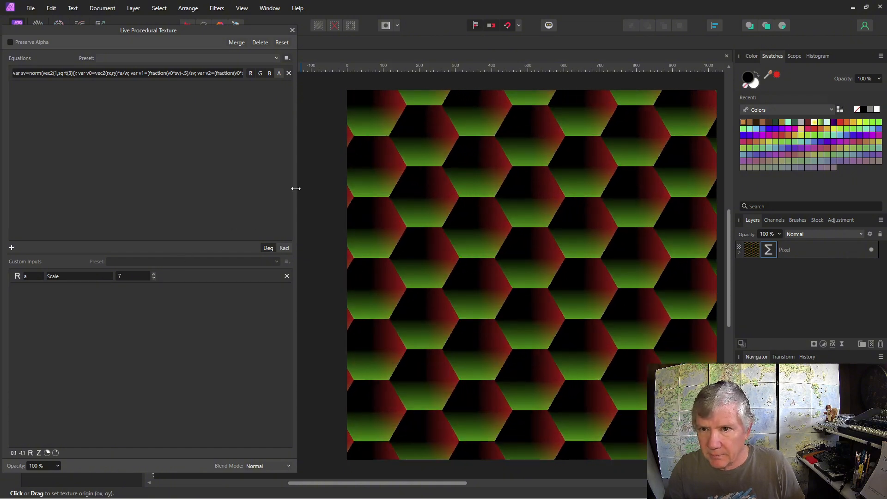
# Output length(v3) at the end of the equation, apply it, and narrow the dialog to uncover the canvas
pyautogui.moveTo(296, 188); pyautogui.dragTo(534, 185)
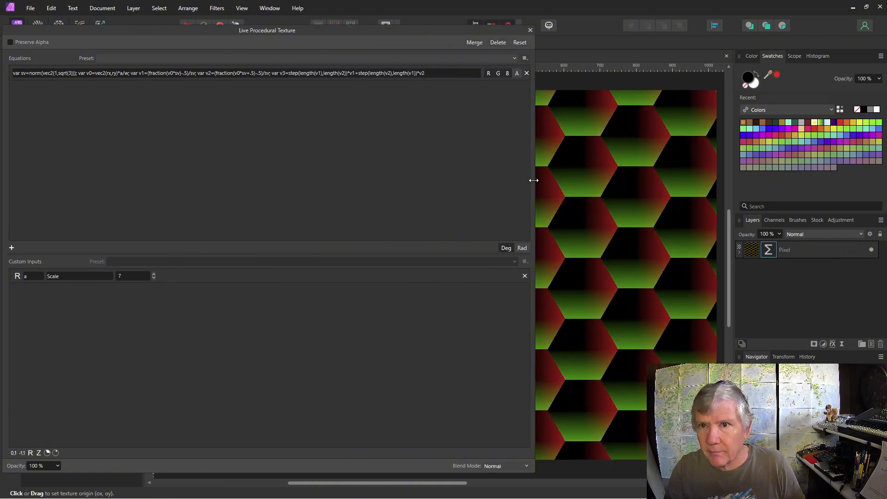
pyautogui.click(432, 73)
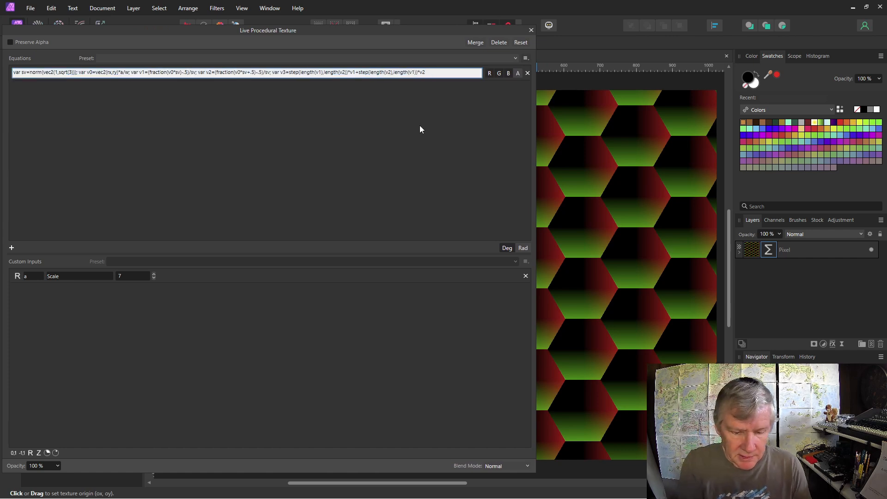
pyautogui.write(';')
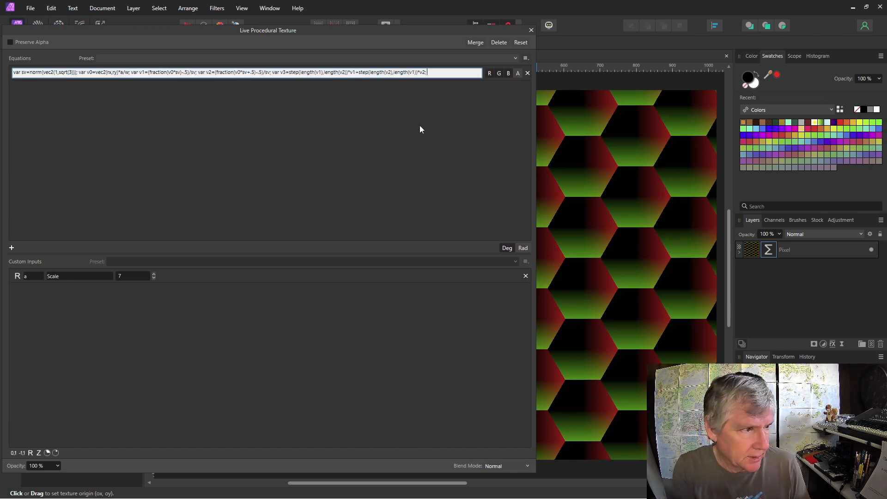
pyautogui.write(' length')
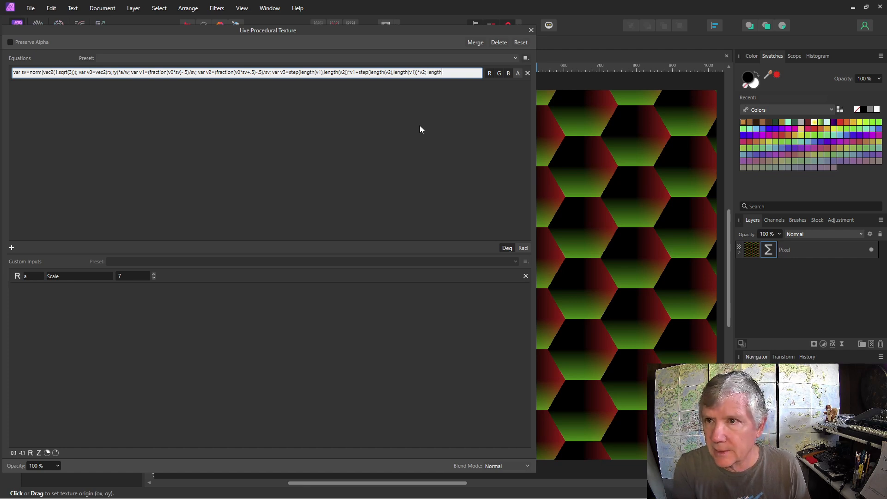
pyautogui.write('(v')
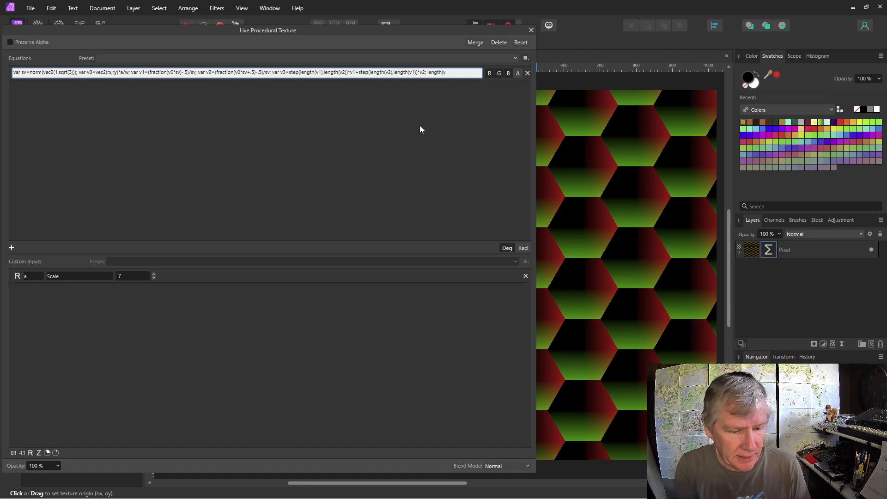
pyautogui.write('3)')
pyautogui.press('Return')
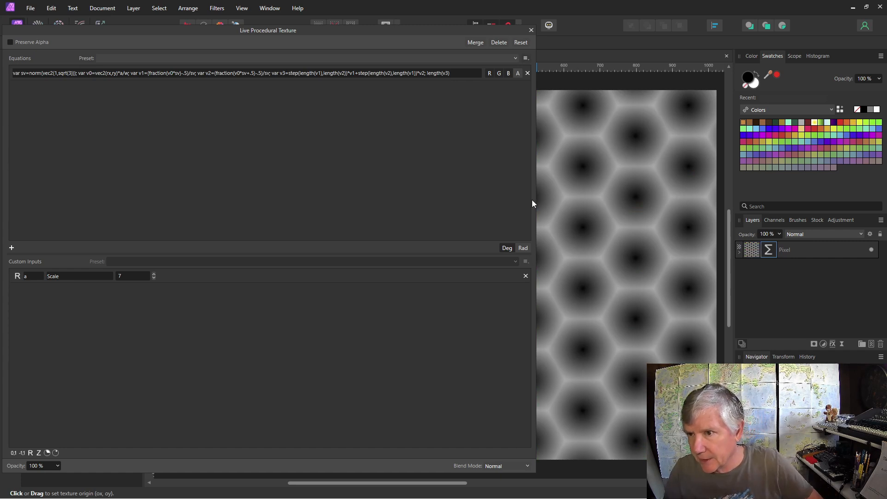
pyautogui.moveTo(535, 199); pyautogui.dragTo(332, 200)
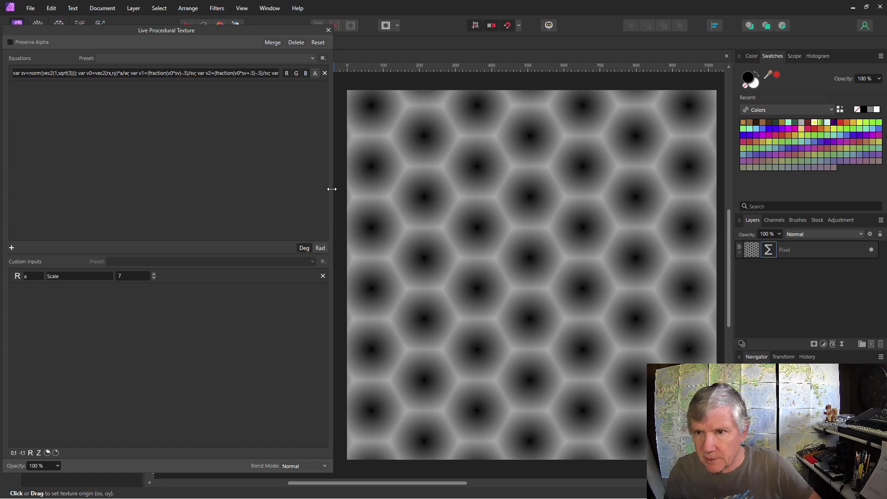
# Wrap the final length(v3) in a smoothstep function so it reads smoothstep(e,e+s,length(v3)), and apply the equation
pyautogui.click(853, 7)
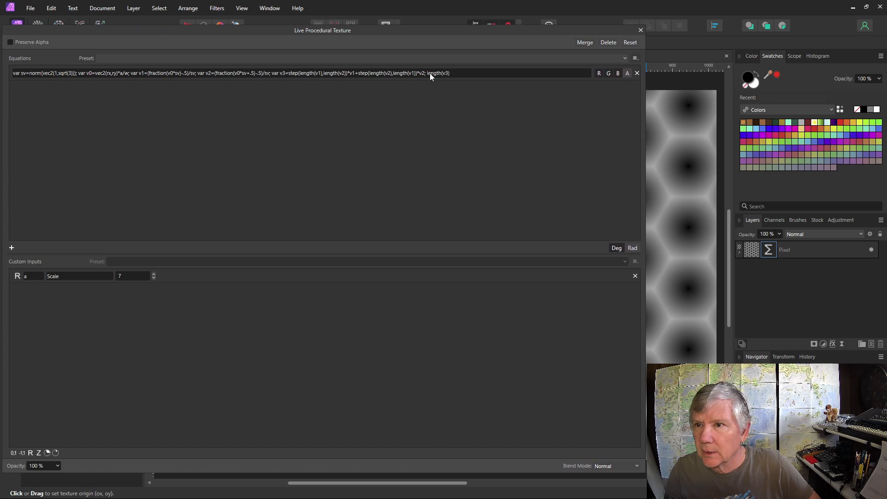
pyautogui.tripleClick(430, 73)
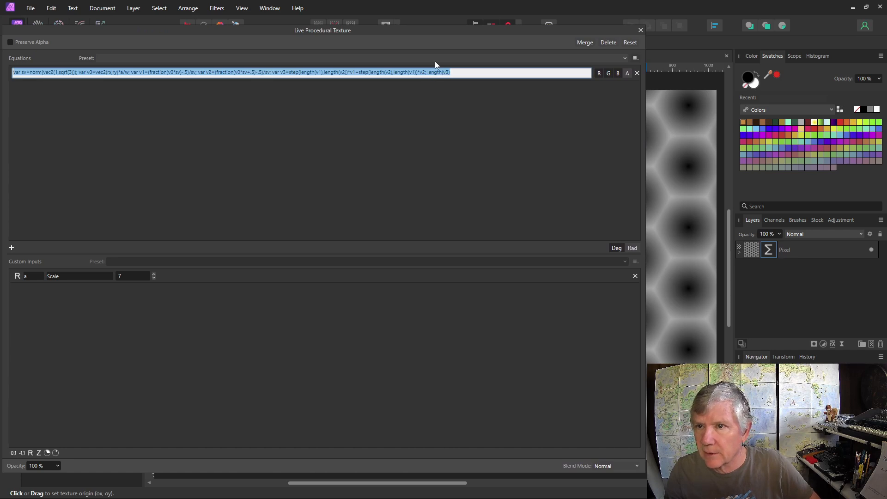
pyautogui.click(429, 72)
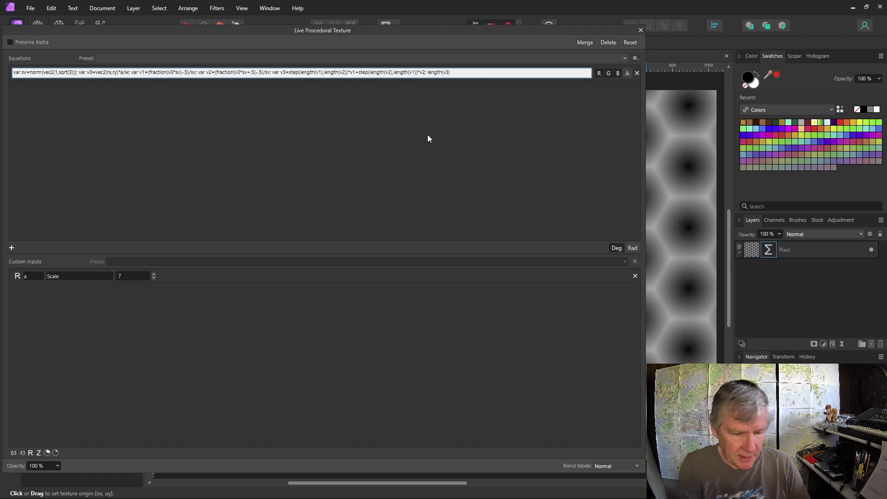
pyautogui.write('smooths')
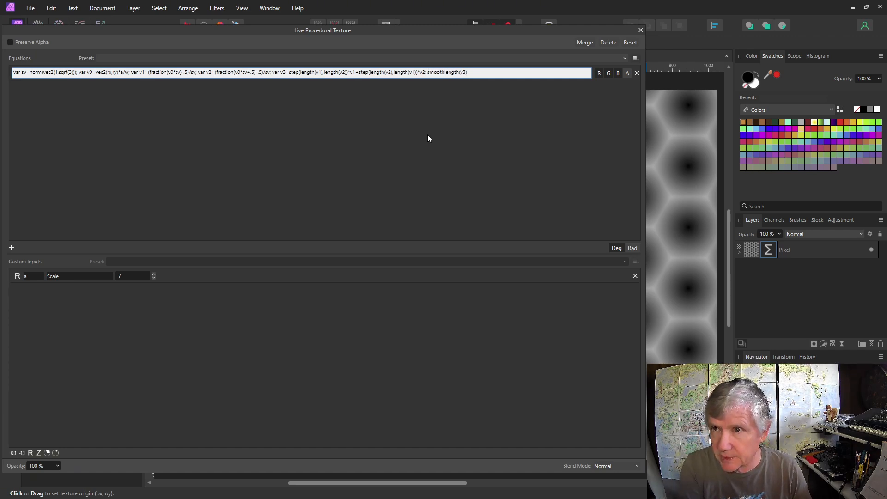
pyautogui.write('tep')
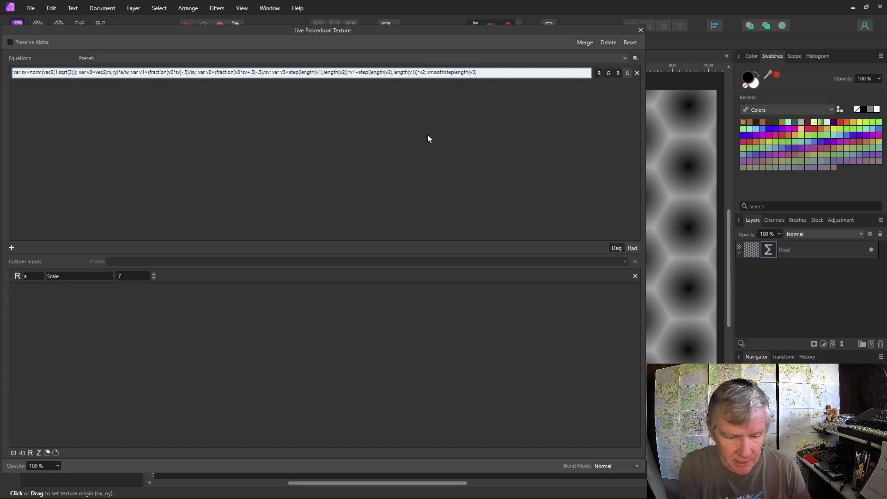
pyautogui.write('(')
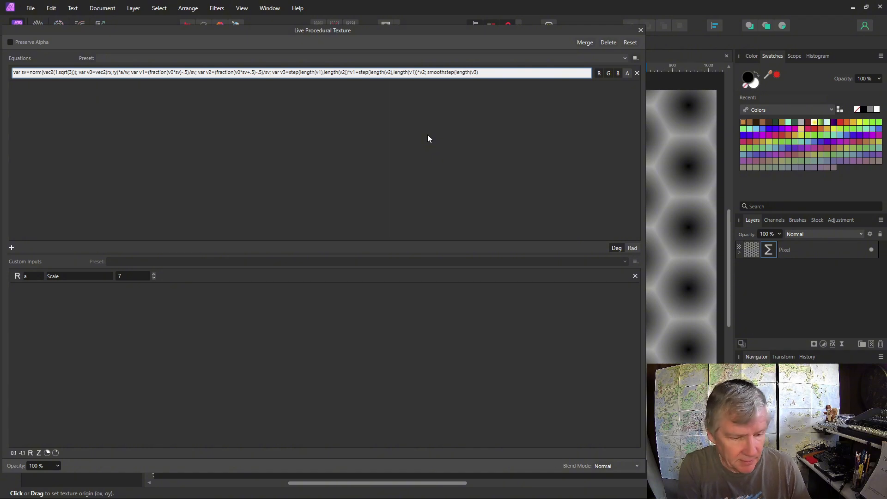
pyautogui.write('e,')
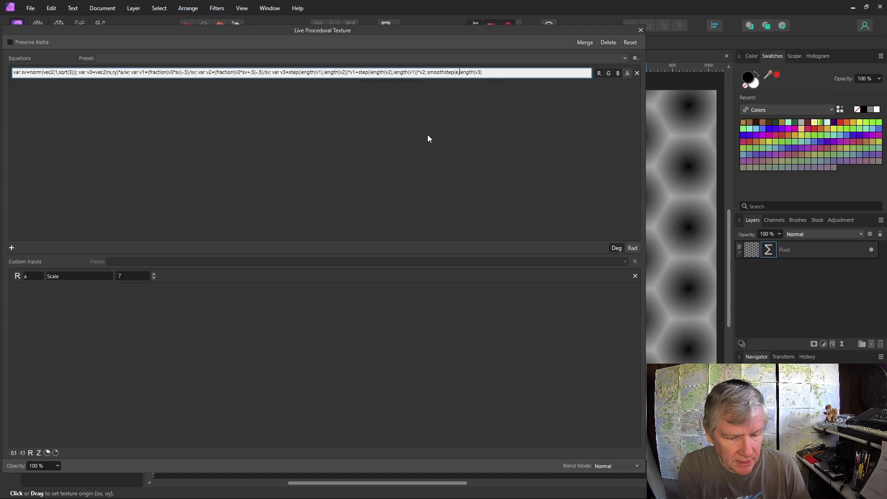
pyautogui.write('e+s,')
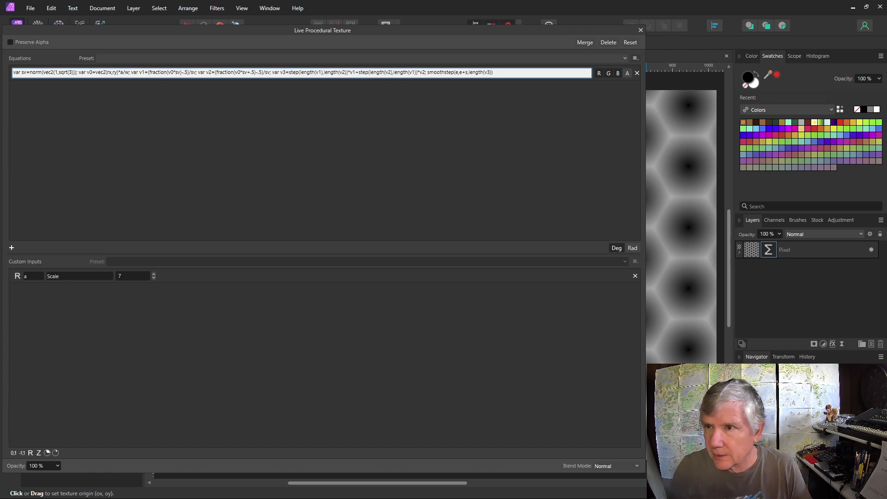
pyautogui.click(287, 157)
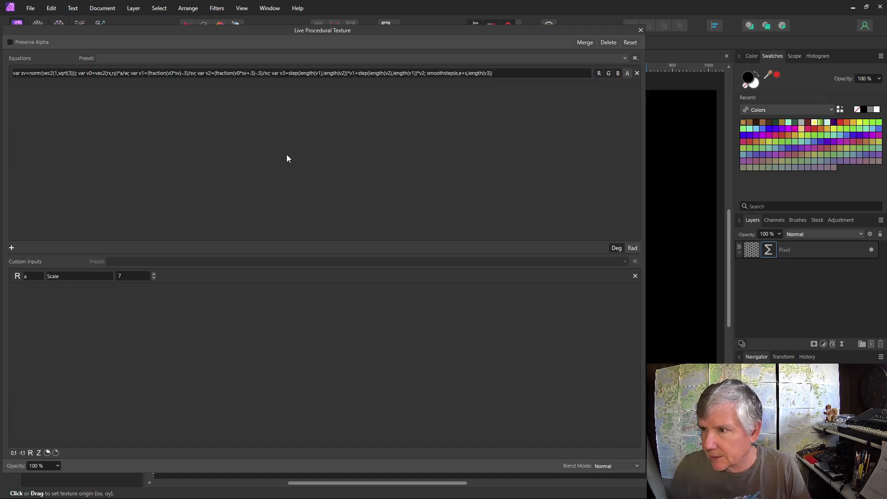
# Add two custom inputs with a 0 to 1 range and set their variable names to e and s
pyautogui.click(13, 452)
pyautogui.click(13, 453)
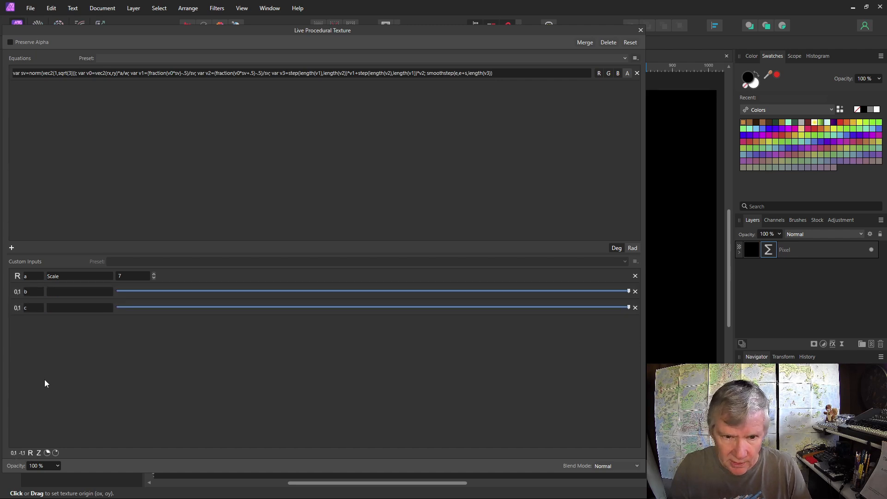
pyautogui.click(37, 292)
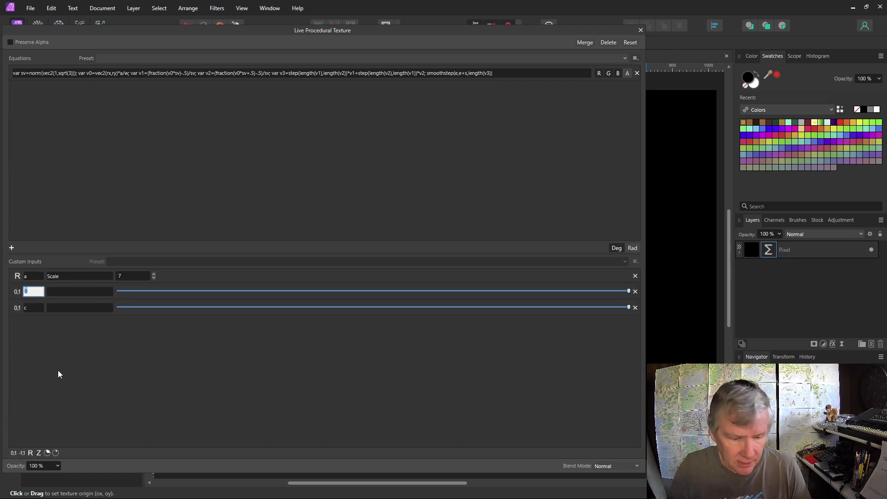
pyautogui.write('e')
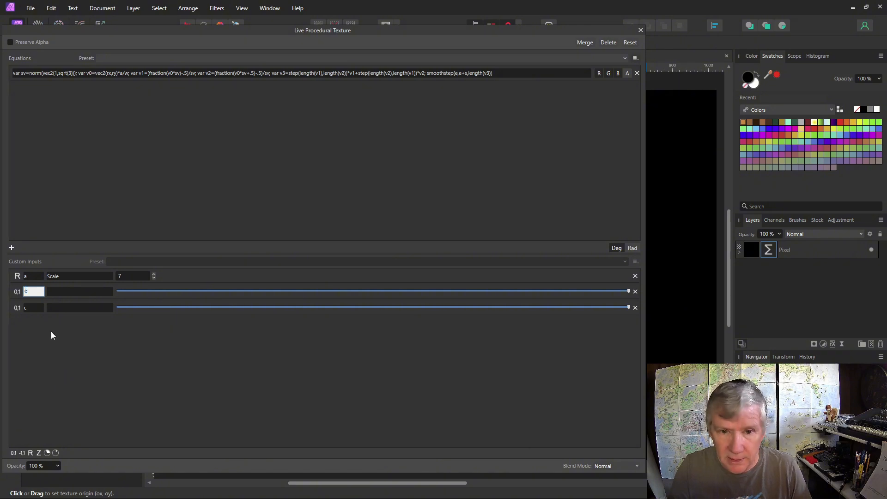
pyautogui.click(39, 310)
pyautogui.write('s')
# Label the e input Edge and the s input Smooth in the custom inputs
pyautogui.click(61, 291)
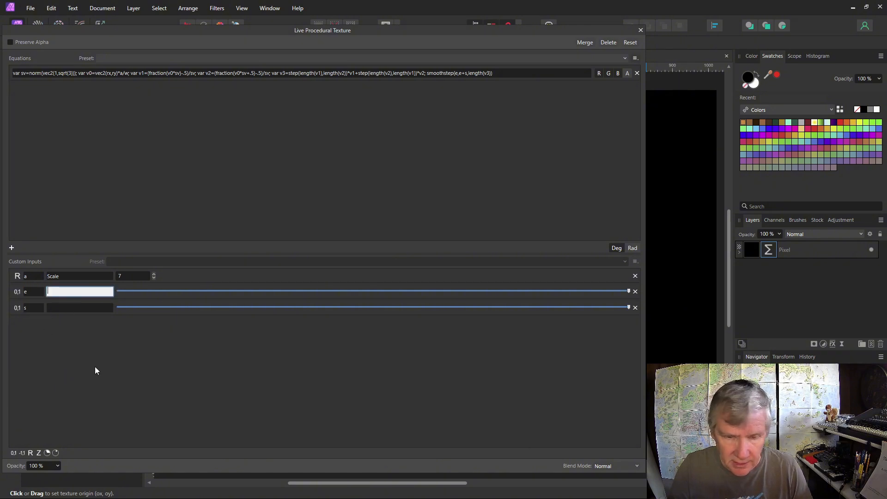
pyautogui.write('Edge')
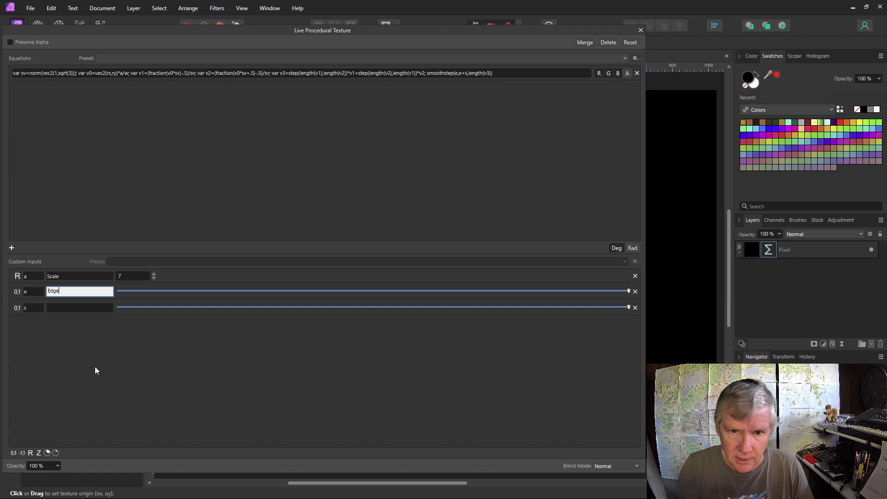
pyautogui.click(61, 308)
pyautogui.write('S')
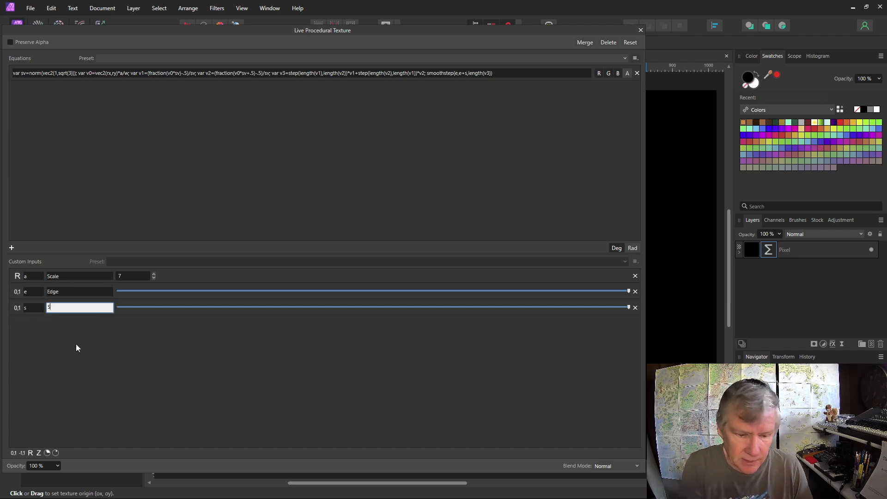
pyautogui.write('mooth')
pyautogui.press('Return')
# Narrow the dialog to uncover the canvas, set Edge just under halfway and Smooth near its minimum, and raise Scale to 62
pyautogui.moveTo(628, 291); pyautogui.dragTo(117, 291)
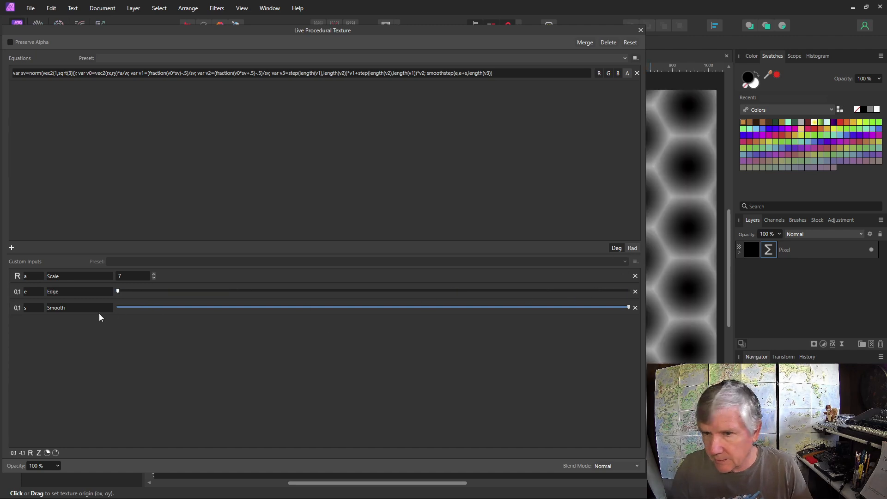
pyautogui.moveTo(644, 315); pyautogui.dragTo(209, 307)
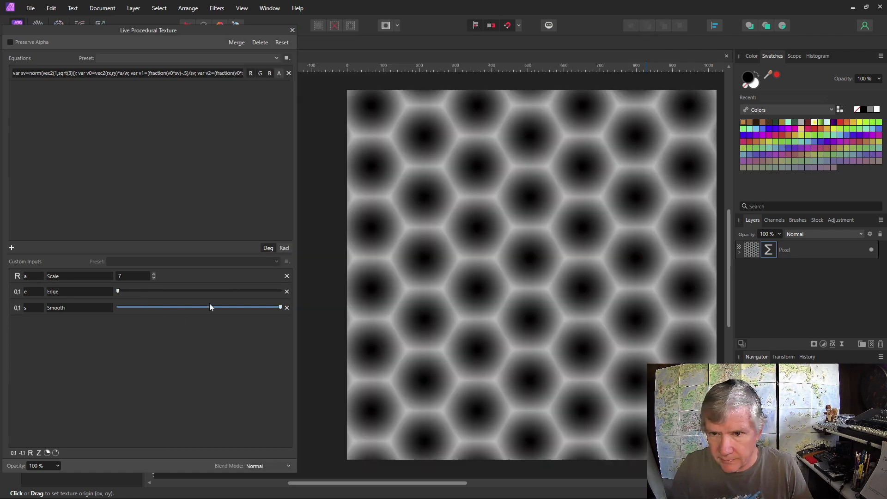
pyautogui.moveTo(279, 307); pyautogui.dragTo(181, 291)
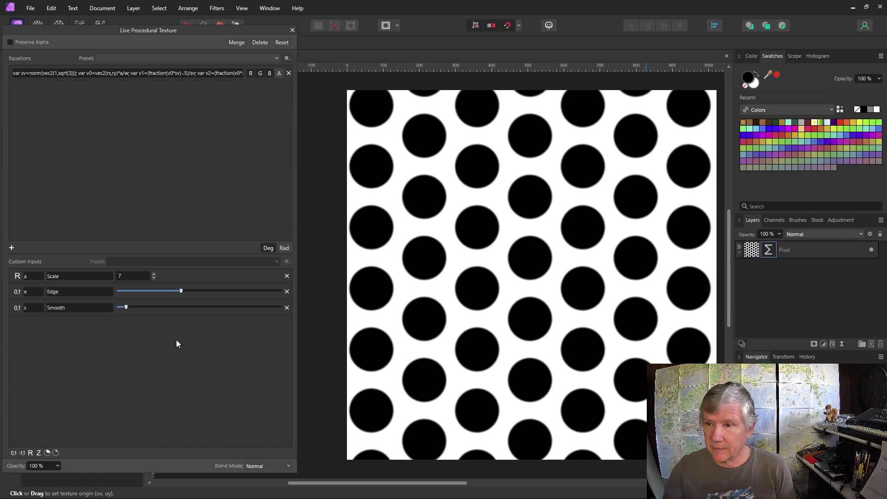
pyautogui.click(154, 274)
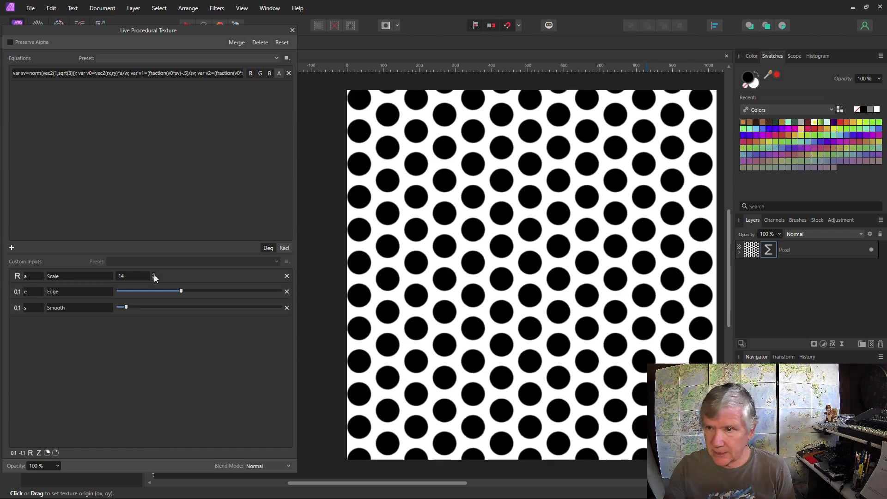
pyautogui.moveTo(153, 275); pyautogui.dragTo(153, 274)
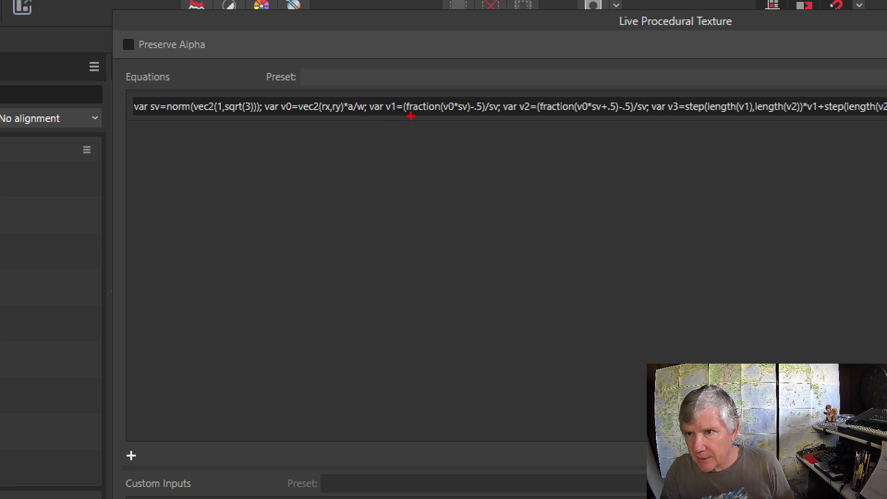
pyautogui.moveTo(410, 115); pyautogui.dragTo(470, 116)
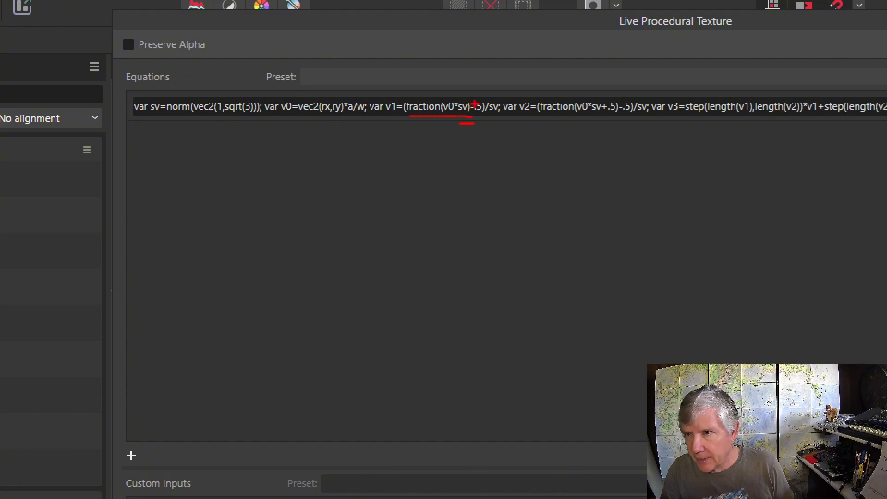
pyautogui.moveTo(489, 118); pyautogui.dragTo(504, 116)
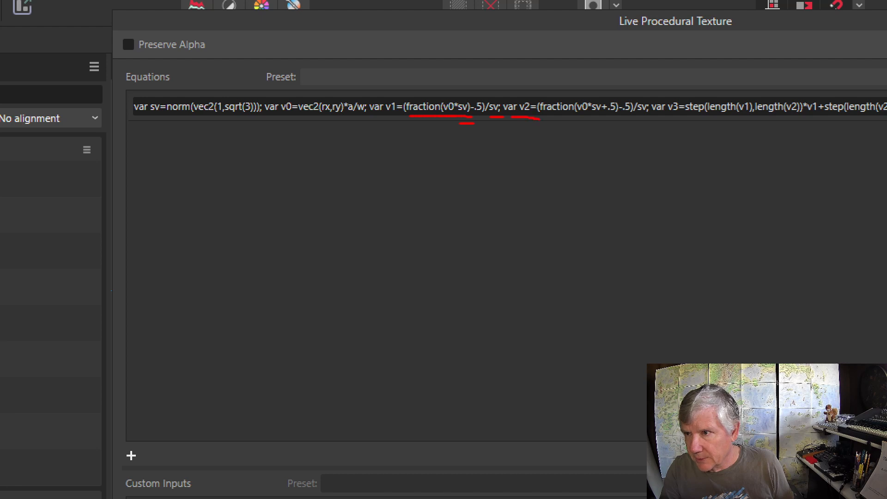
pyautogui.moveTo(511, 117); pyautogui.dragTo(605, 122)
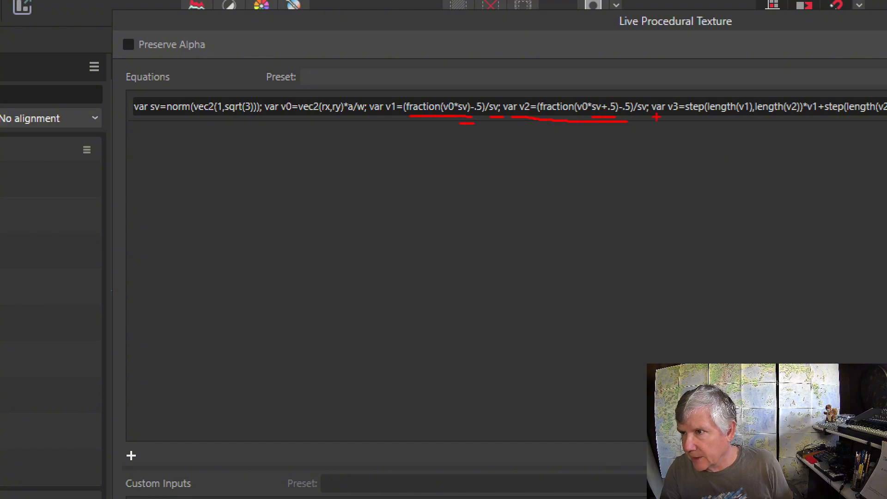
pyautogui.moveTo(657, 118); pyautogui.dragTo(820, 117)
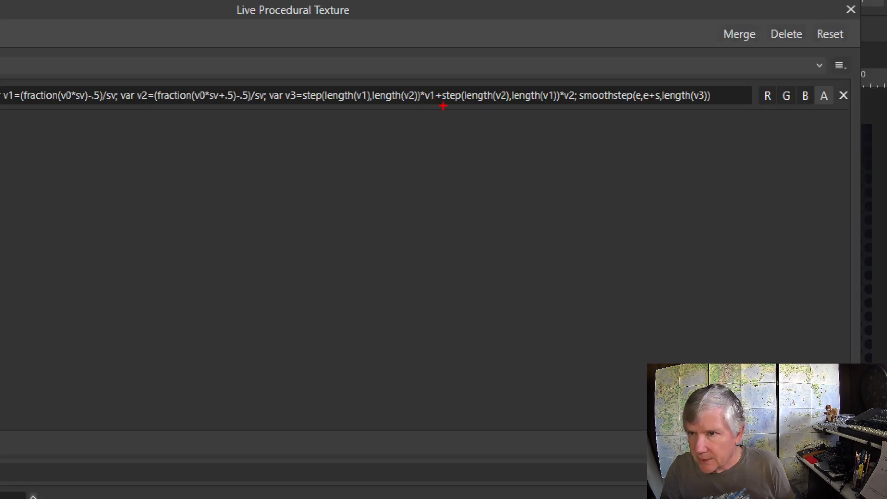
pyautogui.moveTo(437, 105); pyautogui.dragTo(557, 105)
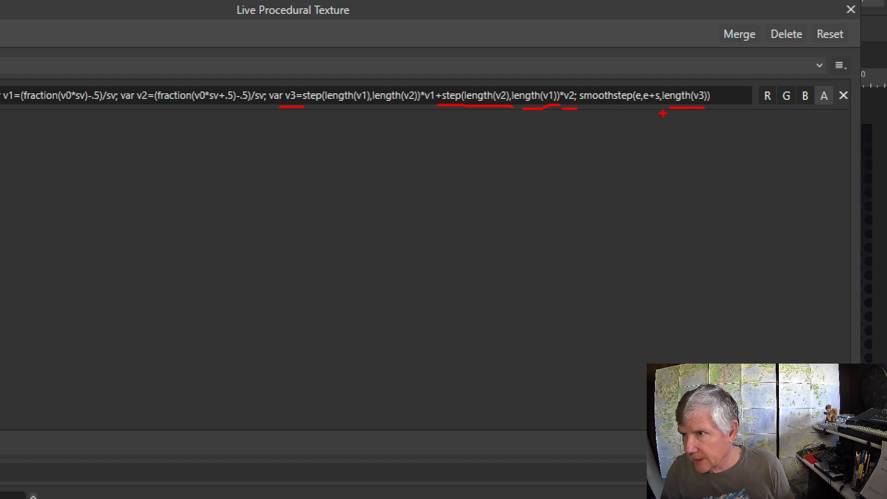
pyautogui.moveTo(589, 108); pyautogui.dragTo(654, 109)
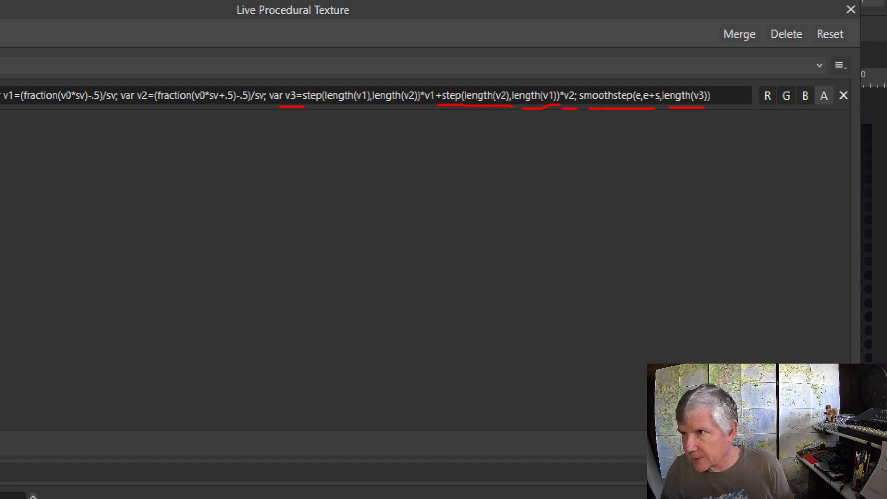
pyautogui.press('Escape')
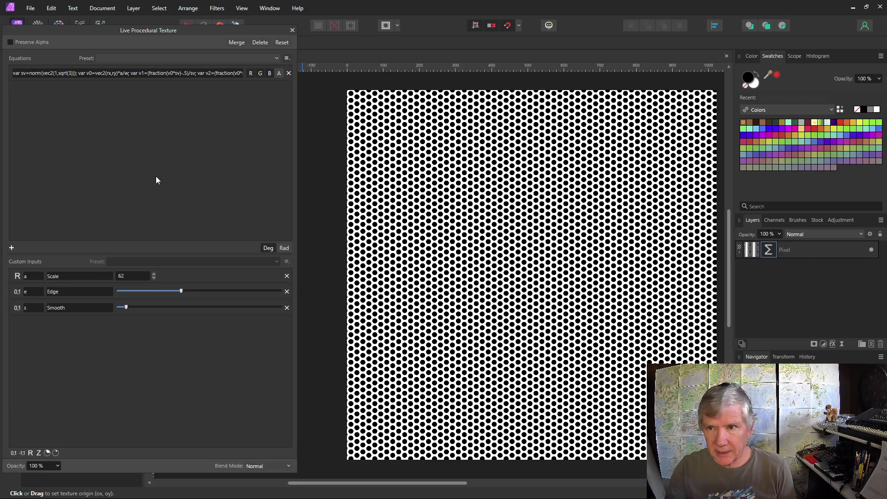
# Close the filter dialog, add a second live Procedural Texture filter to the Pixel layer, and create an equation that outputs to red, green and blue
pyautogui.click(292, 30)
pyautogui.click(790, 249)
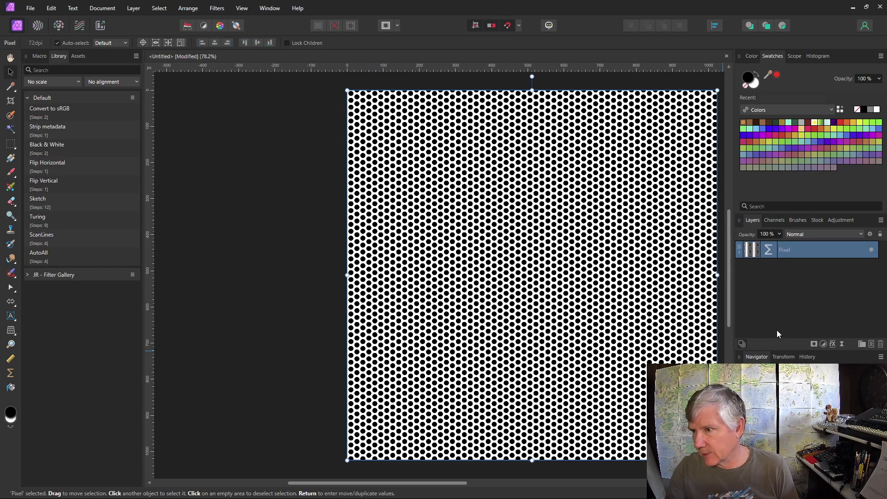
pyautogui.click(841, 343)
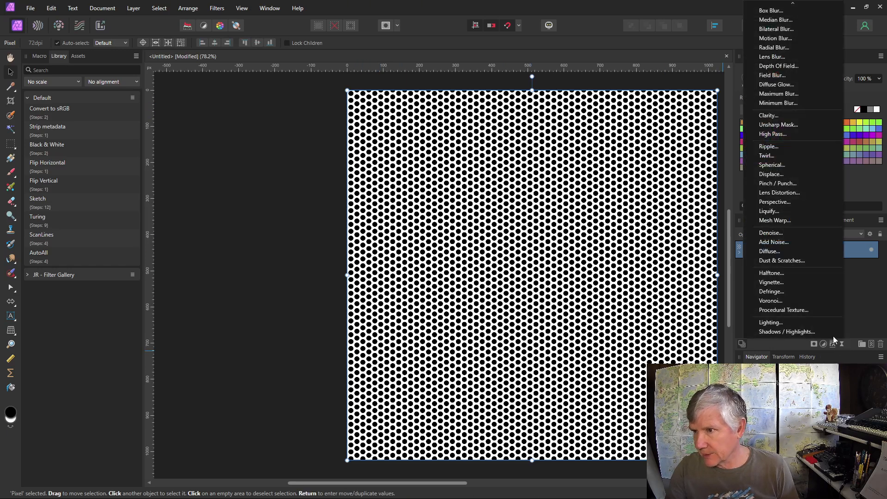
pyautogui.click(802, 309)
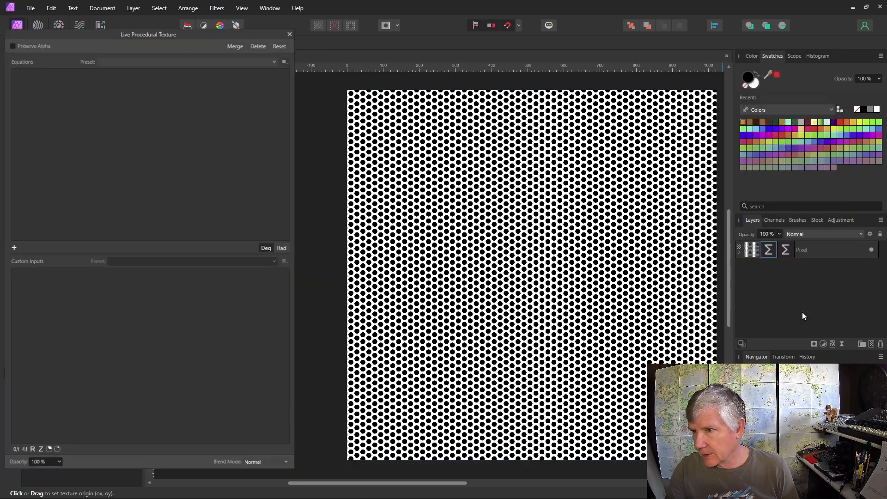
pyautogui.click(12, 247)
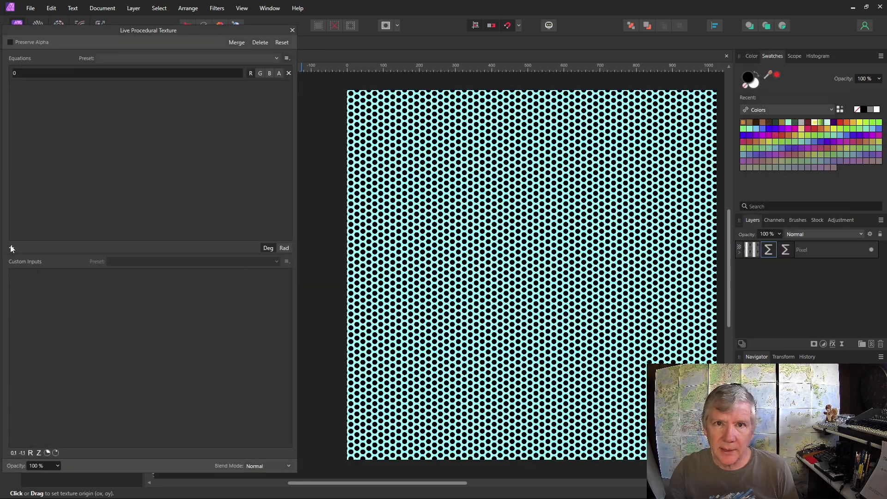
pyautogui.click(261, 73)
pyautogui.click(268, 73)
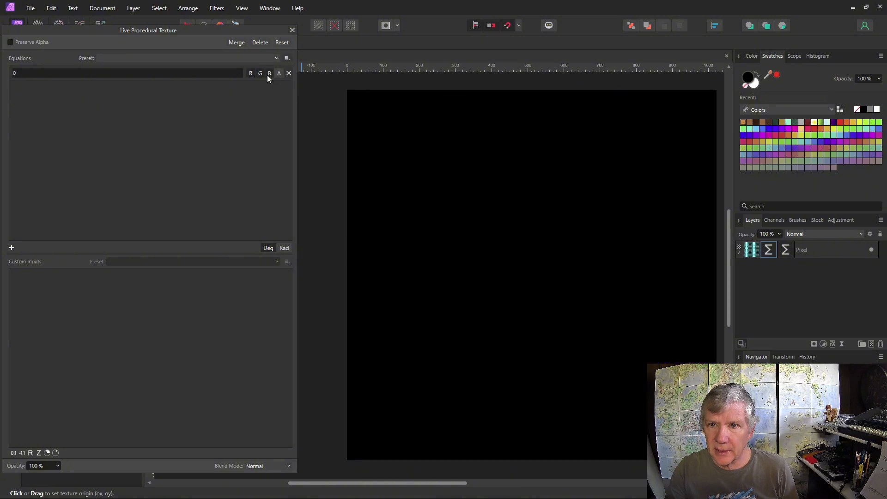
# Enter the equation var v=vec2(rx,ry)*a/w in the new filter
pyautogui.click(55, 74)
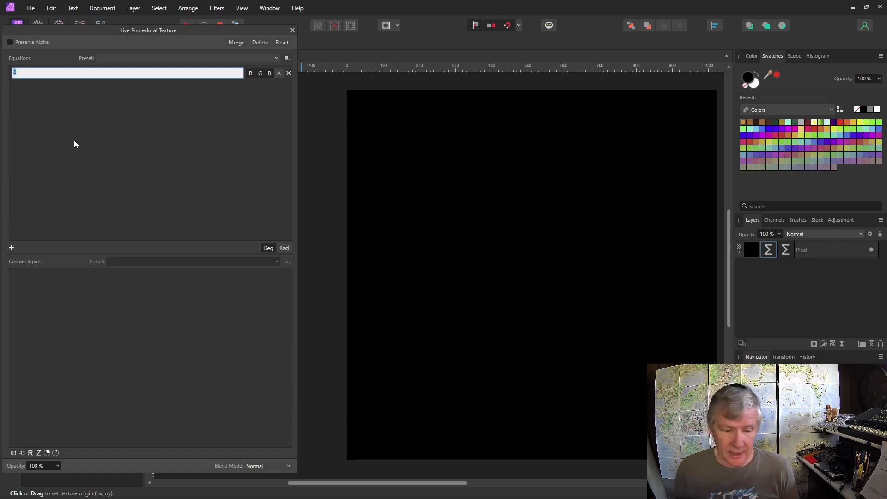
pyautogui.write('var')
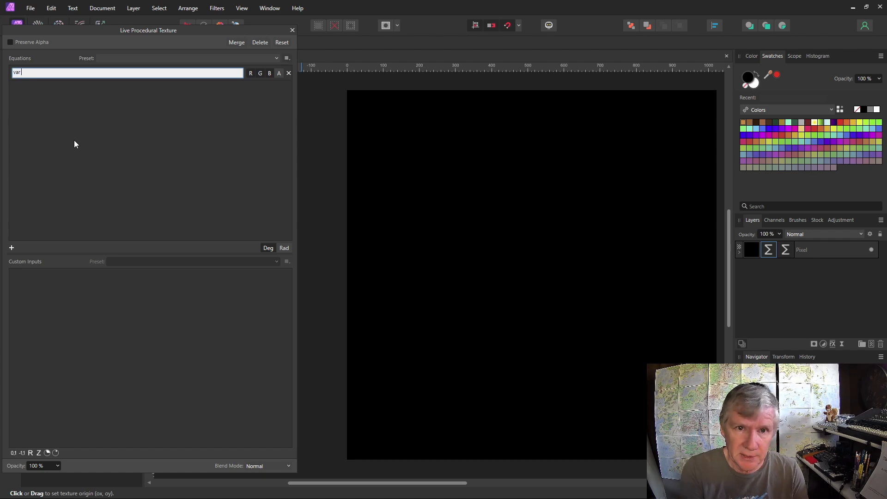
pyautogui.write(' v=')
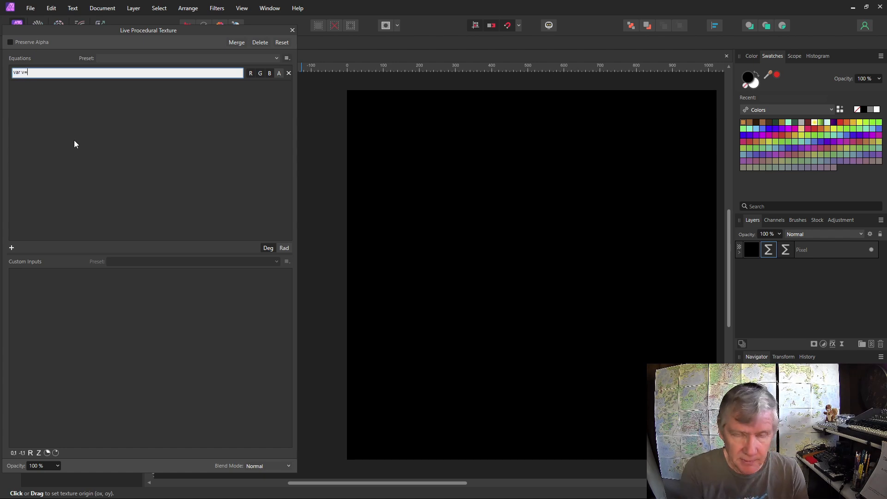
pyautogui.write('vec2(rx,ry')
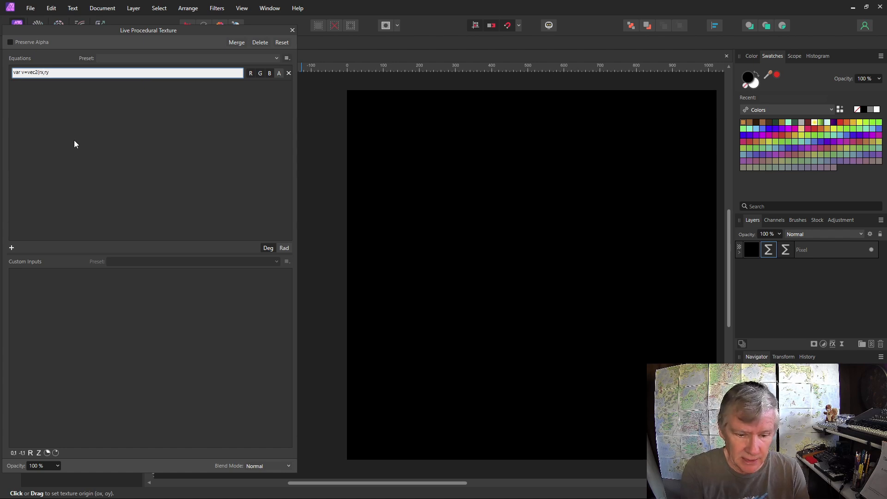
pyautogui.write(')')
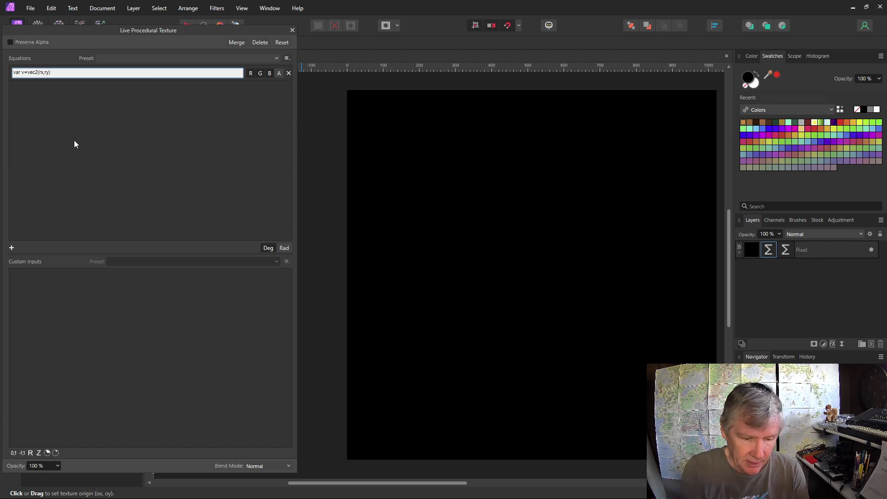
pyautogui.write('*a/w')
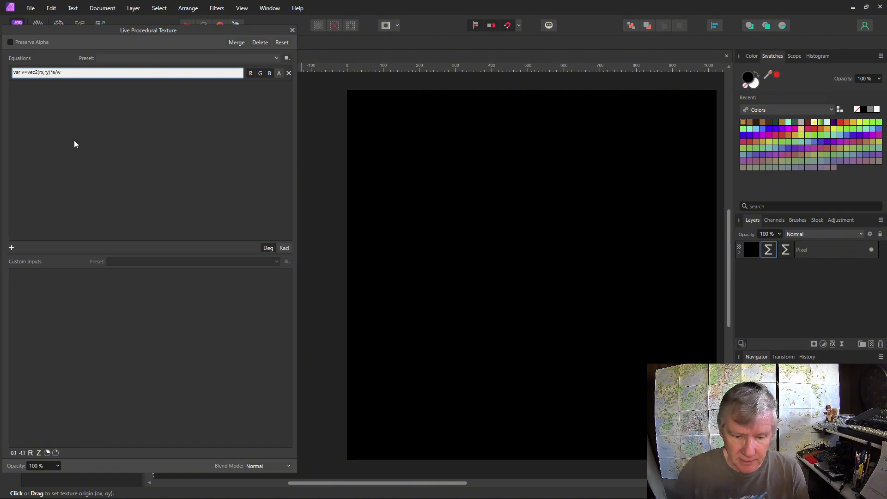
# Add a real-number custom input a, set its value to 1, and label it Scale
pyautogui.click(30, 453)
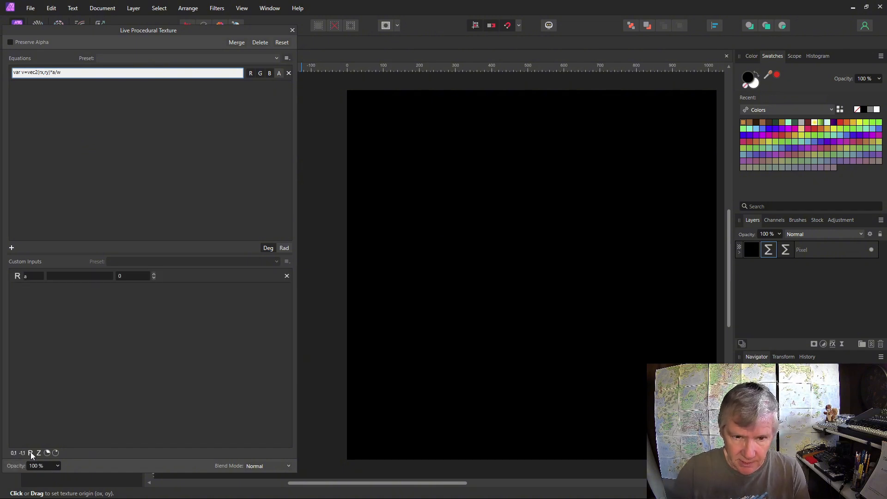
pyautogui.click(153, 274)
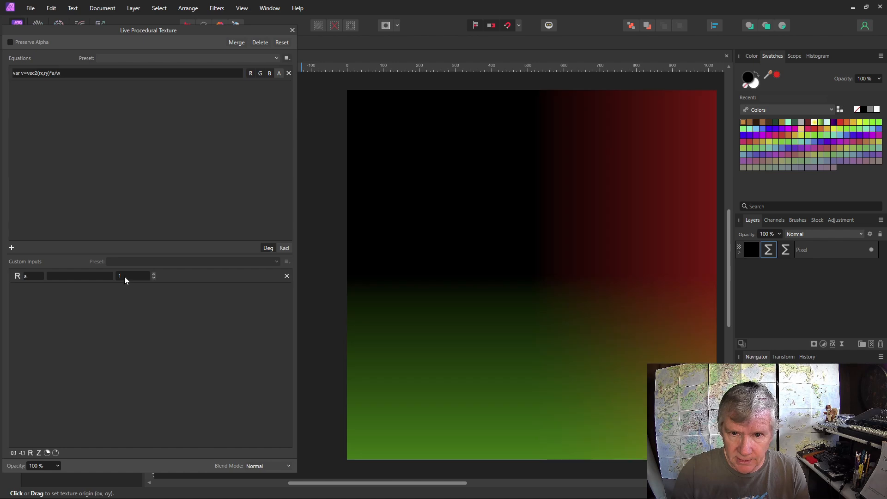
pyautogui.click(67, 276)
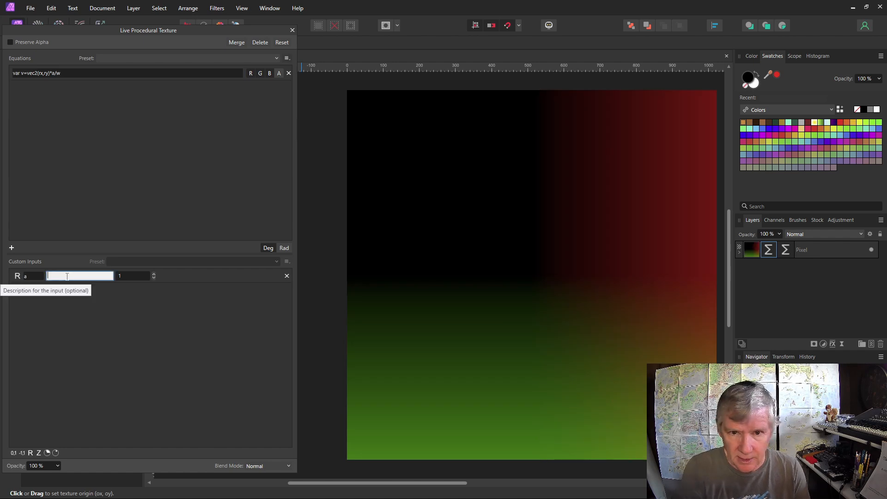
pyautogui.write('Scale')
pyautogui.press('Return')
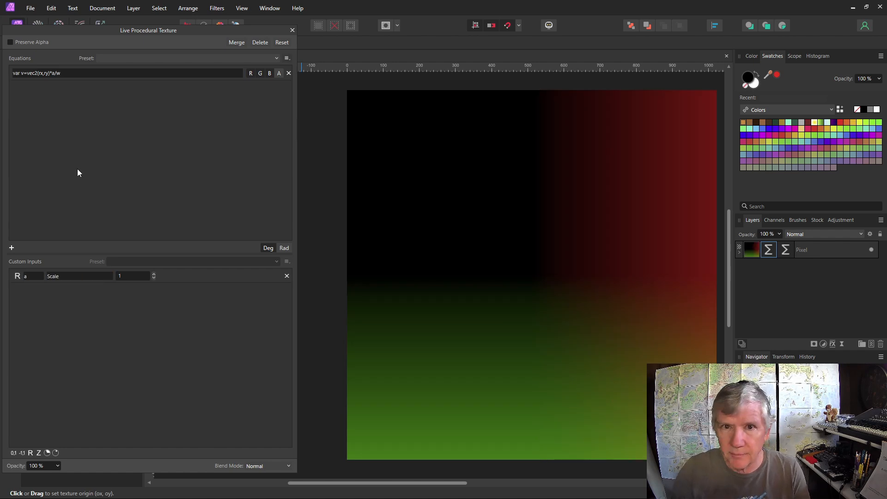
# Append ; length(v) to the equation so it outputs the vector's length, and apply it
pyautogui.click(67, 72)
pyautogui.click(70, 72)
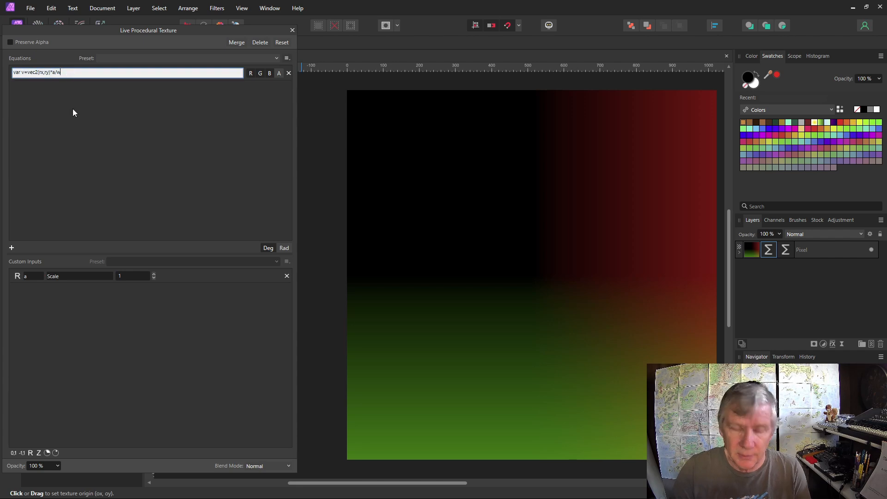
pyautogui.write('; leng')
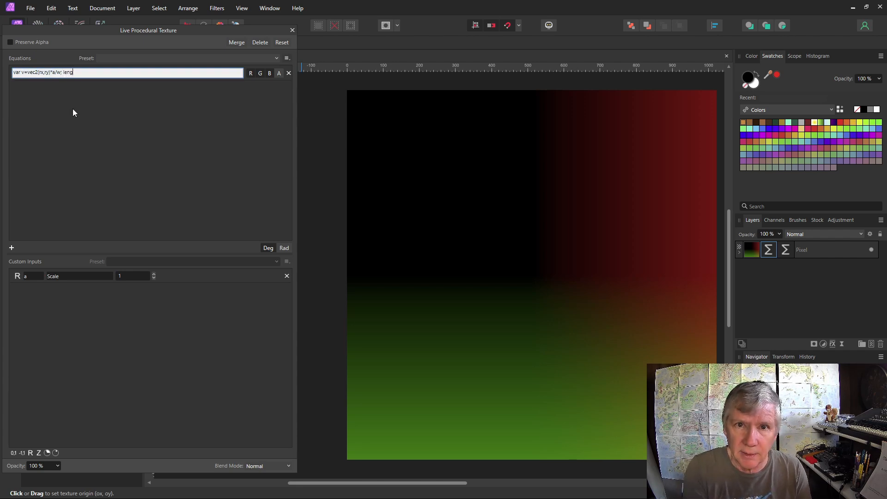
pyautogui.write('th(v')
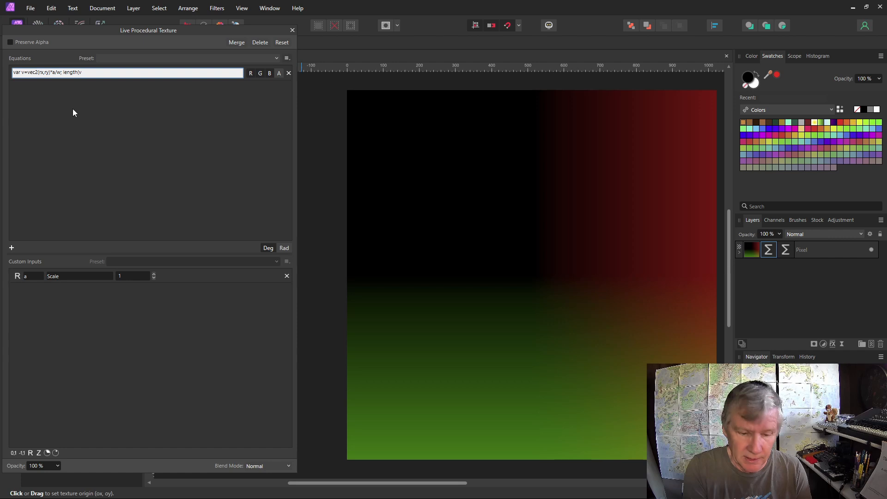
pyautogui.write(')')
pyautogui.press('Return')
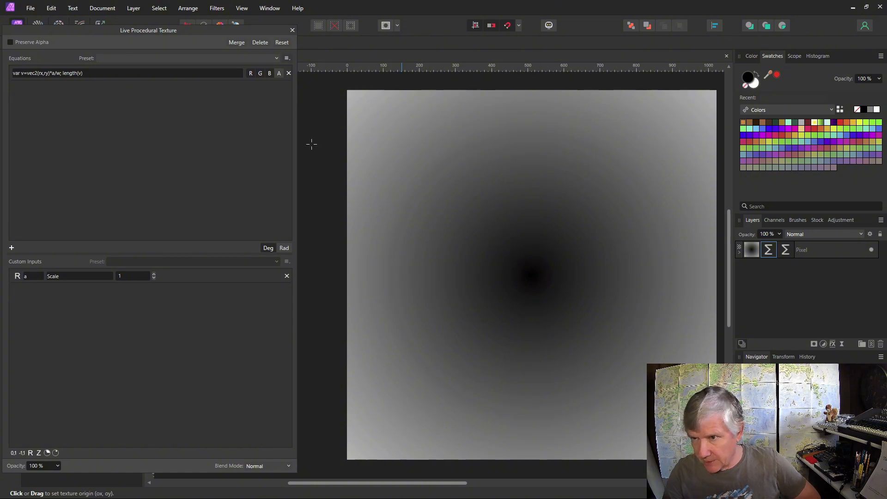
# Invert the radial gradient by changing the equation's output from length(v) to 1-length(v), and apply it
pyautogui.click(64, 73)
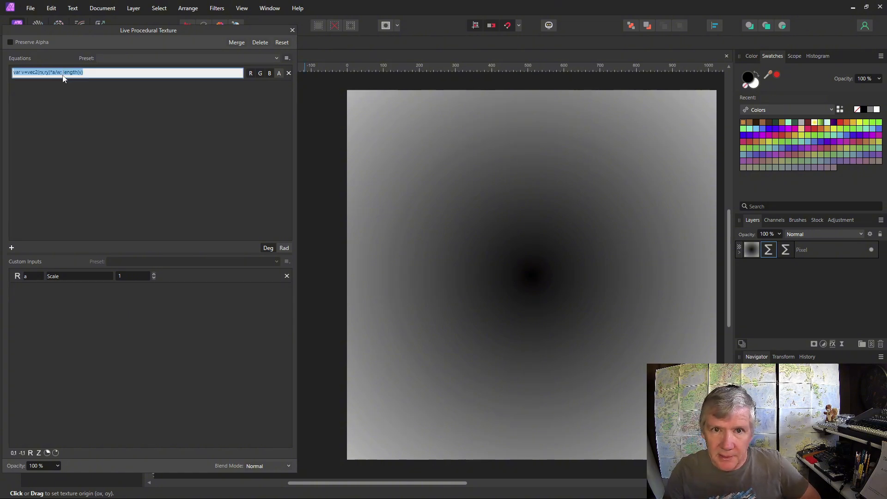
pyautogui.click(63, 74)
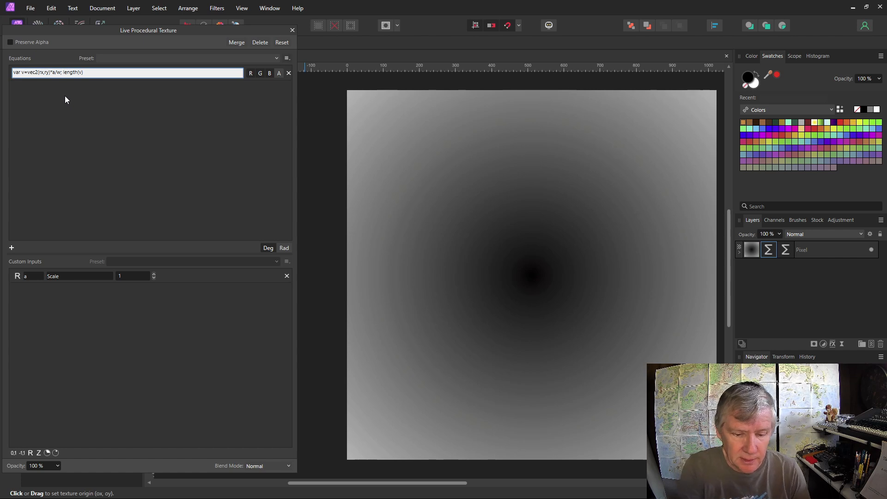
pyautogui.write('1-')
pyautogui.press('Return')
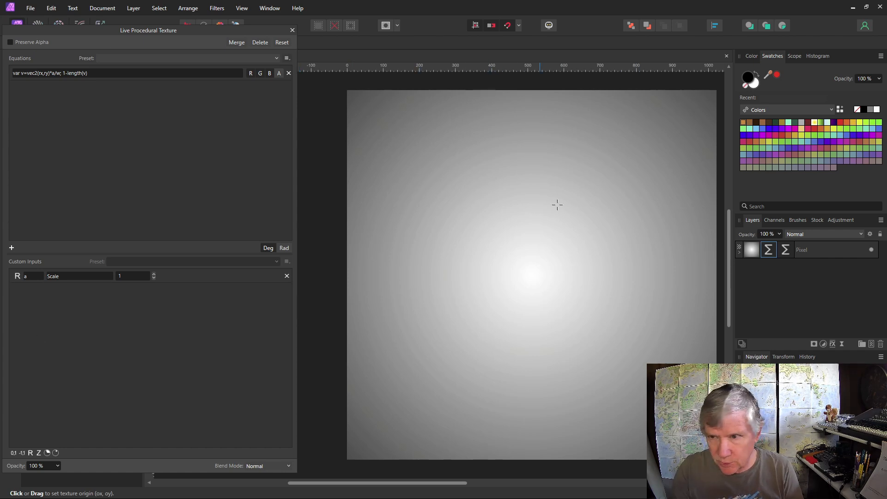
# Multiply v by vec2(b,c) inside the length function so the output reads 1-length(v*vec2(b,c))
pyautogui.click(87, 73)
pyautogui.click(87, 74)
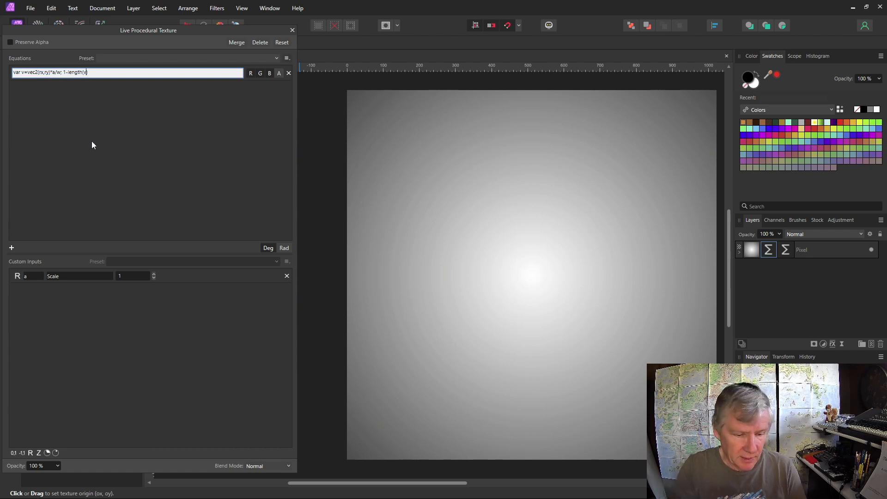
pyautogui.write('*')
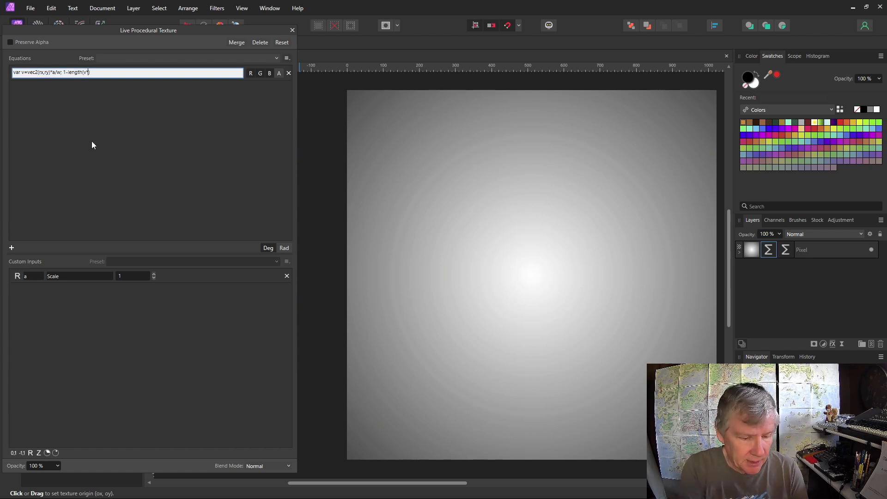
pyautogui.write('vec')
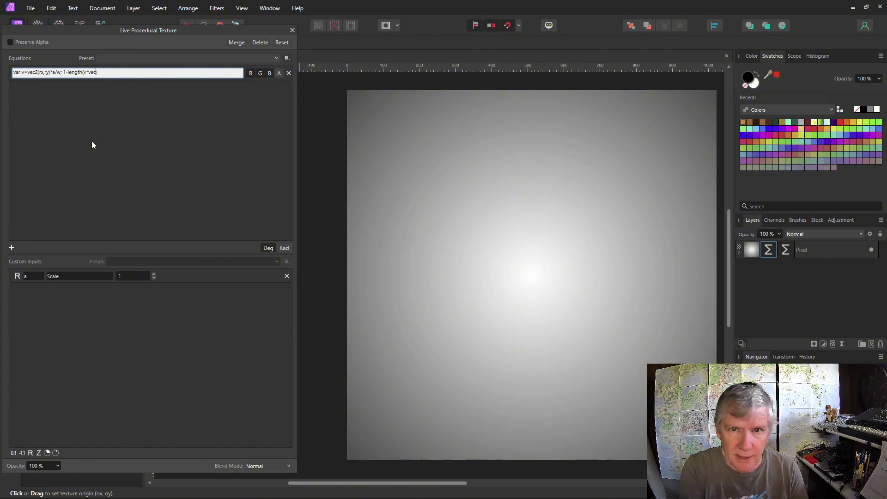
pyautogui.write('2(')
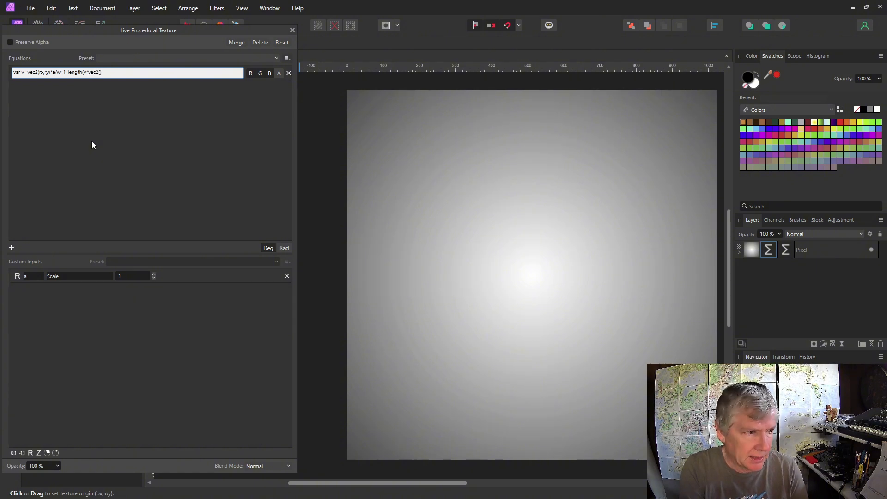
pyautogui.write('b,c')
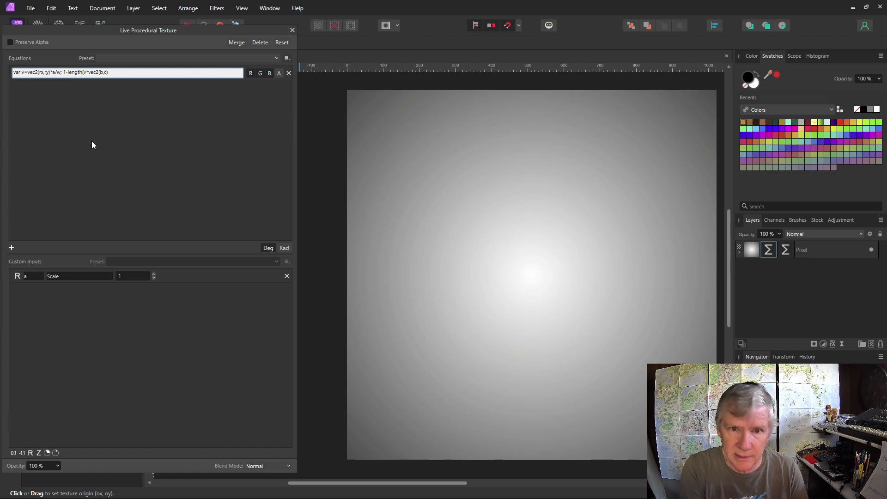
pyautogui.write(')')
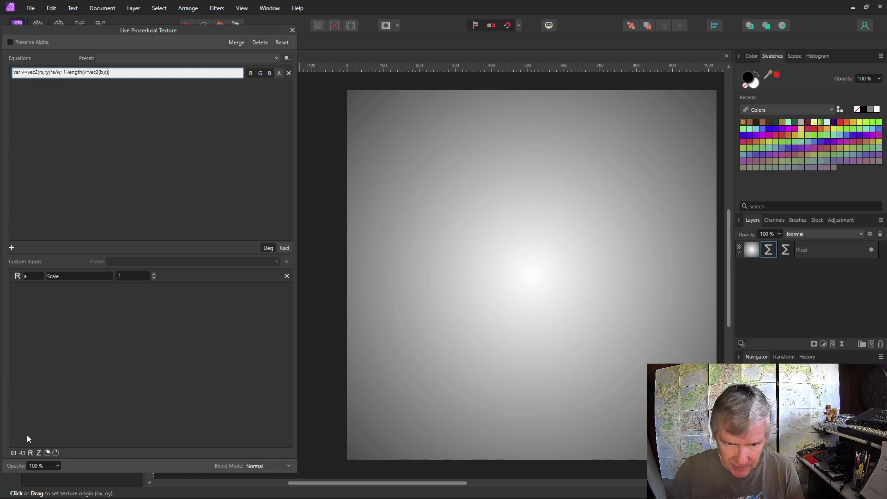
# Add two 0-to-1 custom inputs b and c, and lower b to a little over half of its range
pyautogui.click(12, 455)
pyautogui.click(12, 455)
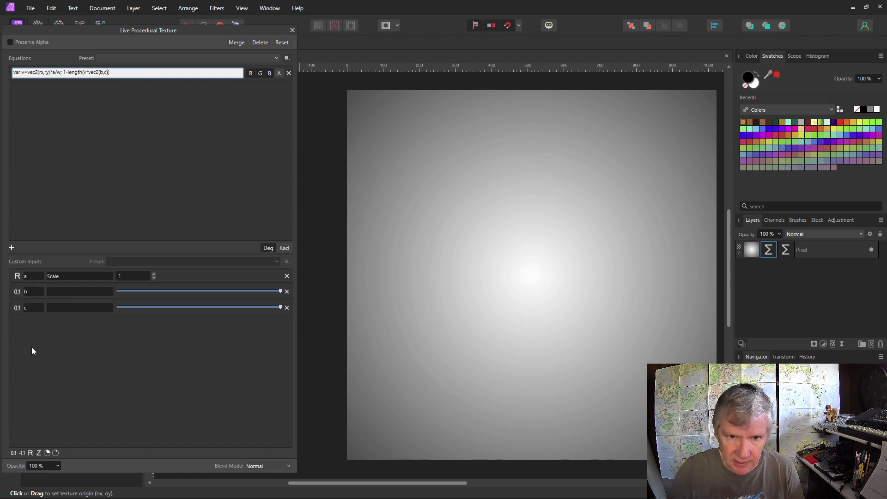
pyautogui.moveTo(280, 291); pyautogui.dragTo(214, 292)
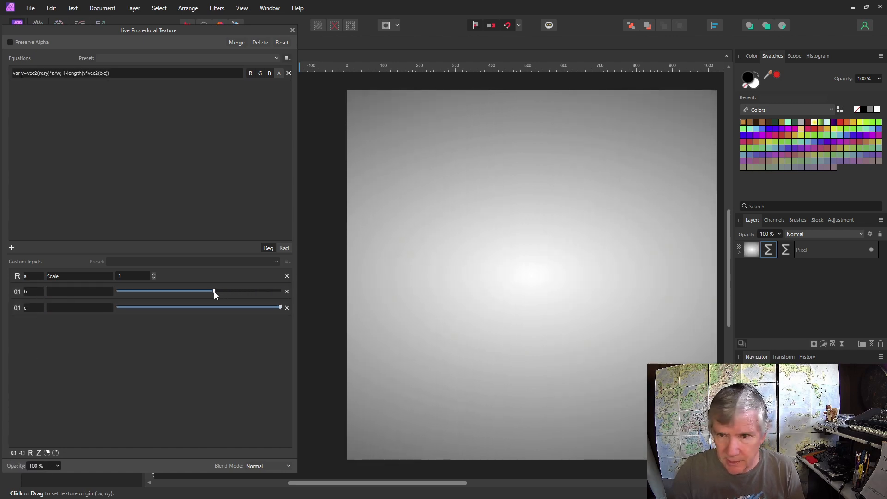
# Set Scale to 5, then reduce b to just under half and c to about four fifths of their ranges
pyautogui.click(154, 274)
pyautogui.click(154, 274)
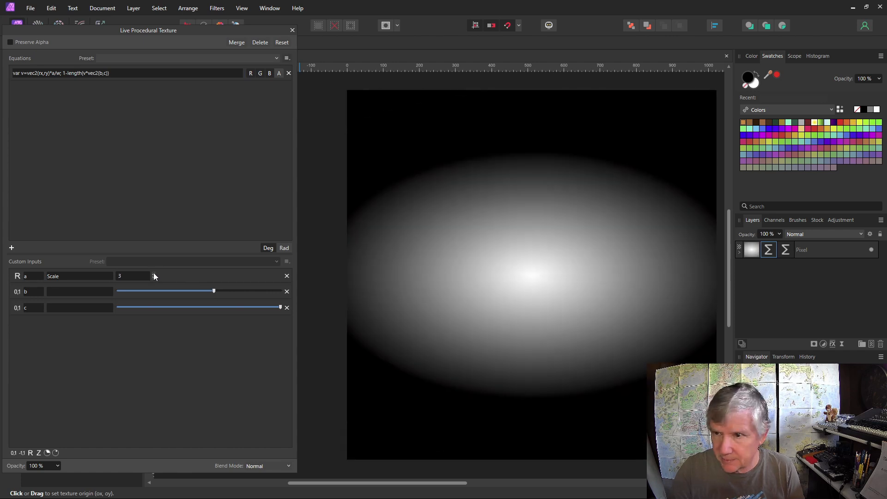
pyautogui.click(153, 274)
pyautogui.click(153, 273)
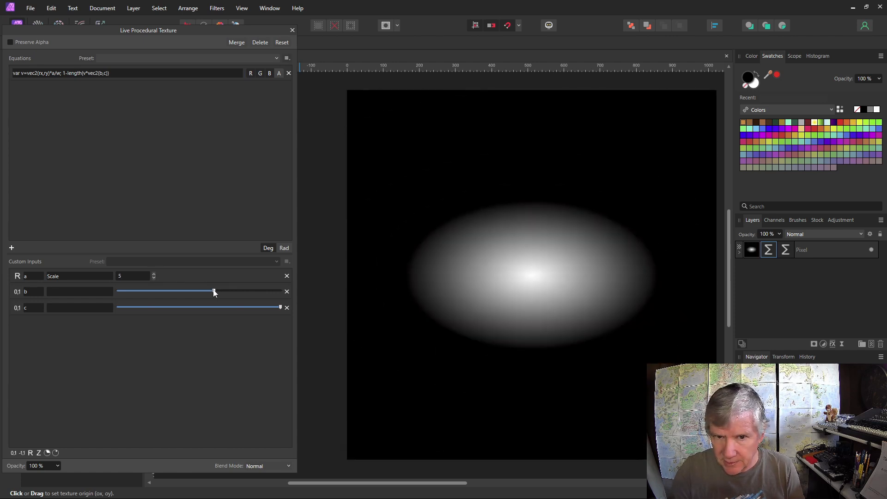
pyautogui.moveTo(214, 292); pyautogui.dragTo(190, 294)
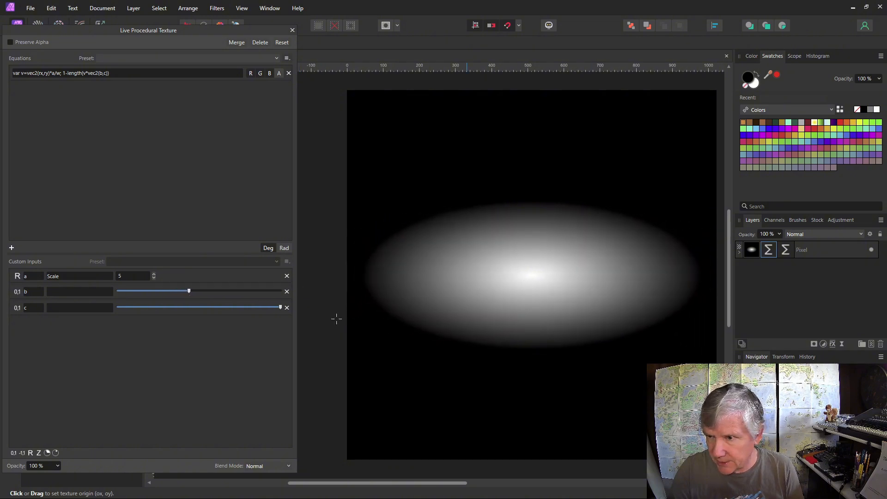
pyautogui.moveTo(280, 307); pyautogui.dragTo(247, 315)
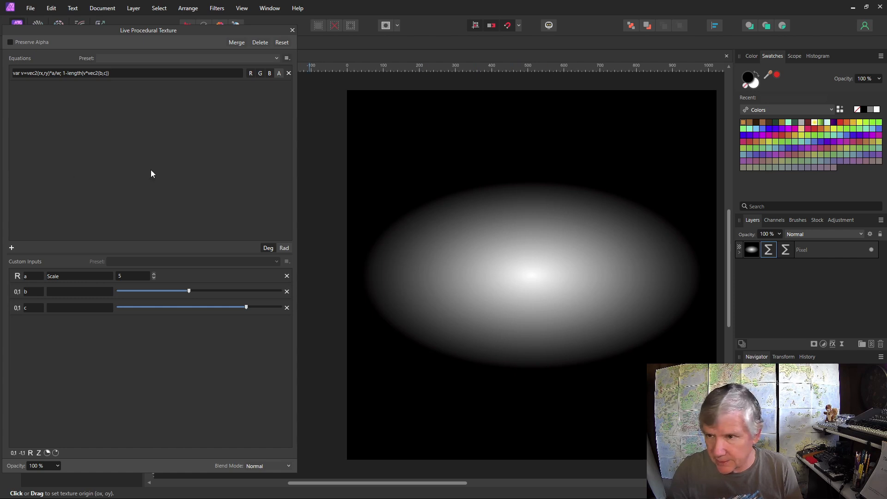
# Label custom input b as Ecc X and custom input c as Ecc Y
pyautogui.click(69, 293)
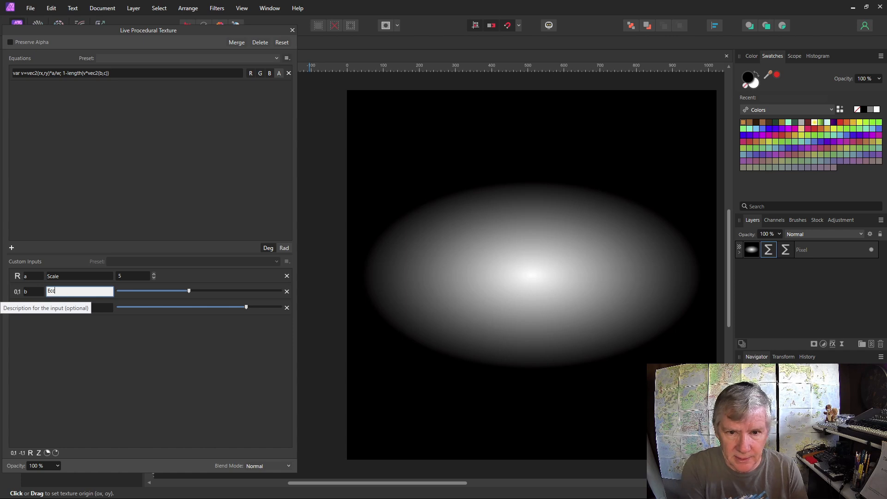
pyautogui.write('Ecc X')
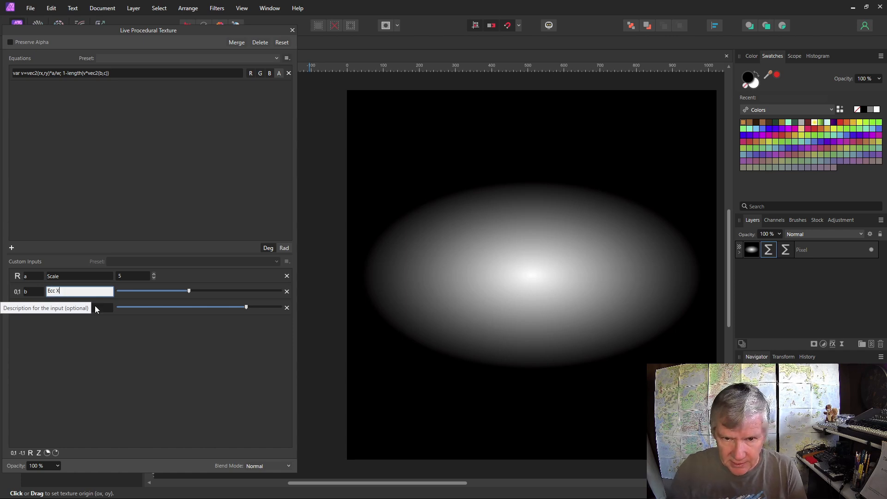
pyautogui.click(99, 306)
pyautogui.write('Ecc Y')
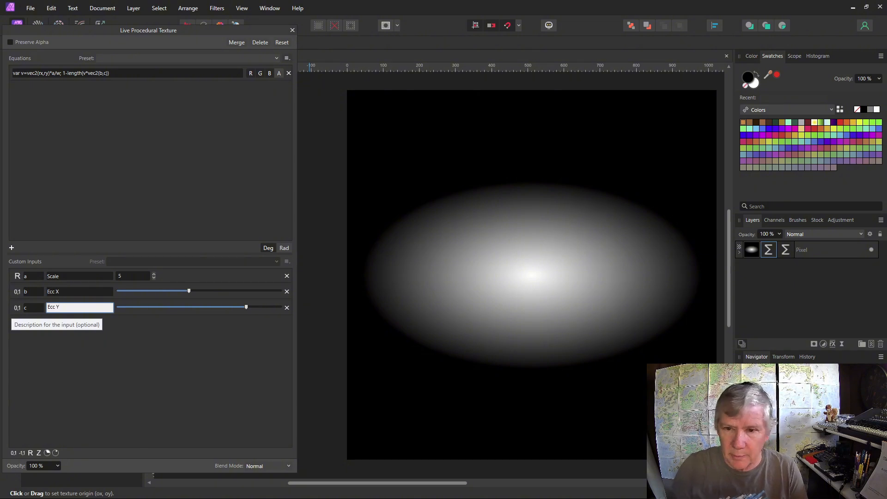
pyautogui.click(66, 357)
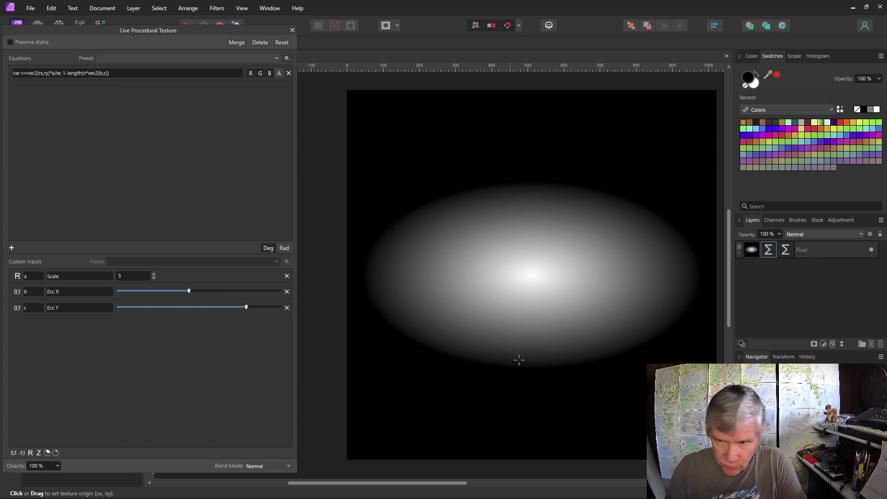
# Add an angle custom input, name it th and label it Angle
pyautogui.click(47, 453)
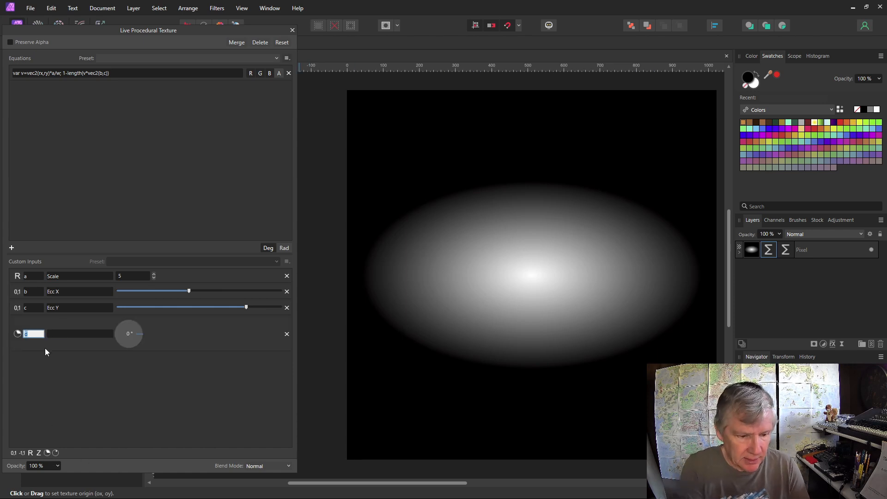
pyautogui.click(61, 336)
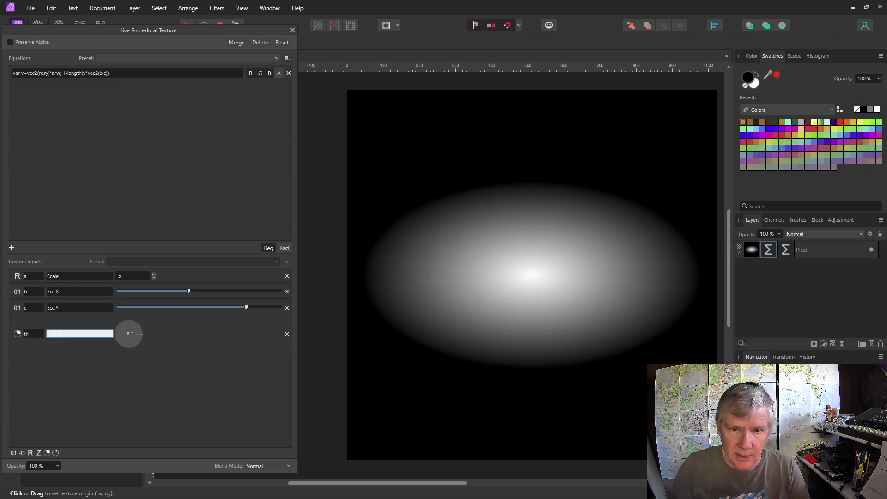
pyautogui.write('Angle')
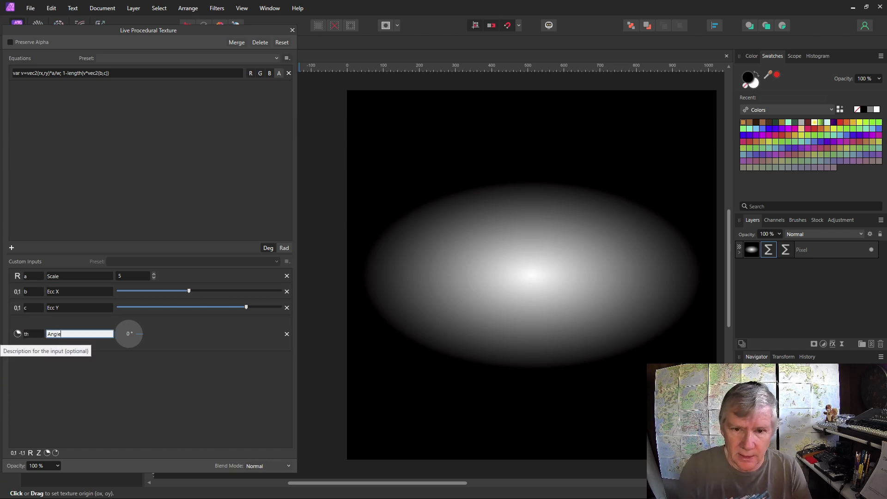
pyautogui.click(87, 211)
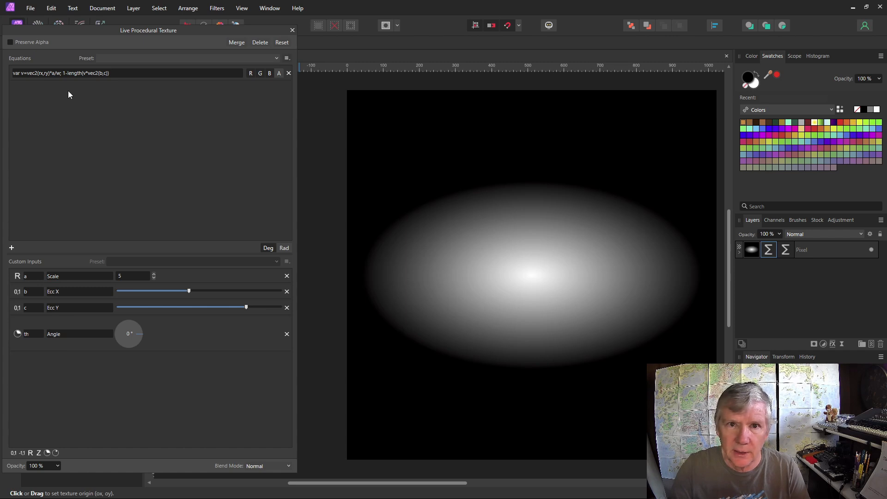
# Replace the arguments of the first vec2 in the equation with the rotated x component rx*cos(th)-ry*sin(th)
pyautogui.click(41, 74)
pyautogui.click(42, 75)
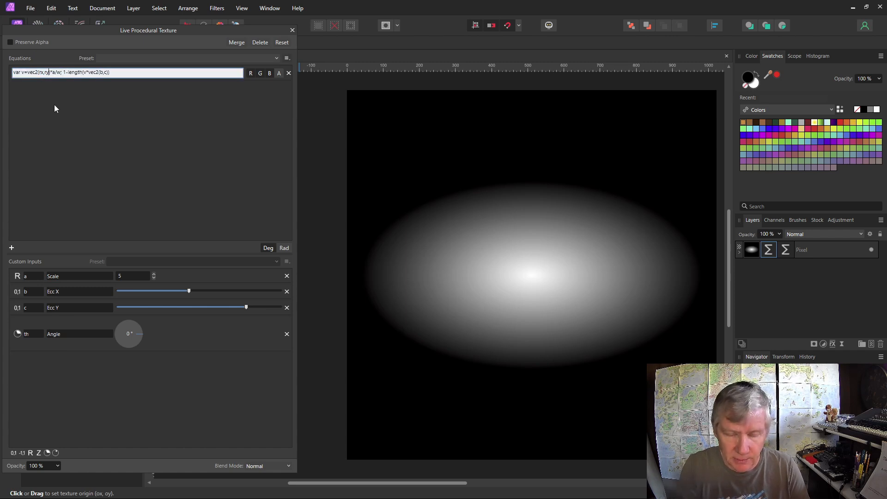
pyautogui.press('BackSpace')
pyautogui.press('BackSpace')
pyautogui.press('BackSpace')
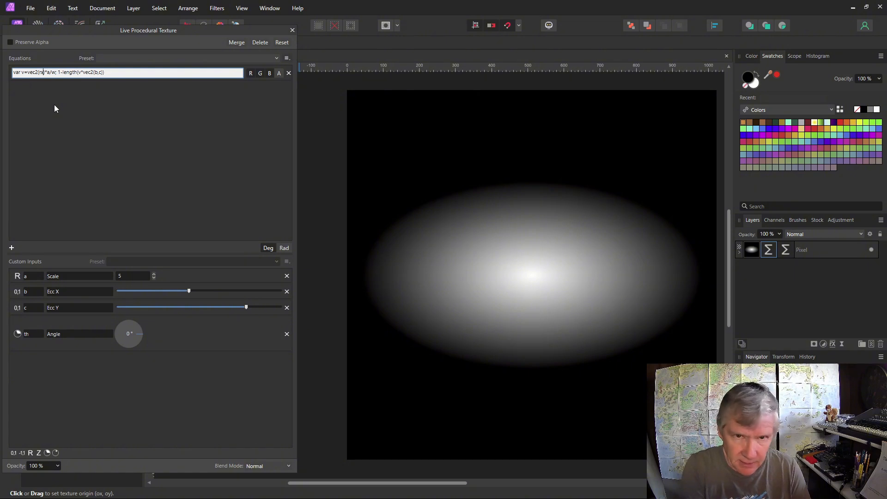
pyautogui.write('*c')
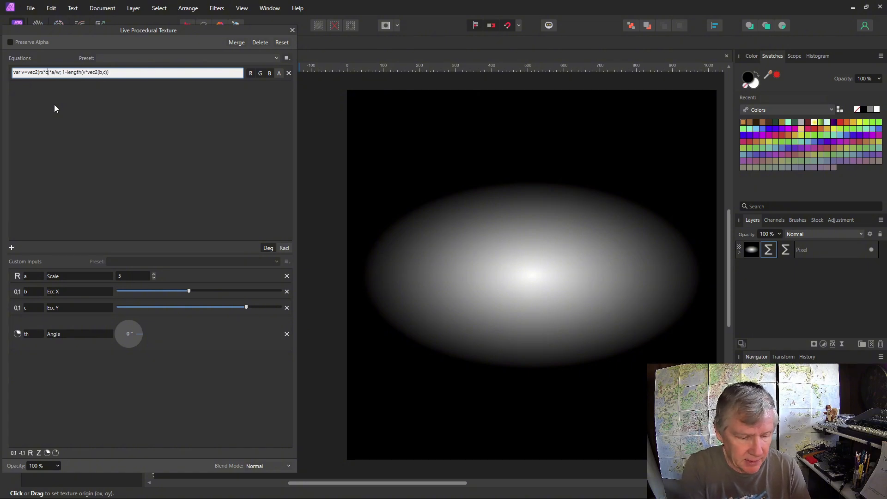
pyautogui.write('os(th)')
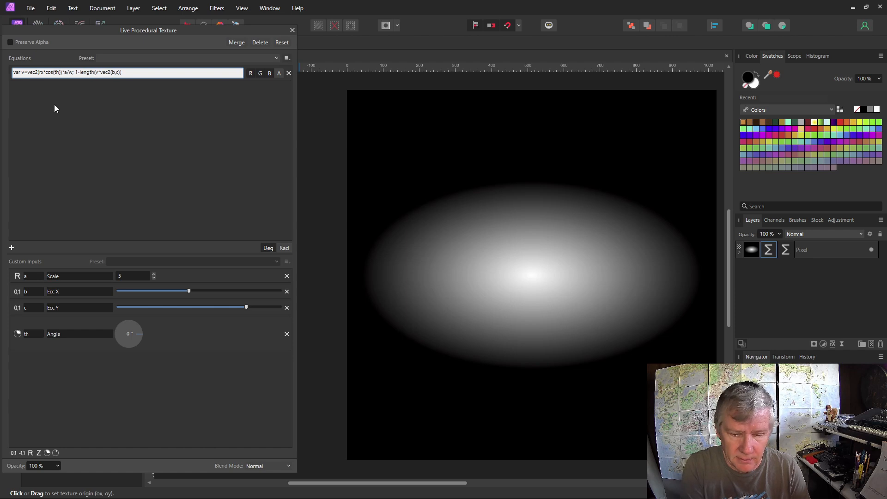
pyautogui.write('-ry*')
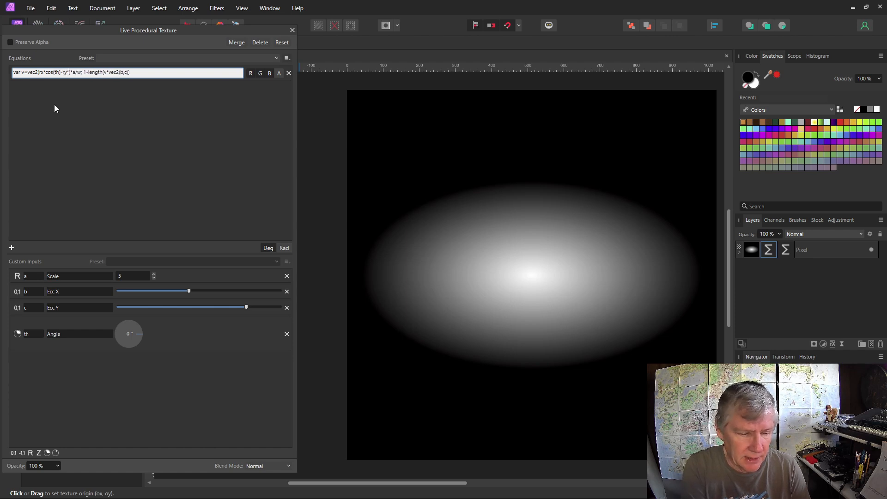
pyautogui.write('sin(th)')
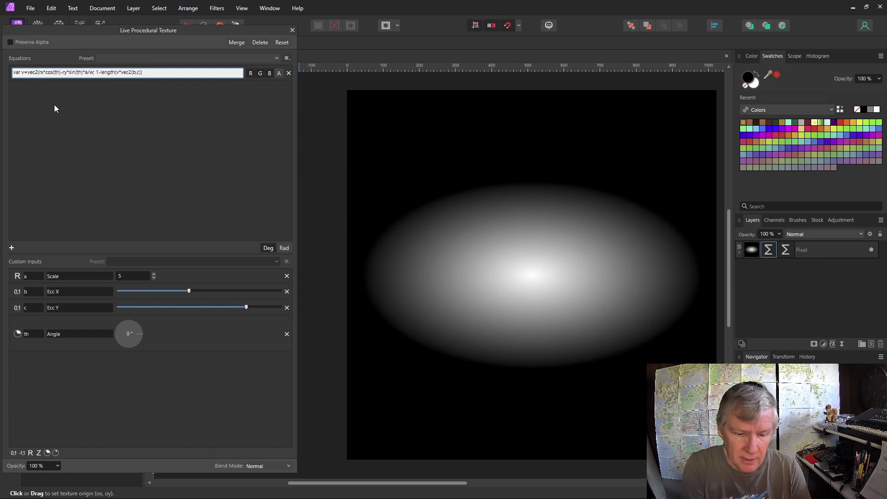
# Add the rotated y component rx*sin(th)+ry*cos(th) as the second argument of the vector v
pyautogui.write(',')
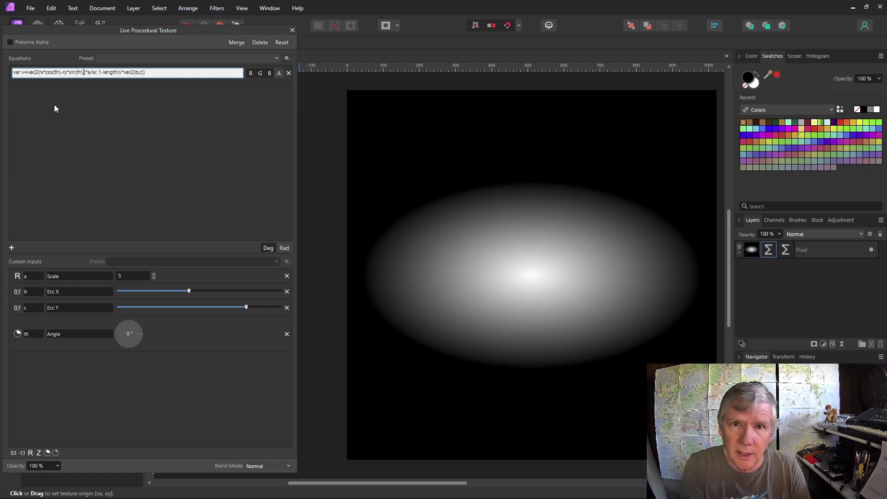
pyautogui.write('rx*')
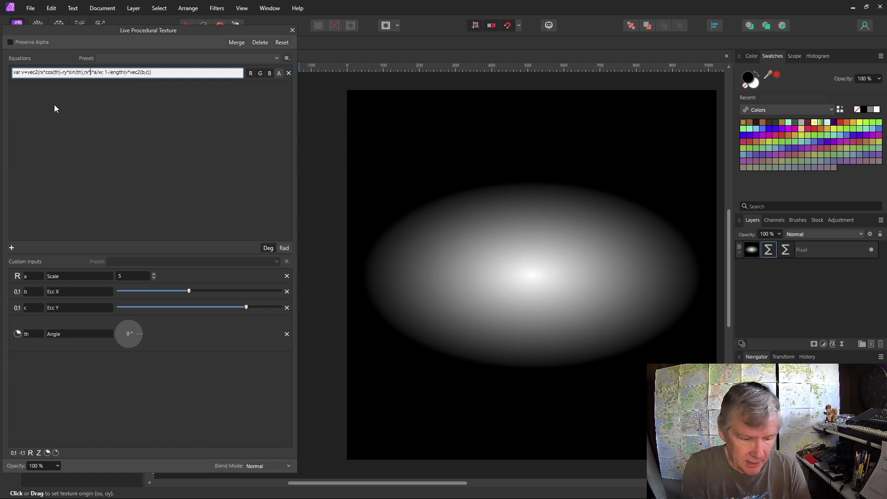
pyautogui.write('sin(th)')
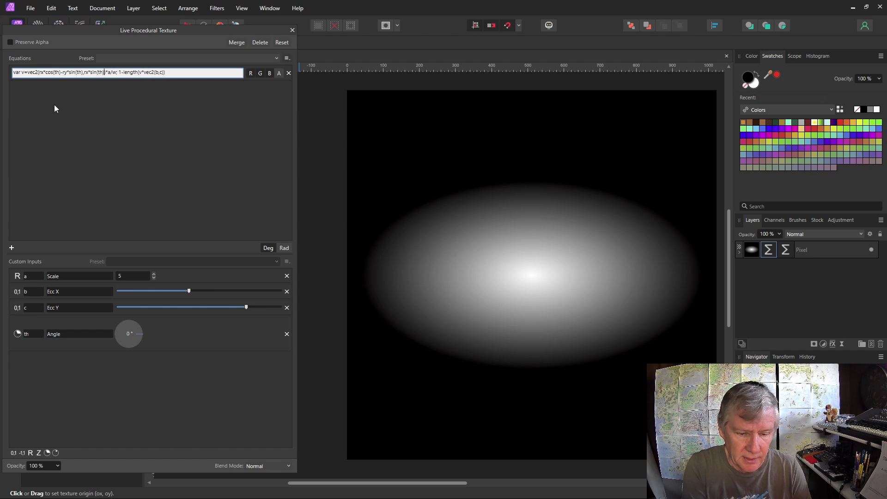
pyautogui.write('+ry')
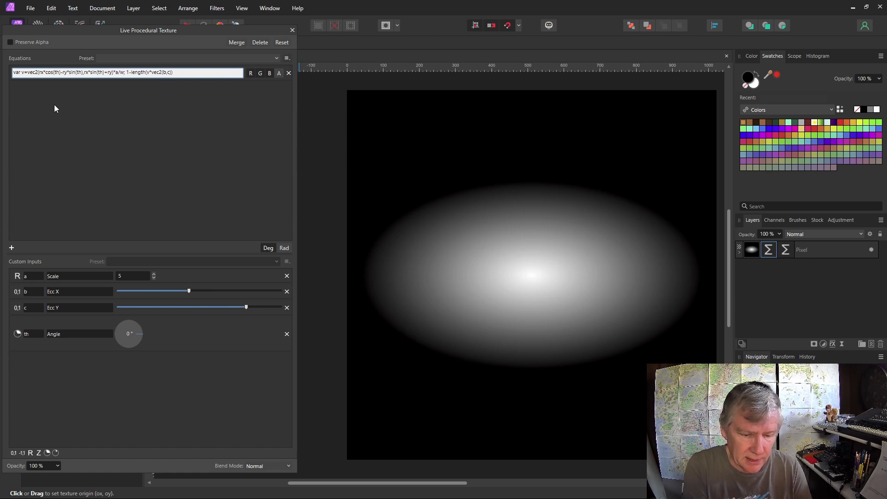
pyautogui.write('*cos(th')
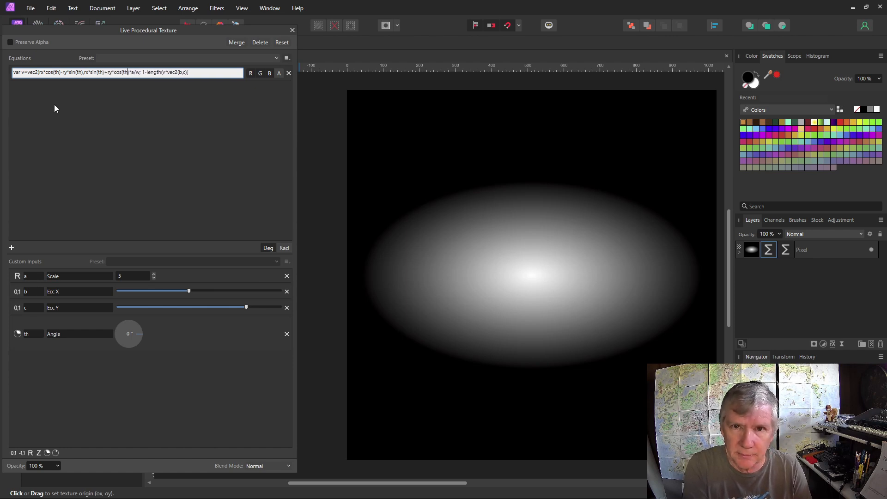
pyautogui.write(')')
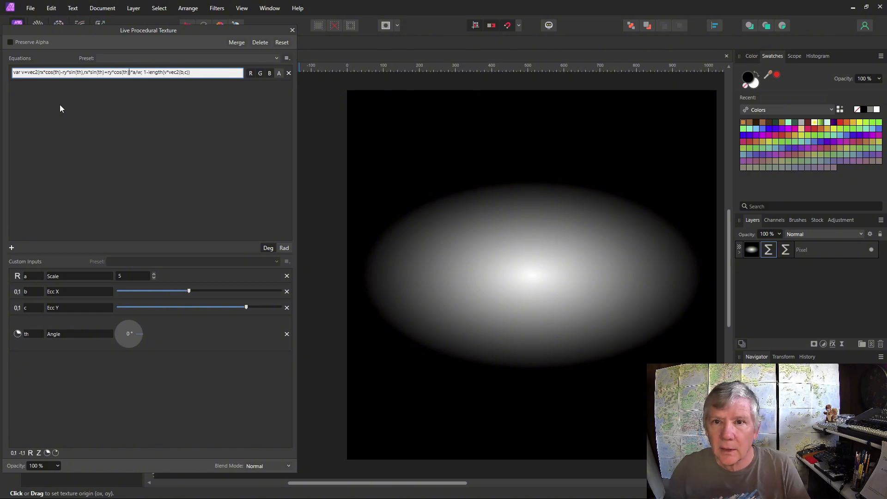
# Close the parenthesis of the rotated vector in the equation and try it with Angle at 19° and Scale at 5
pyautogui.write(')')
pyautogui.press('Return')
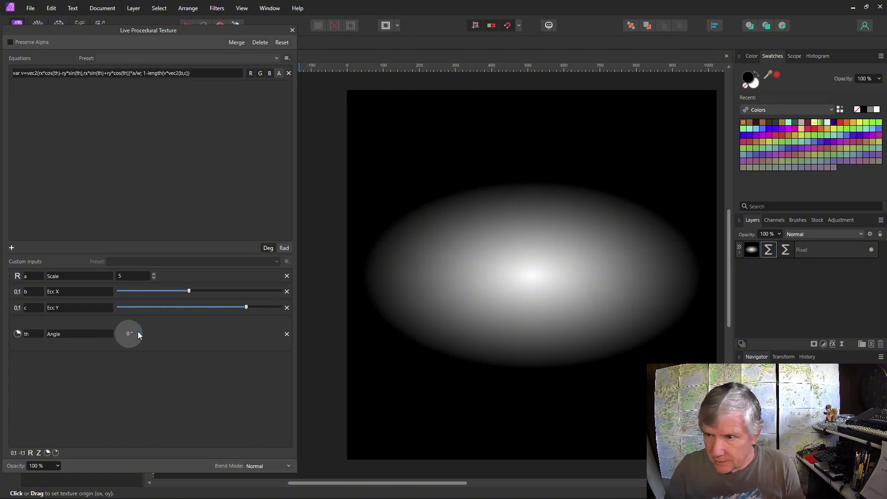
pyautogui.moveTo(138, 335); pyautogui.dragTo(140, 328)
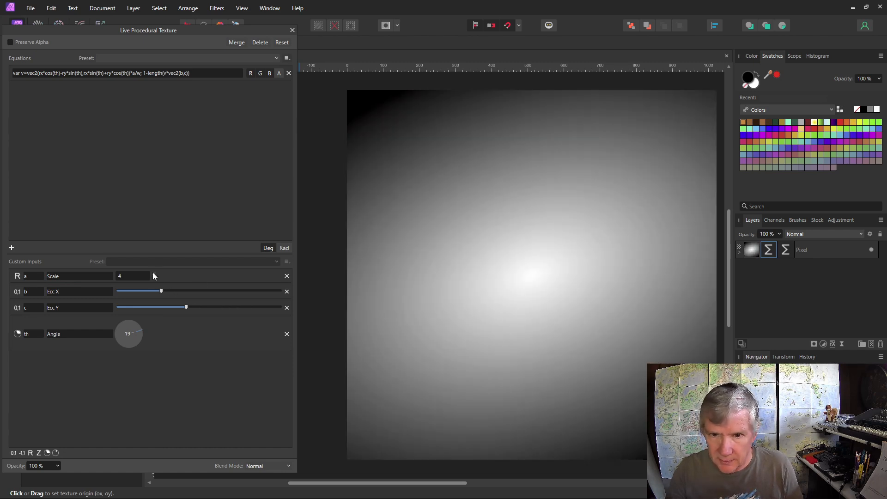
pyautogui.click(153, 274)
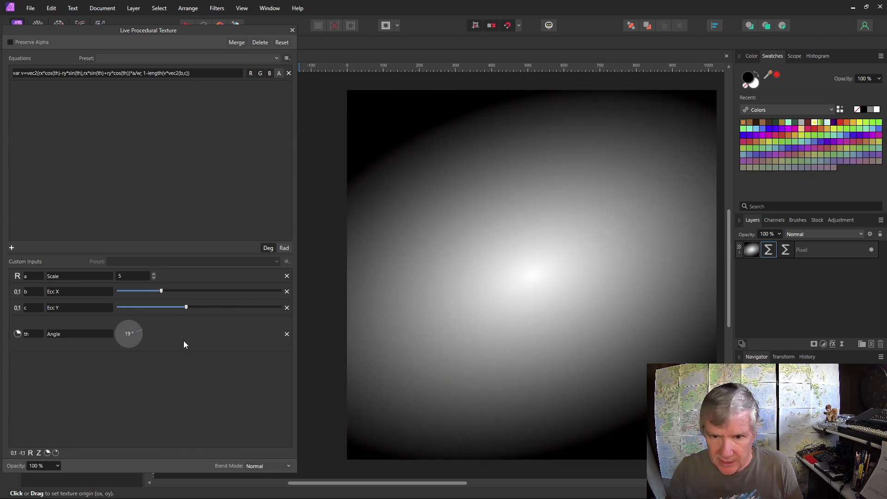
# Add a 0 to 1 custom input d and label it Center Spot
pyautogui.click(11, 453)
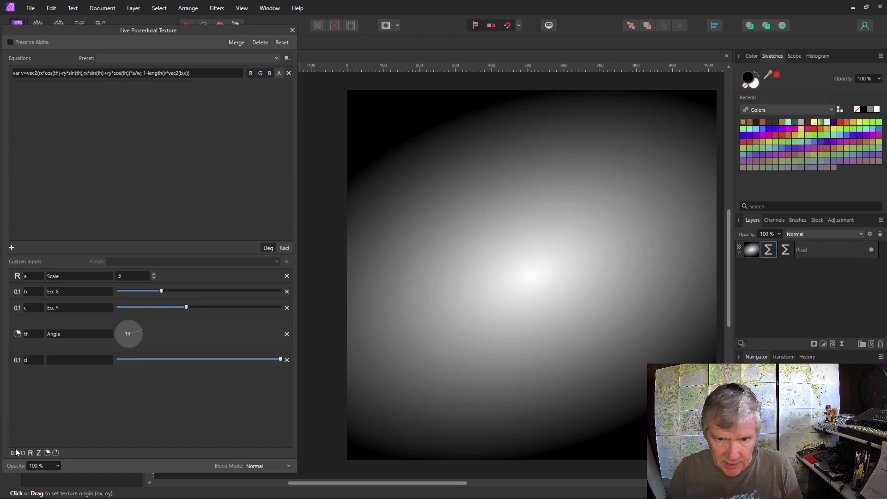
pyautogui.click(86, 362)
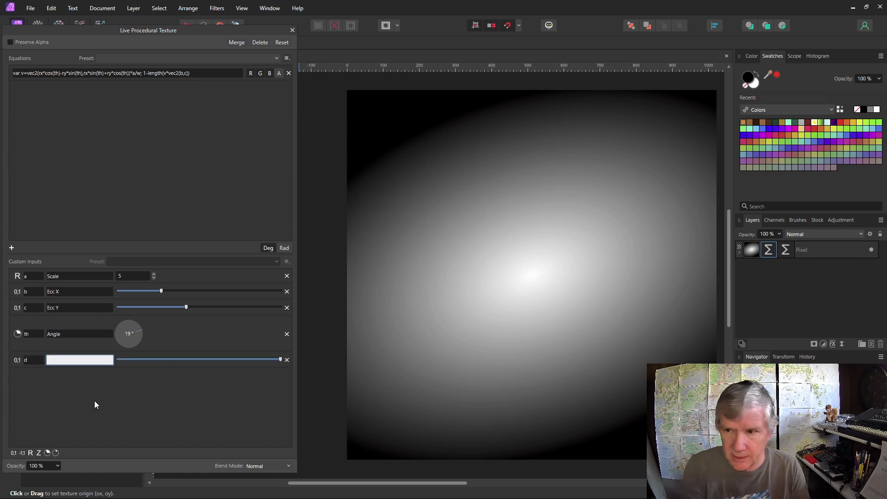
pyautogui.write('C')
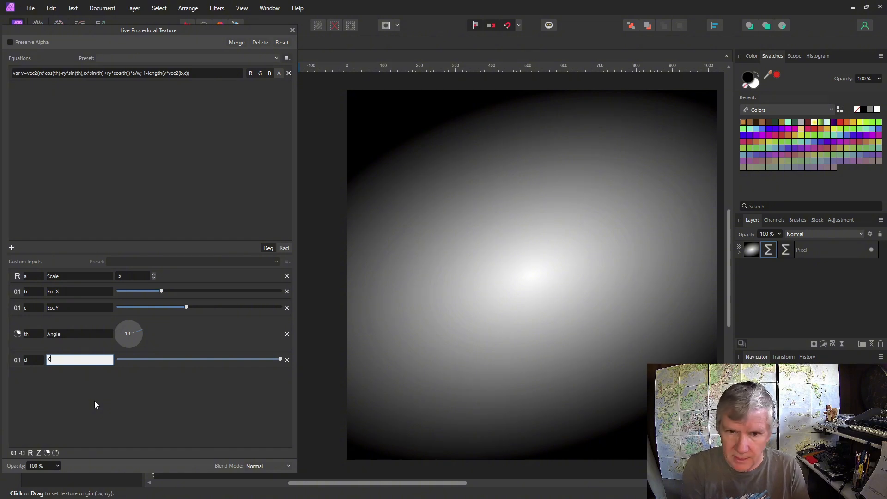
pyautogui.write('enter Spot')
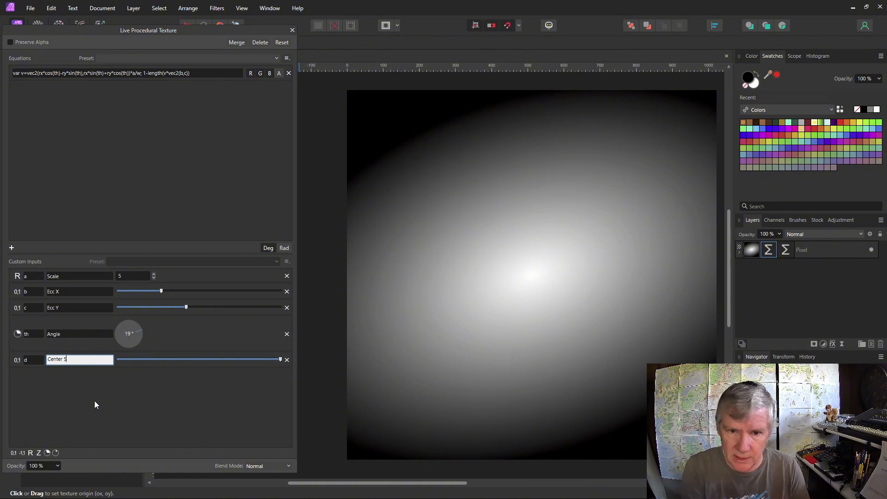
pyautogui.press('Return')
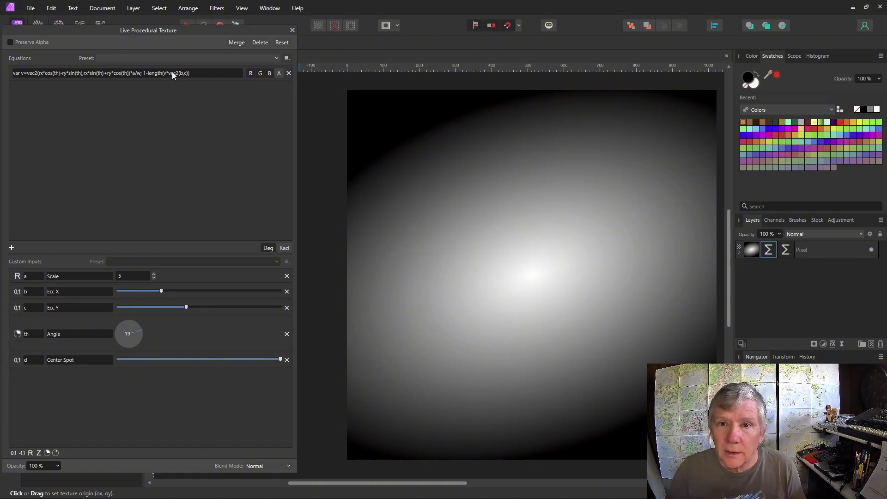
# Subtract d from the length term so the equation's last expression reads 1-(length(v*vec2(b,c))-d)
pyautogui.click(148, 72)
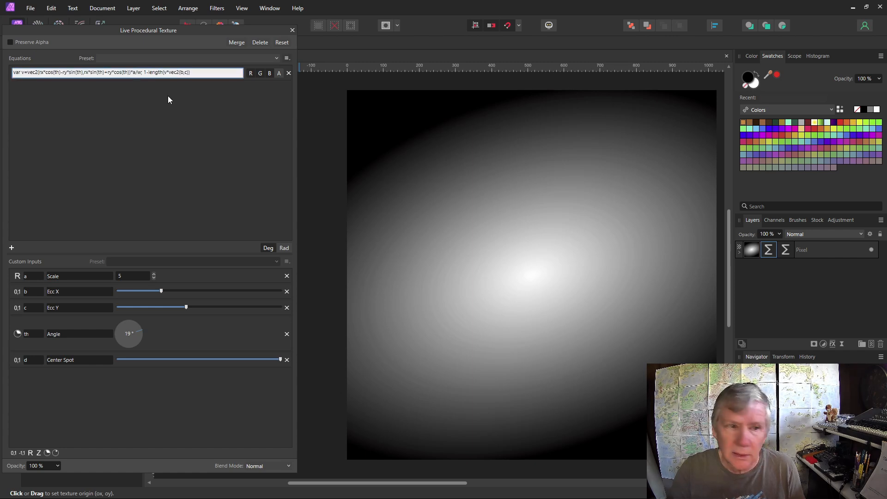
pyautogui.click(146, 73)
pyautogui.write('(')
pyautogui.click(194, 72)
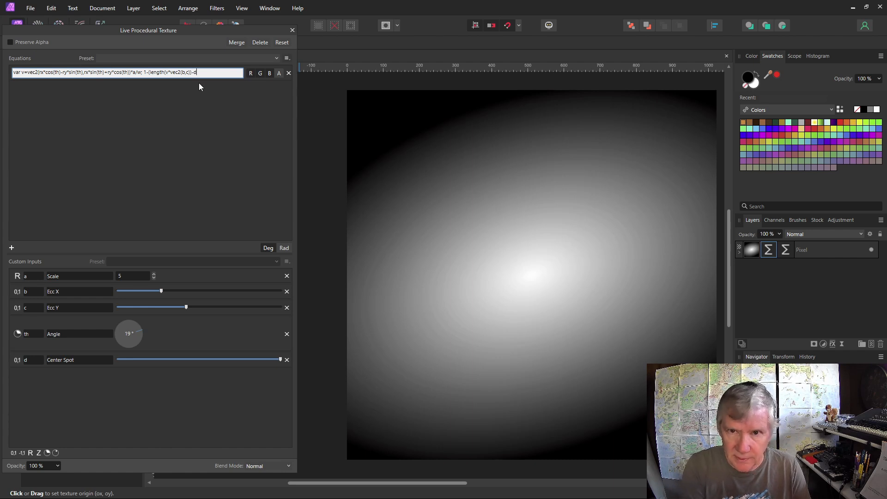
pyautogui.write(')')
pyautogui.press('Return')
# Reshape the ellipse by lowering Center Spot to about 0.4, raising Ecc Y to about 0.6 and setting Scale to 4
pyautogui.moveTo(280, 359); pyautogui.dragTo(223, 378)
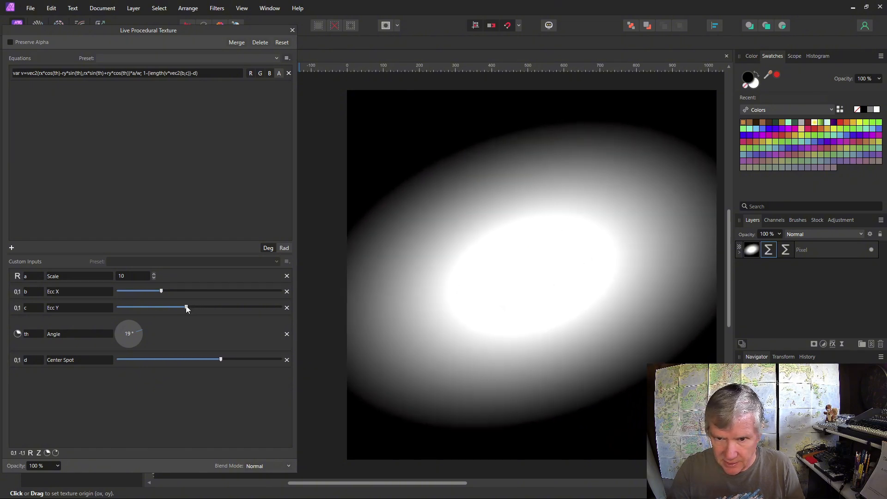
pyautogui.moveTo(187, 307); pyautogui.dragTo(228, 316)
pyautogui.scroll(-6, 154, 276)
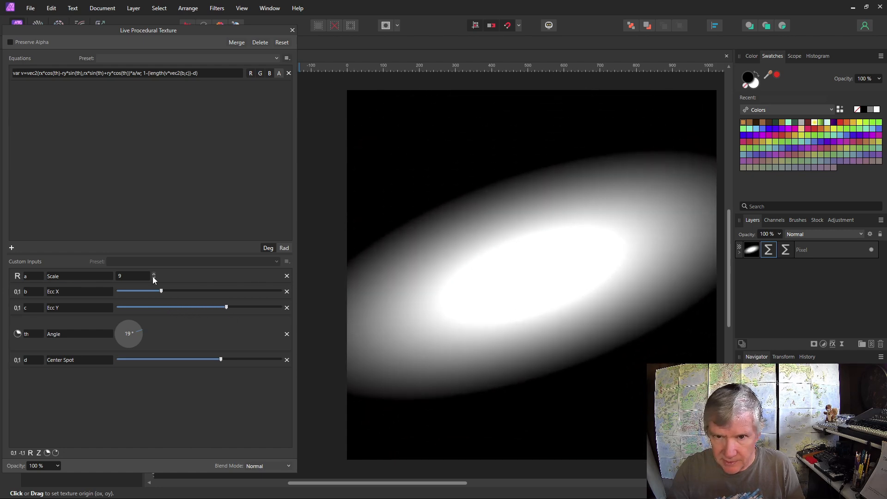
# Set the elliptical gradient filter's blend mode to Multiply over the hexagon pattern and close its settings
pyautogui.click(268, 466)
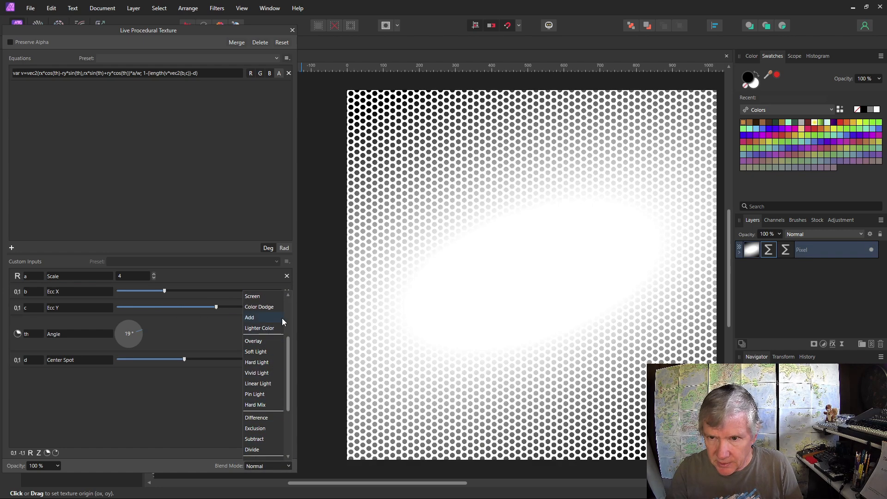
pyautogui.scroll(3, 287, 314)
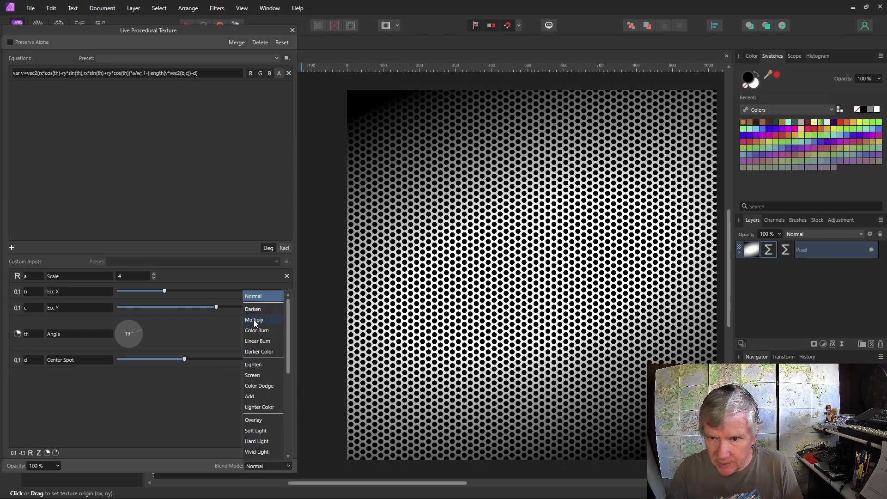
pyautogui.click(254, 320)
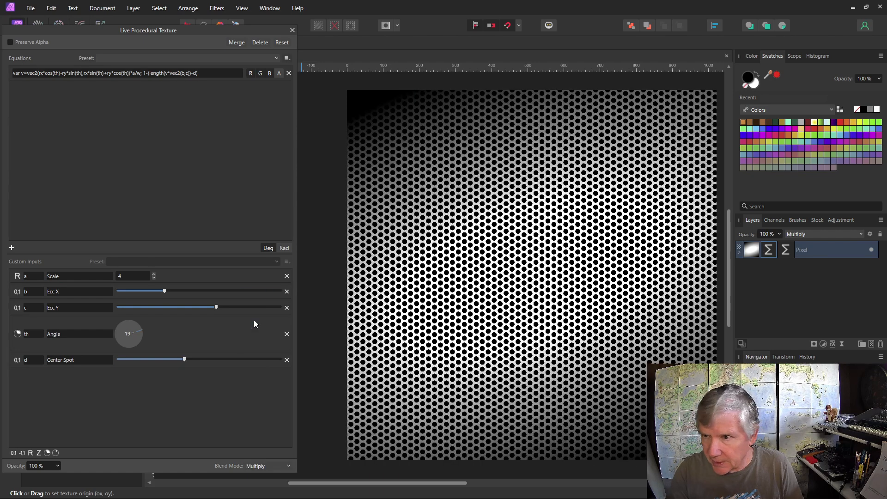
pyautogui.click(292, 30)
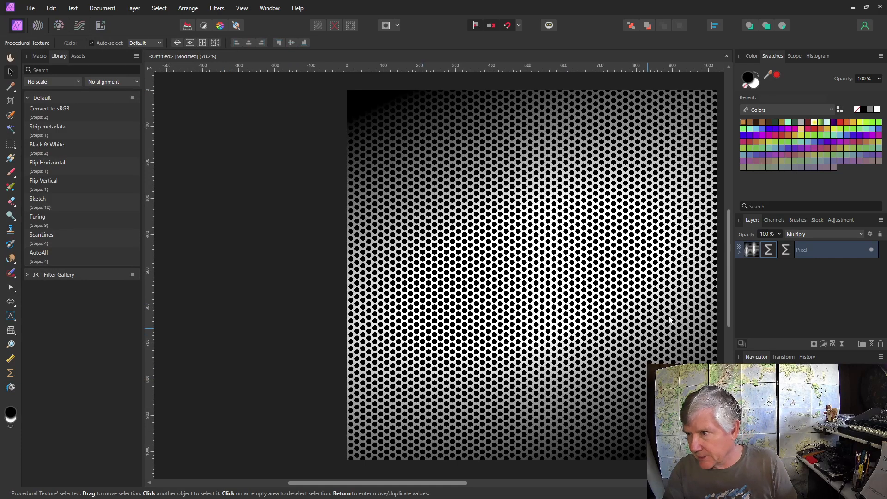
# Reopen the elliptical gradient filter's settings for review, close them and clear the layer selection
pyautogui.doubleClick(785, 250)
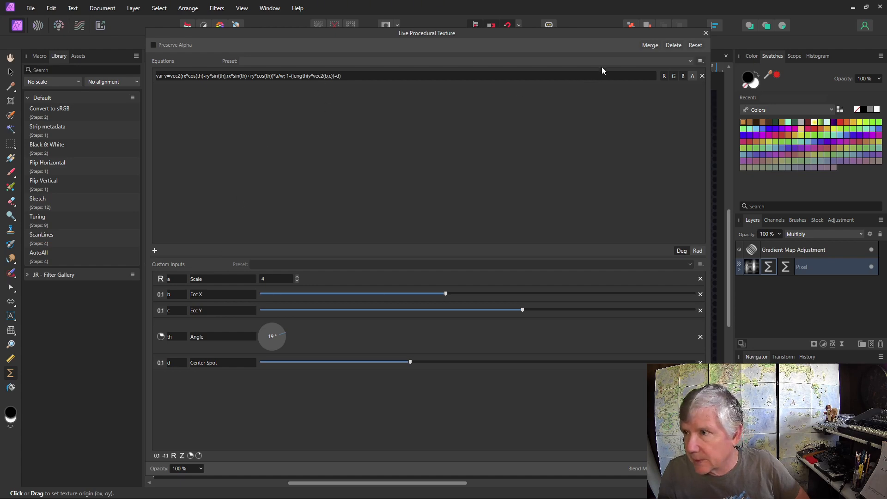
pyautogui.moveTo(704, 34); pyautogui.dragTo(276, 74)
pyautogui.click(259, 239)
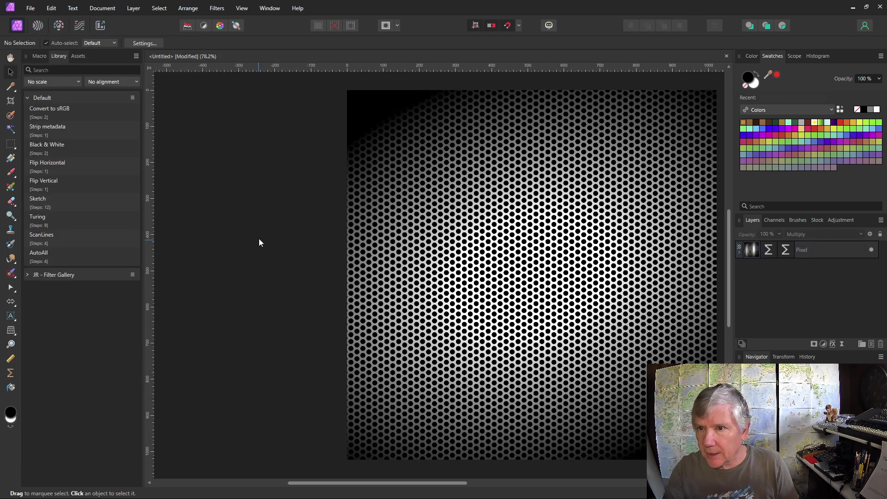
# Add a default Gradient Map adjustment above the Pixel layer and remove its middle green stop
pyautogui.click(823, 251)
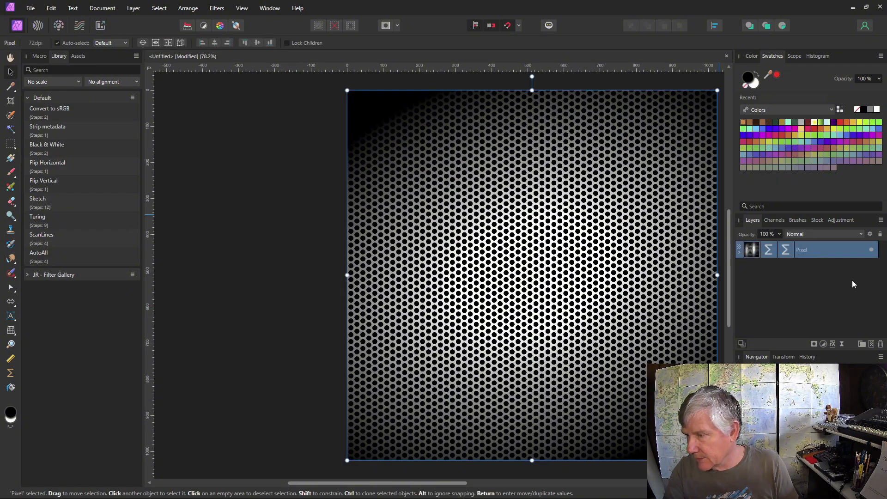
pyautogui.click(840, 220)
pyautogui.click(755, 288)
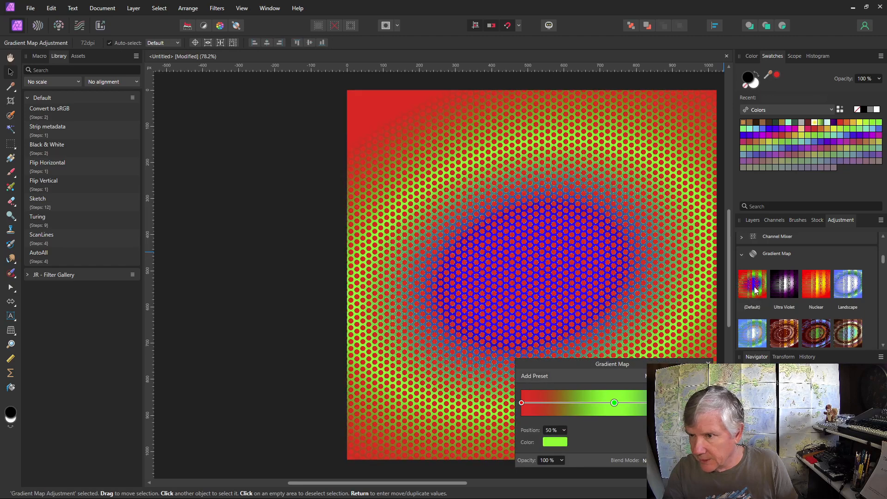
pyautogui.moveTo(640, 363); pyautogui.dragTo(245, 203)
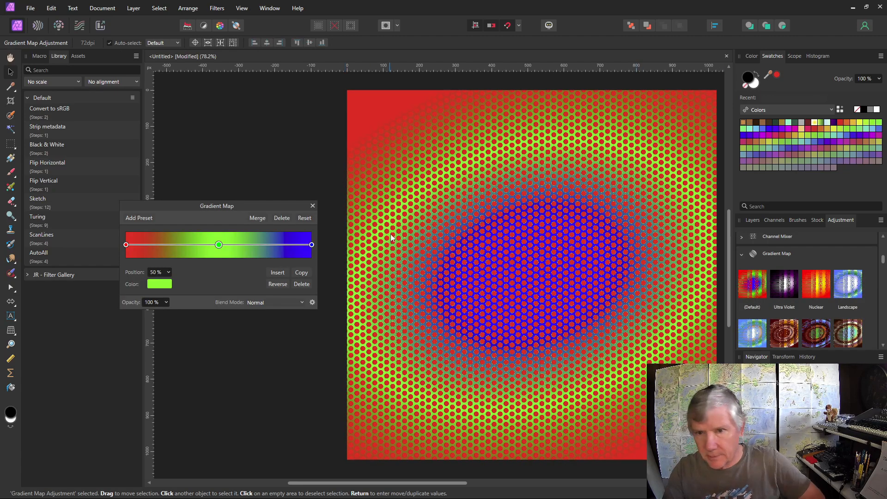
pyautogui.moveTo(221, 242); pyautogui.dragTo(211, 363)
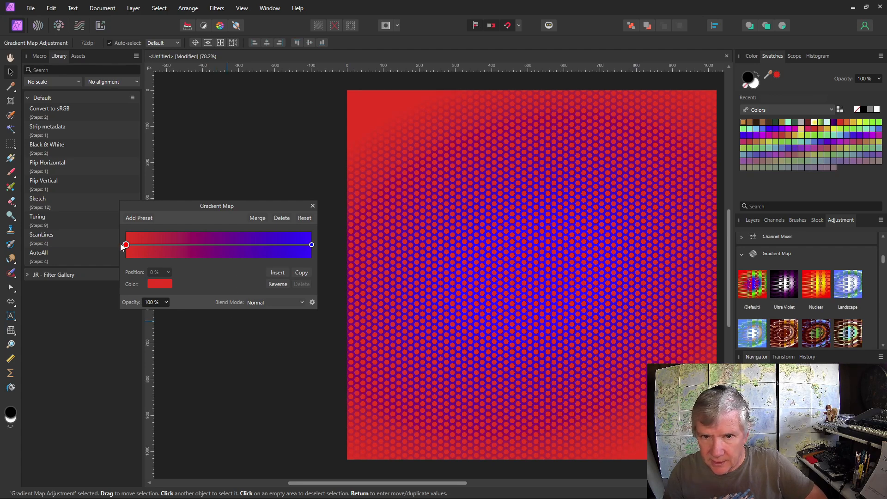
pyautogui.click(156, 285)
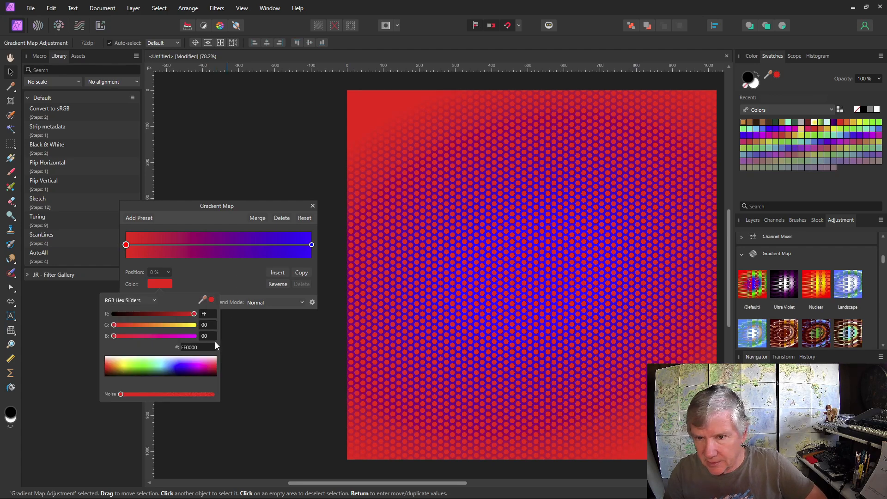
pyautogui.click(207, 277)
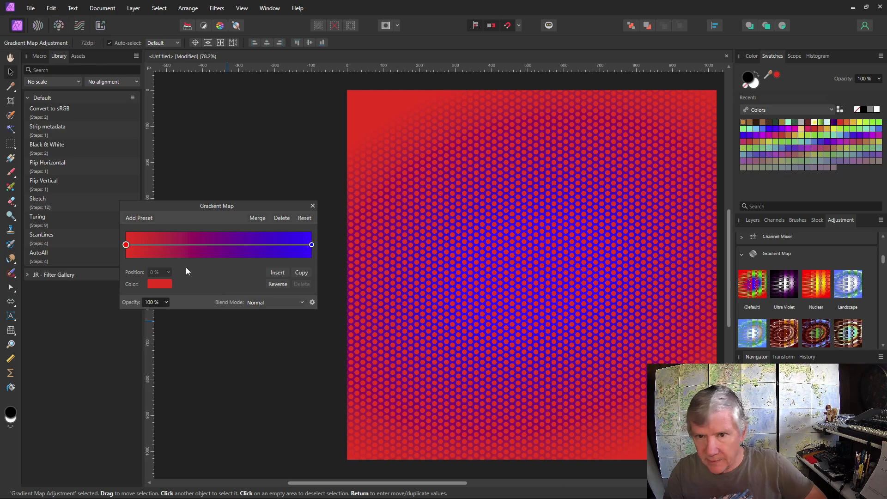
pyautogui.click(159, 284)
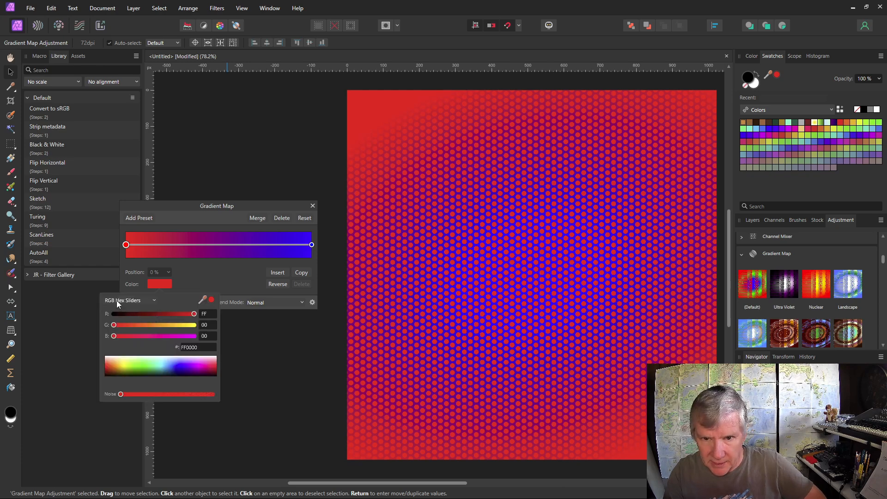
pyautogui.click(154, 301)
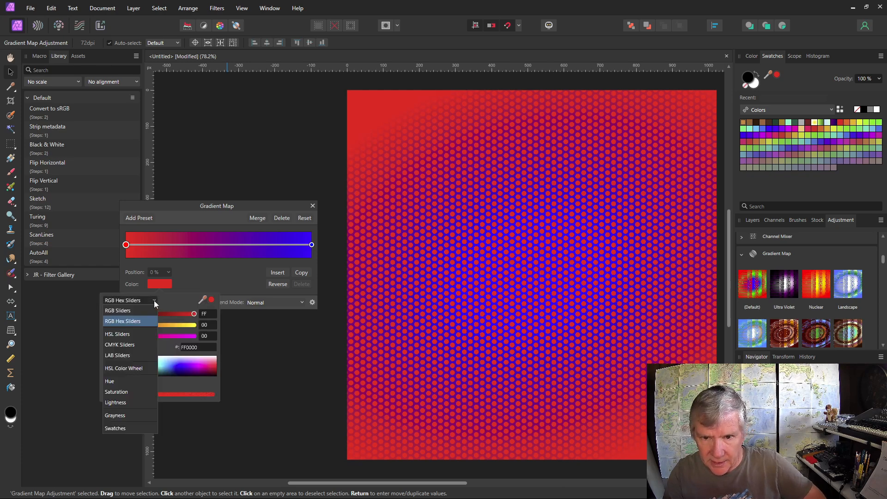
pyautogui.click(154, 300)
pyautogui.click(204, 276)
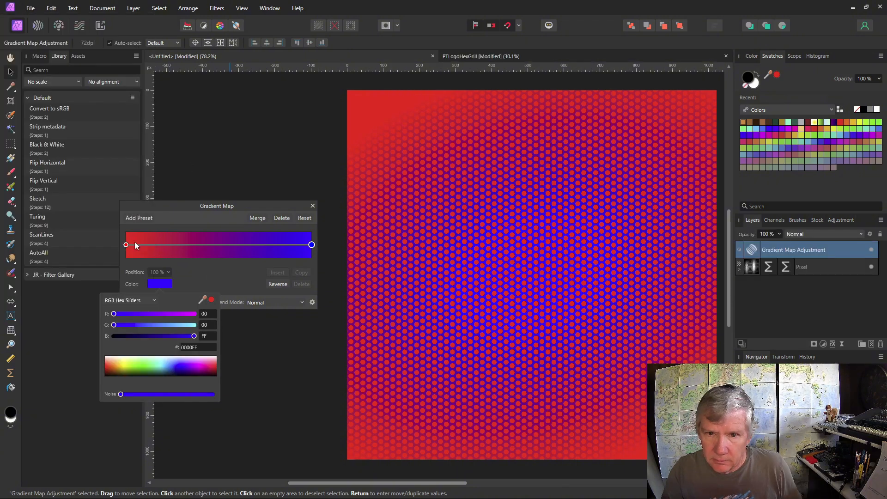
# Set the colour of the gradient map's red 0% stop to hex 060A0E
pyautogui.click(127, 246)
pyautogui.click(126, 246)
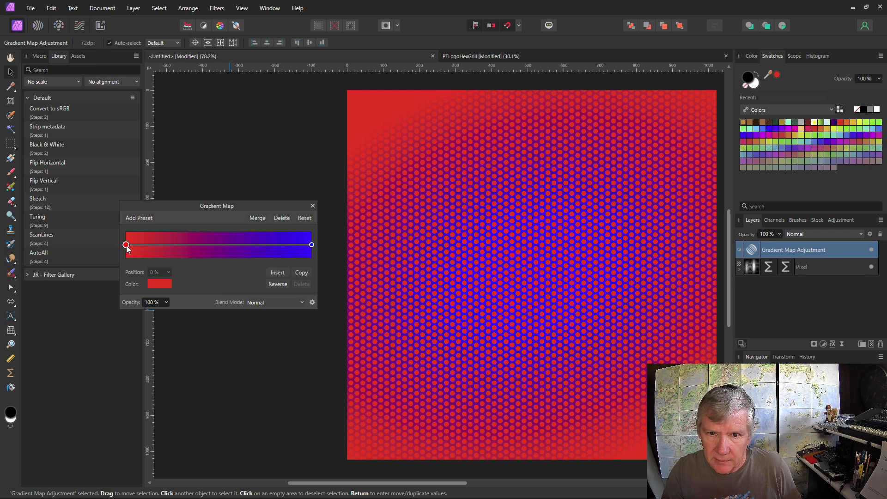
pyautogui.click(159, 287)
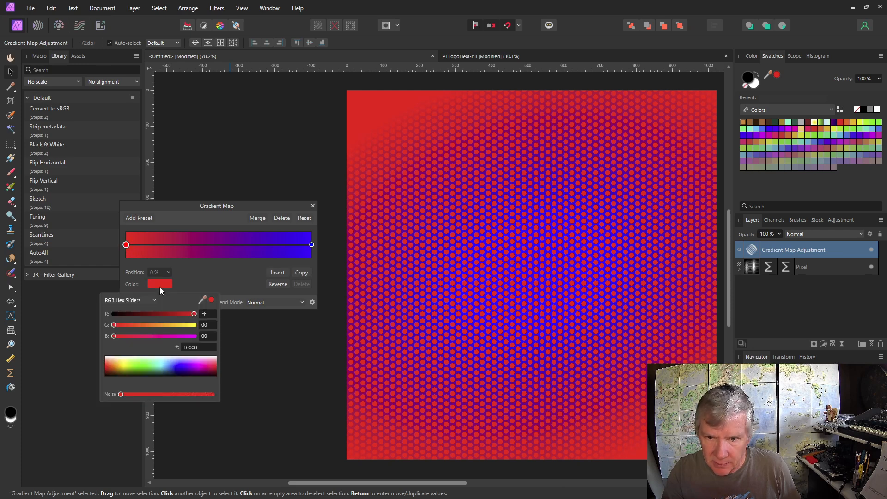
pyautogui.click(189, 348)
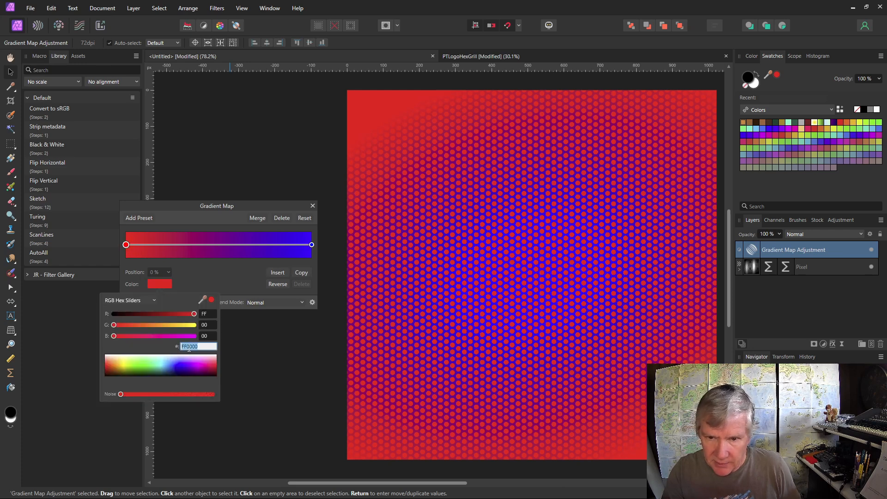
pyautogui.write('06CA0E')
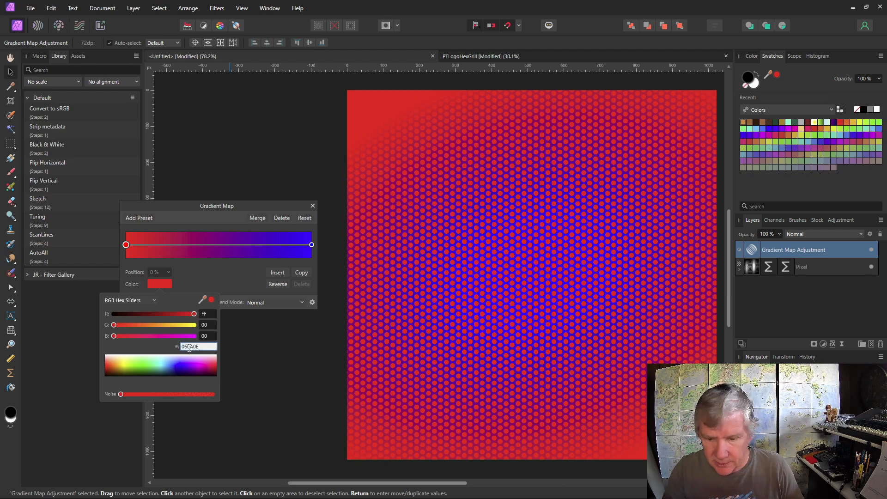
pyautogui.press('Return')
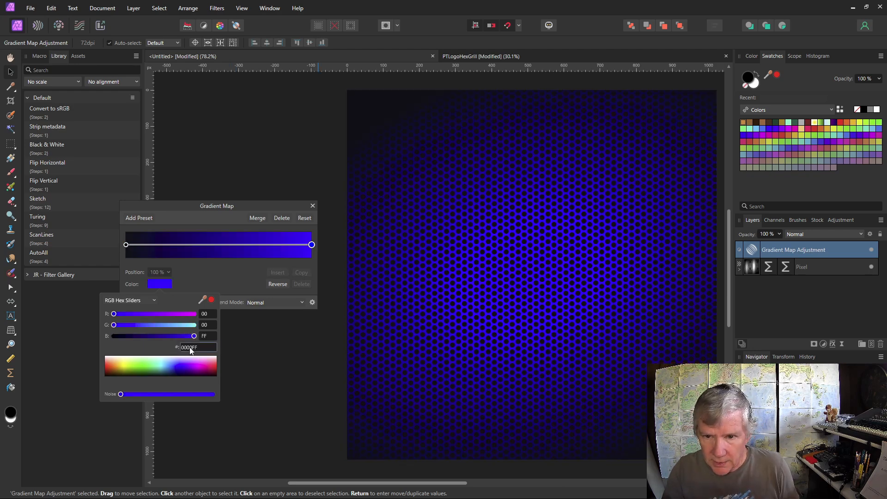
# Set the colour of the gradient map's blue 100% stop to hex 2D2B34
pyautogui.click(190, 348)
pyautogui.write('2D2B34')
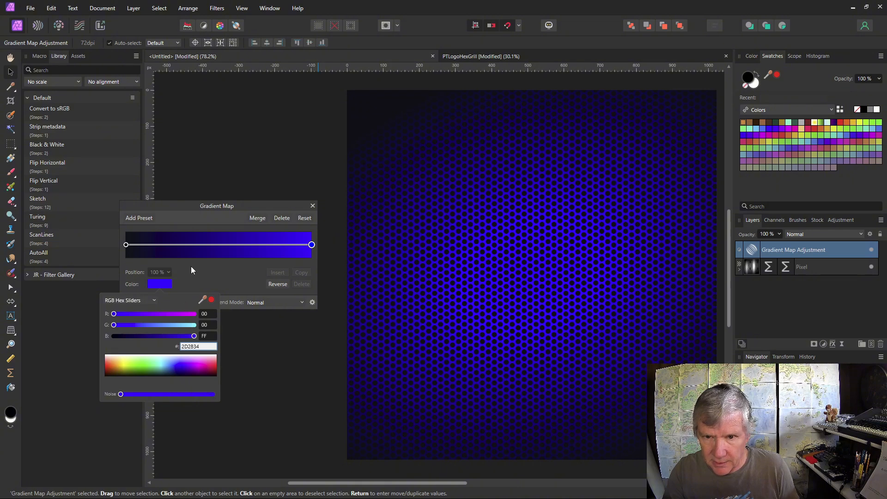
pyautogui.click(126, 244)
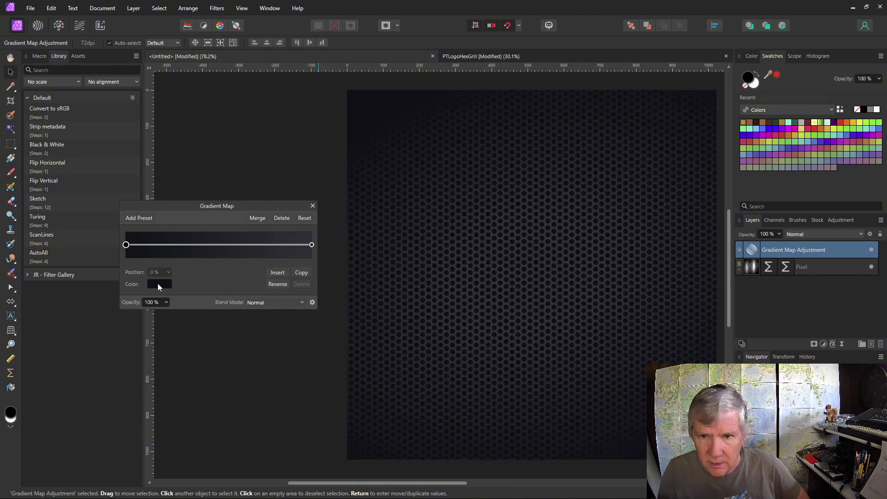
# Check the colour values of both gradient map stops and close the Gradient Map settings
pyautogui.click(157, 284)
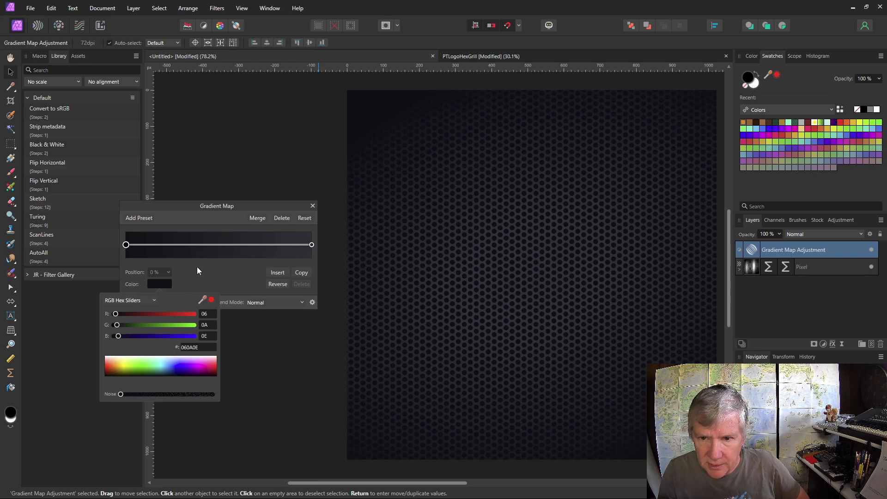
pyautogui.click(311, 245)
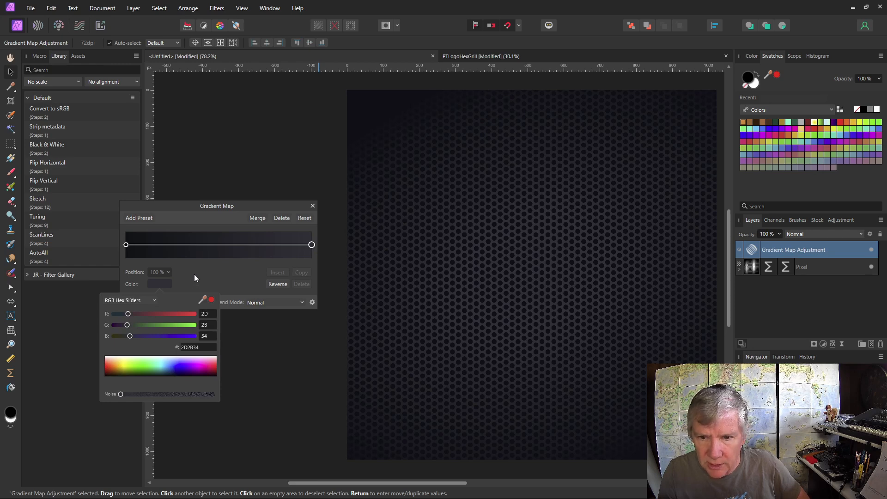
pyautogui.click(314, 206)
pyautogui.moveTo(454, 483); pyautogui.dragTo(459, 485)
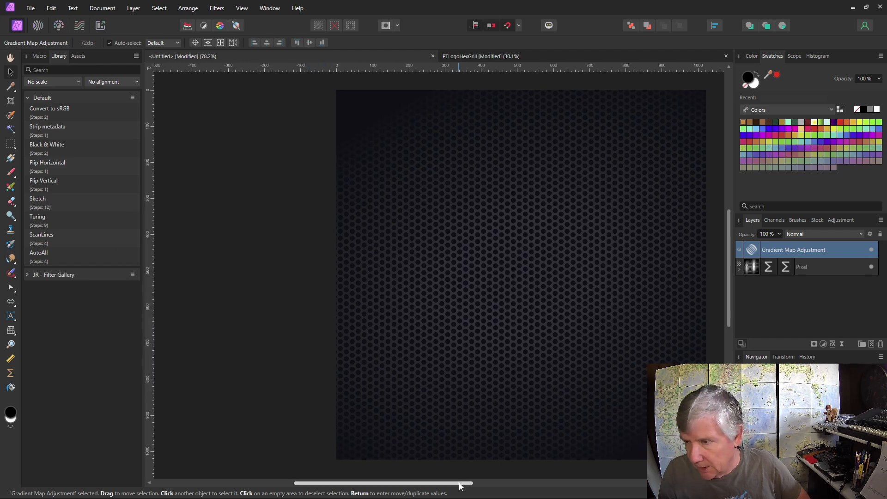